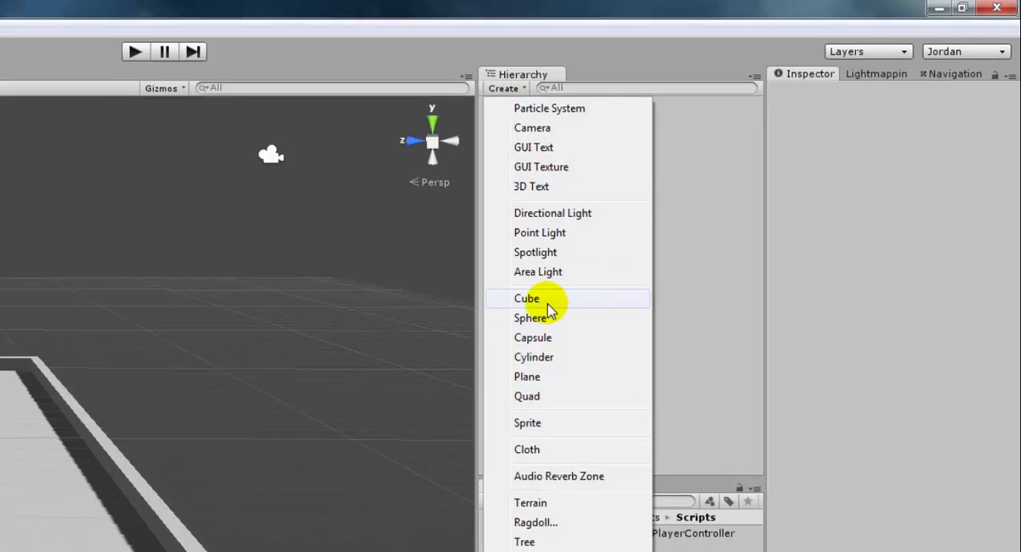
# Create a cube in the scene beside the player ball
pyautogui.click(526, 307)
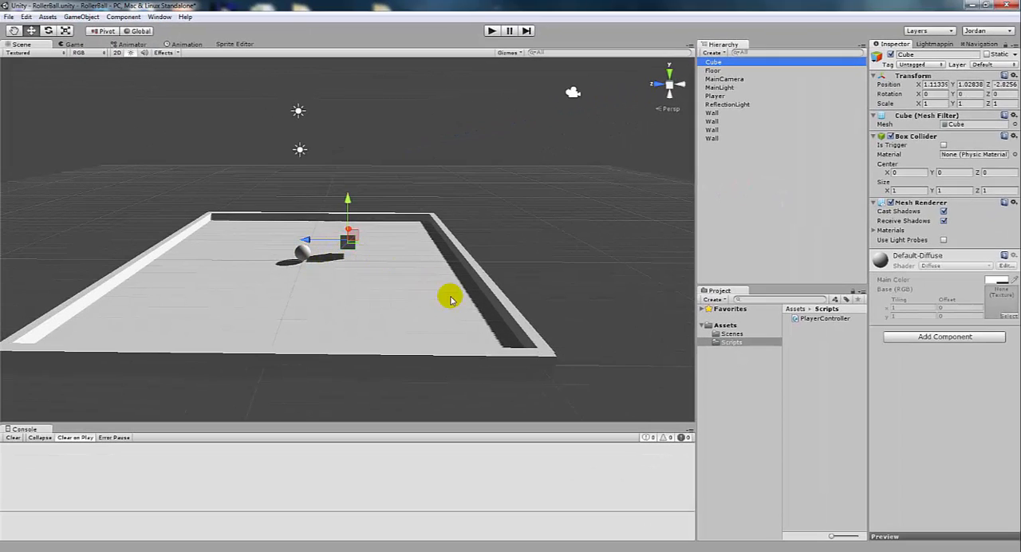
pyautogui.scroll(5, 449, 297)
pyautogui.scroll(-4, 438, 302)
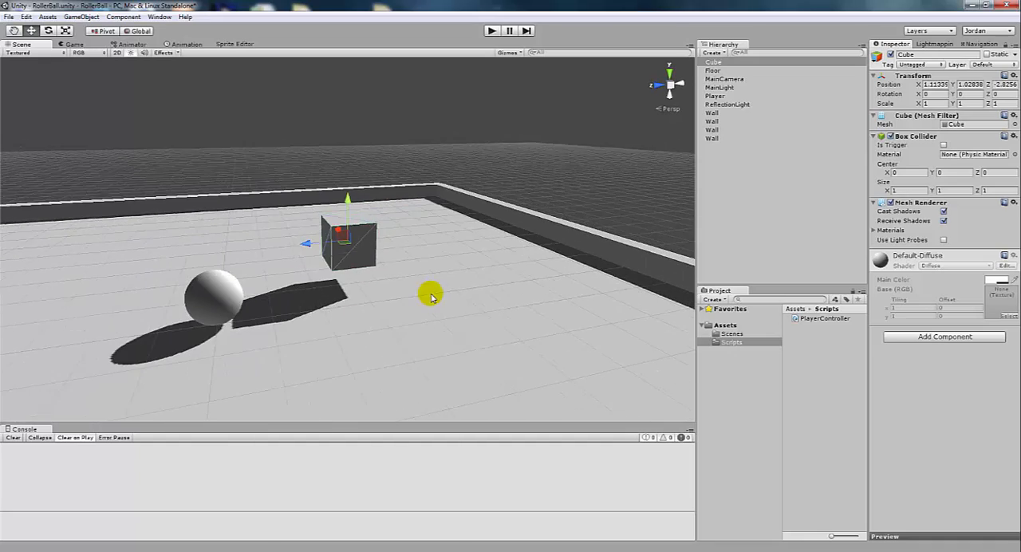
pyautogui.keyDown('alt'); pyautogui.moveTo(431, 297); pyautogui.dragTo(365, 280); pyautogui.keyUp('alt')
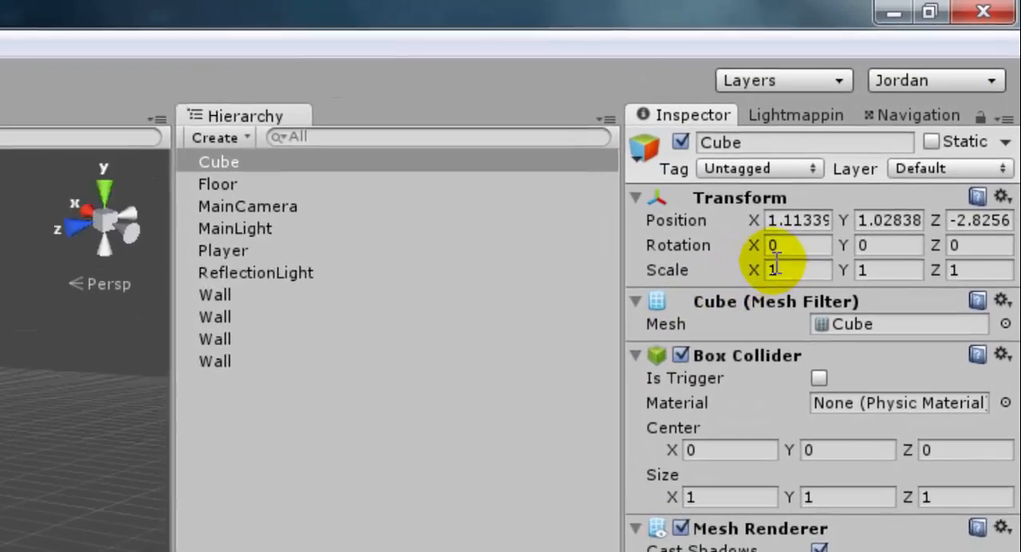
# Set the cube's rotation to 45 on the X, Y and Z axes
pyautogui.click(935, 93)
pyautogui.write('45')
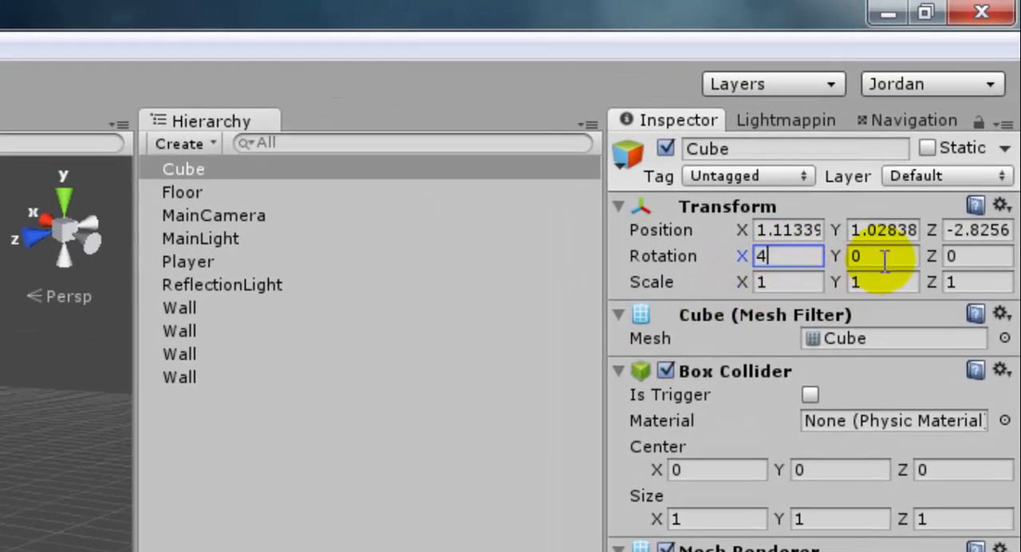
pyautogui.click(878, 256)
pyautogui.write('45')
pyautogui.click(956, 256)
pyautogui.write('45')
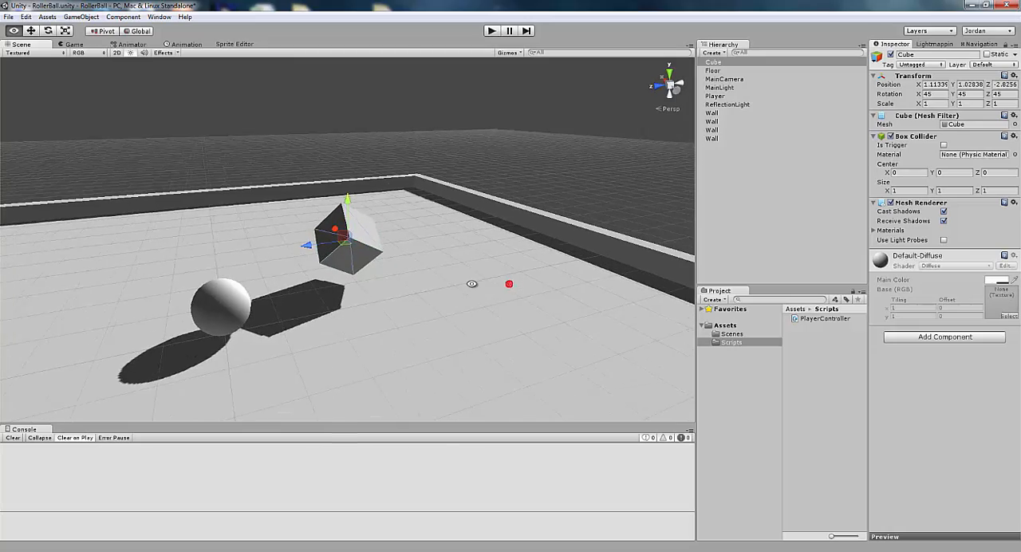
# Scale the cube down uniformly to about 0.558 on all axes, return to the Move tool and deselect the cube
pyautogui.keyDown('alt'); pyautogui.moveTo(471, 283); pyautogui.dragTo(444, 276); pyautogui.keyUp('alt')
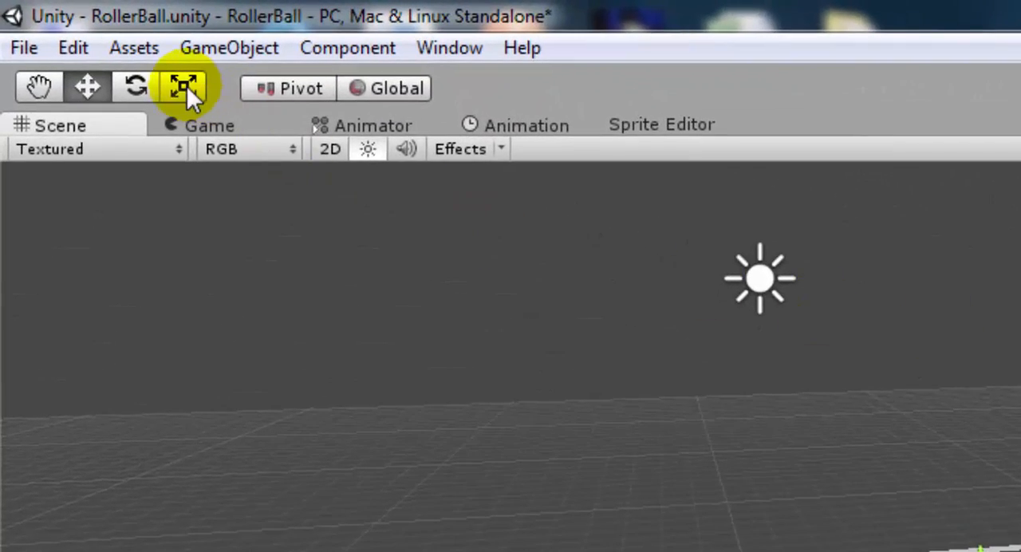
pyautogui.click(183, 86)
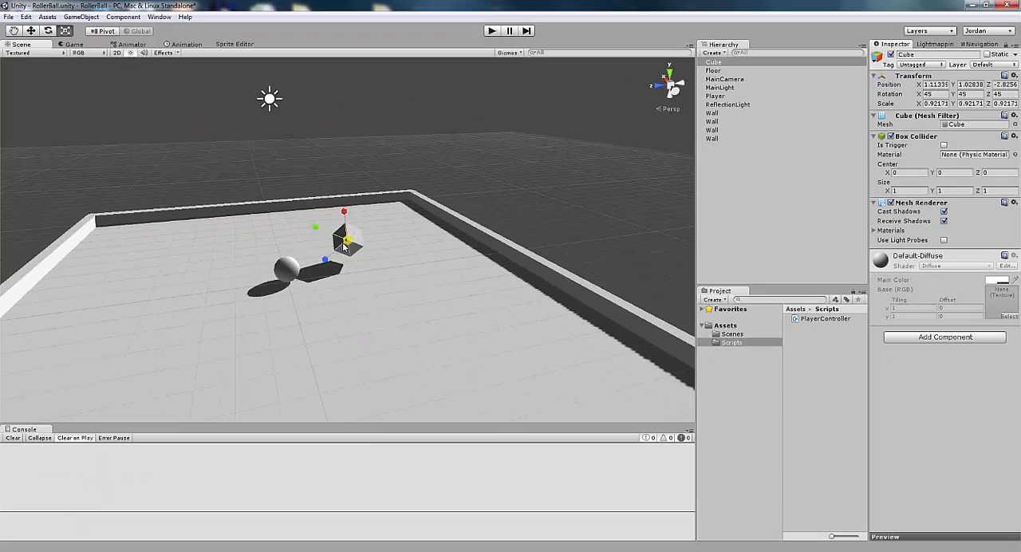
pyautogui.moveTo(344, 247); pyautogui.dragTo(336, 253)
pyautogui.keyDown('alt'); pyautogui.moveTo(485, 292); pyautogui.dragTo(465, 298); pyautogui.keyUp('alt')
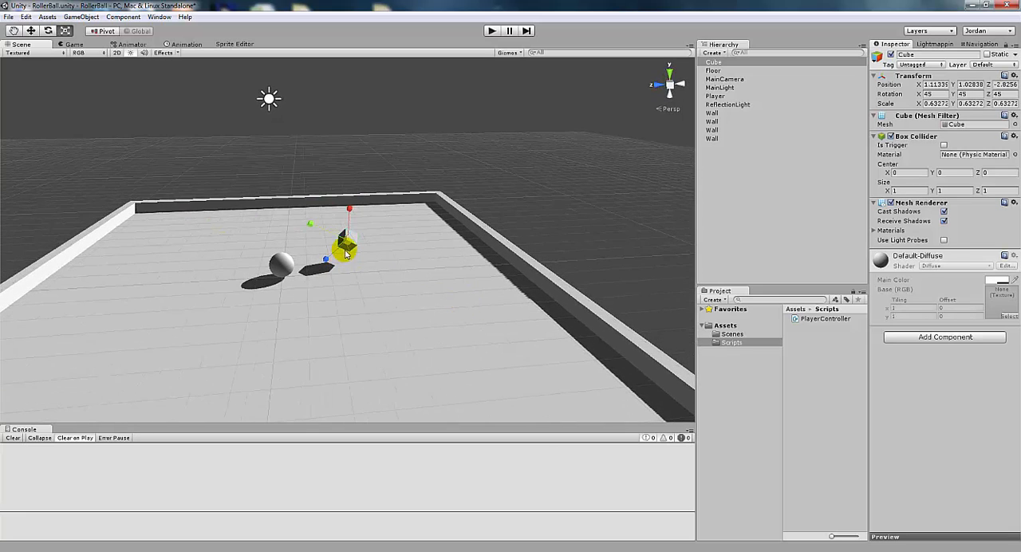
pyautogui.moveTo(347, 246); pyautogui.dragTo(396, 273)
pyautogui.click(31, 30)
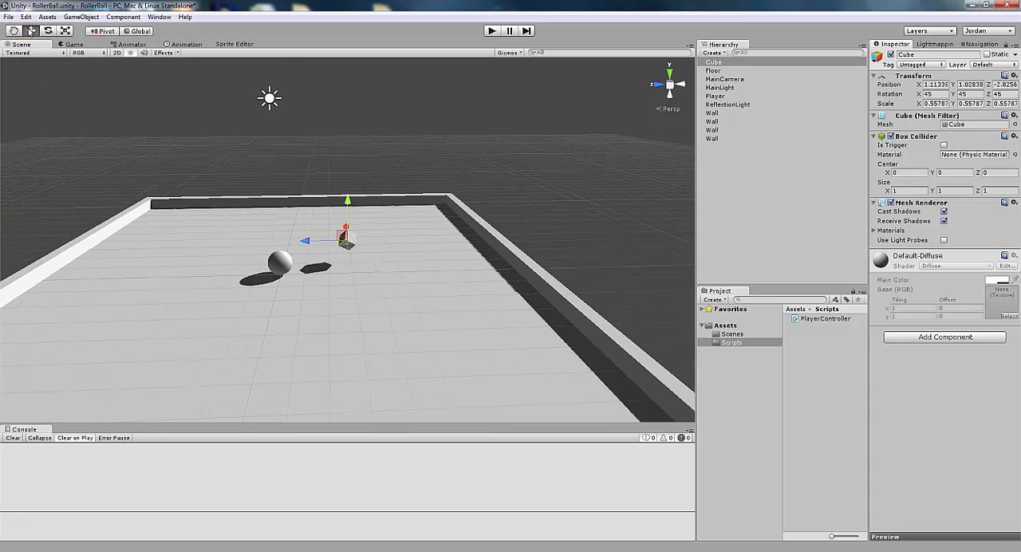
pyautogui.click(729, 166)
pyautogui.scroll(-5, 439, 315)
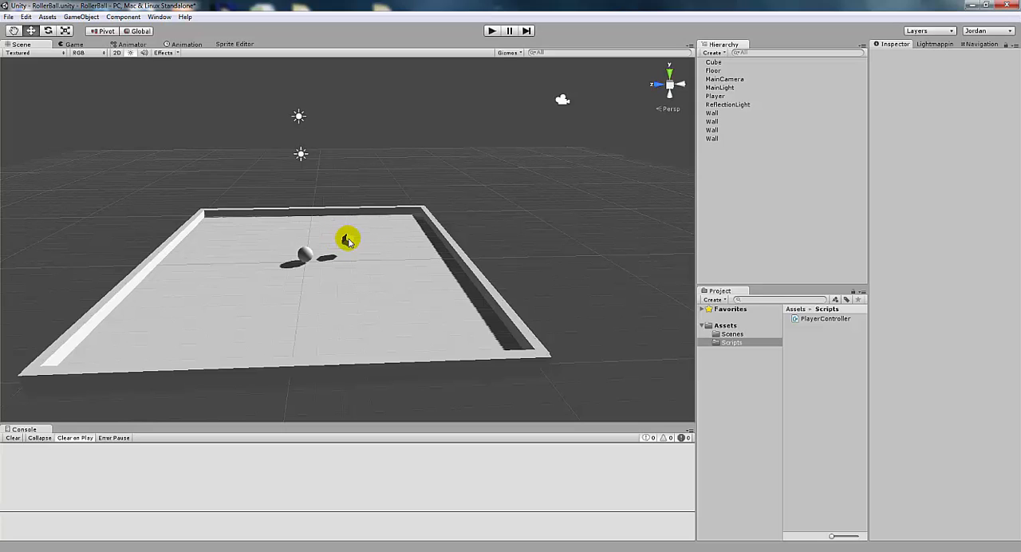
# Rename the Cube object as Collectable
pyautogui.click(715, 62)
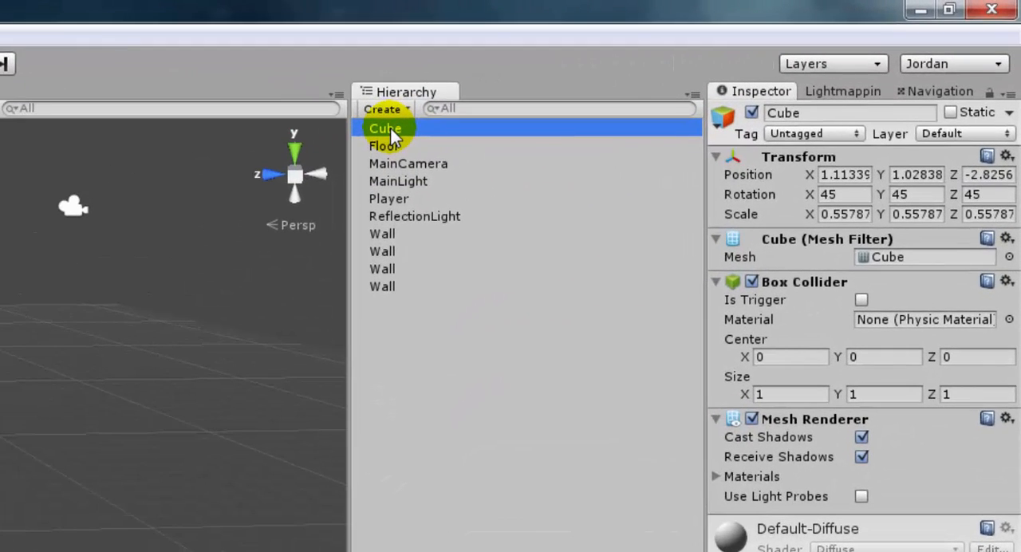
pyautogui.click(396, 133)
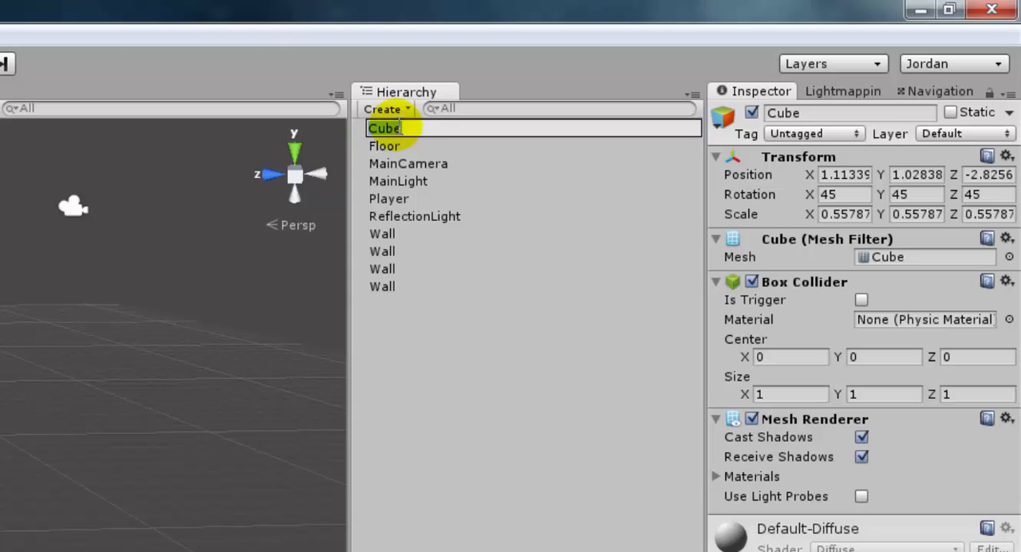
pyautogui.write('Collectabl')
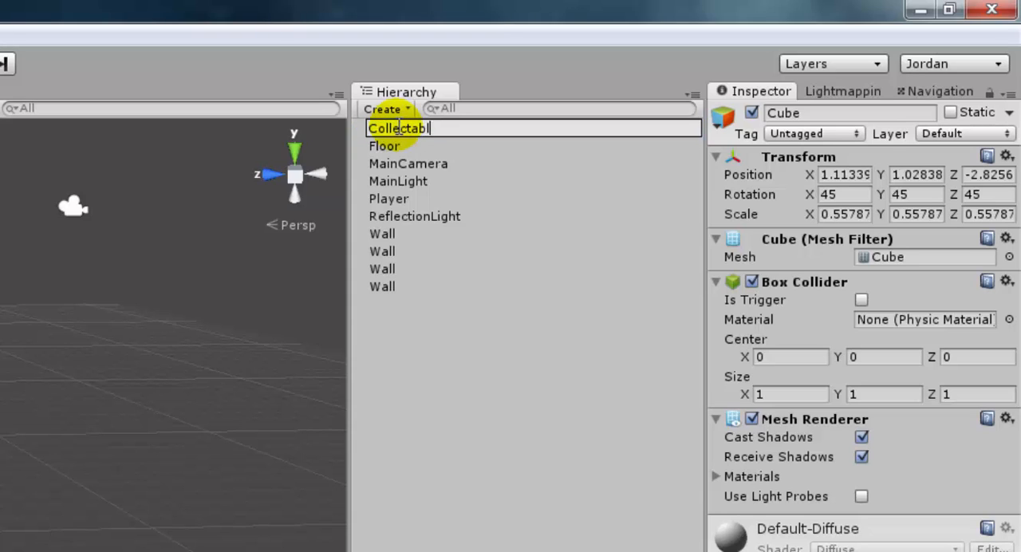
pyautogui.write('e')
pyautogui.press('Return')
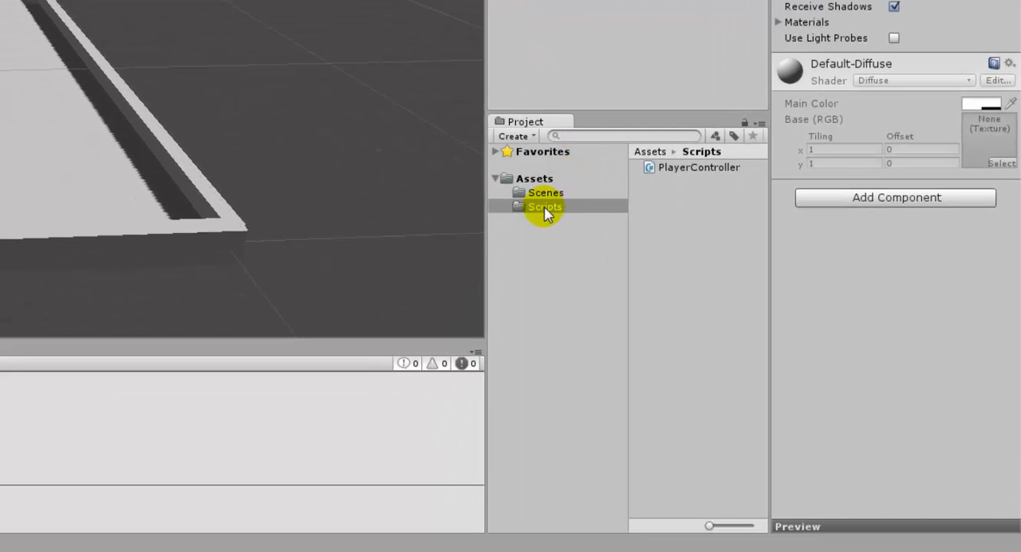
# Create a C# script named CollectableController in the Scripts folder
pyautogui.rightClick(545, 209)
pyautogui.moveTo(561, 219)
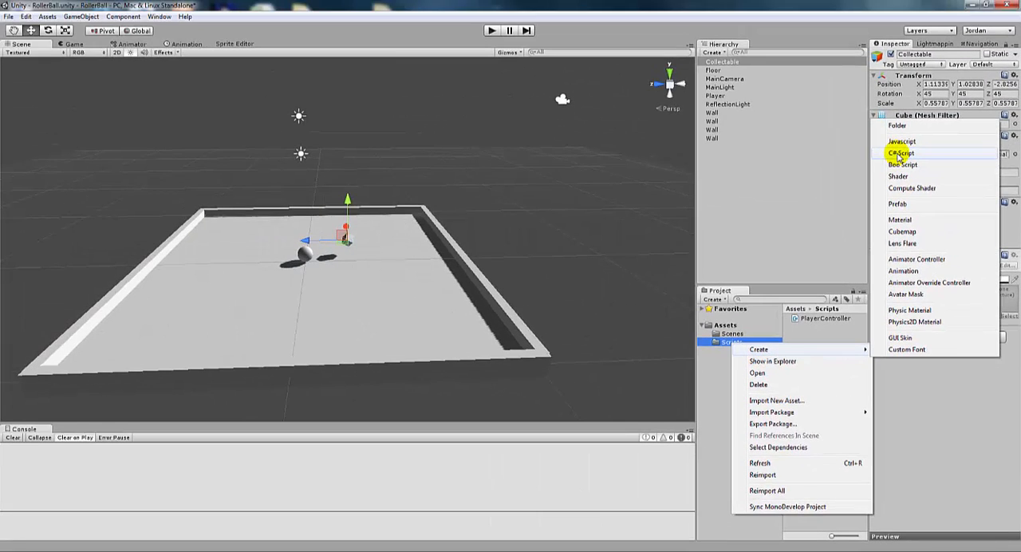
pyautogui.click(900, 154)
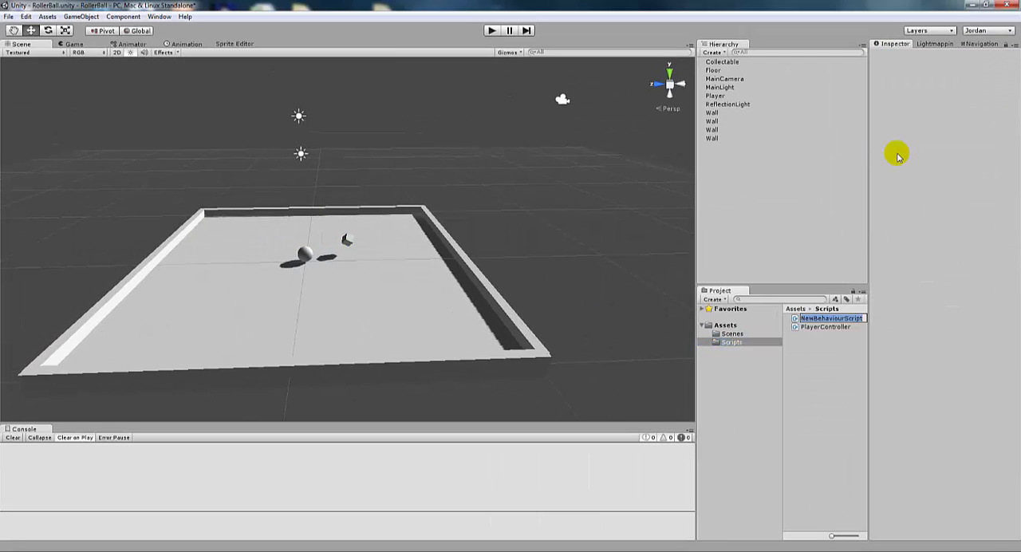
pyautogui.write('CollectableController')
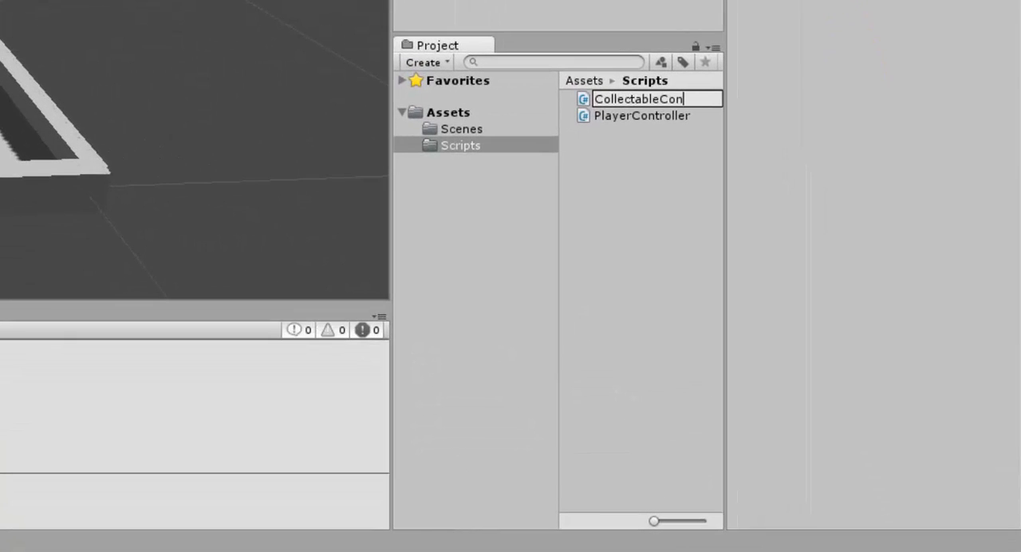
pyautogui.press('Return')
pyautogui.doubleClick(641, 102)
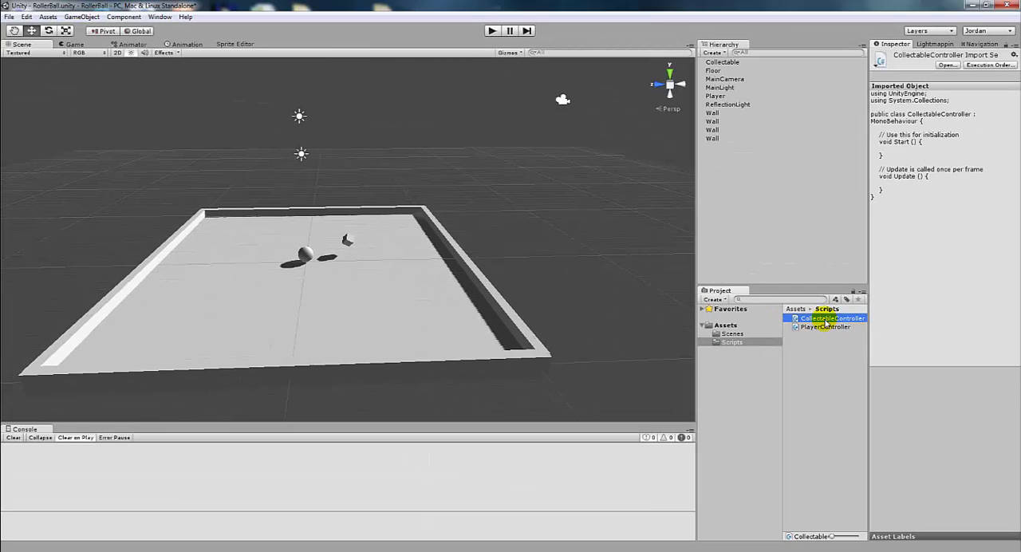
# Attach the CollectableController script to the Collectable object as a component
pyautogui.click(731, 63)
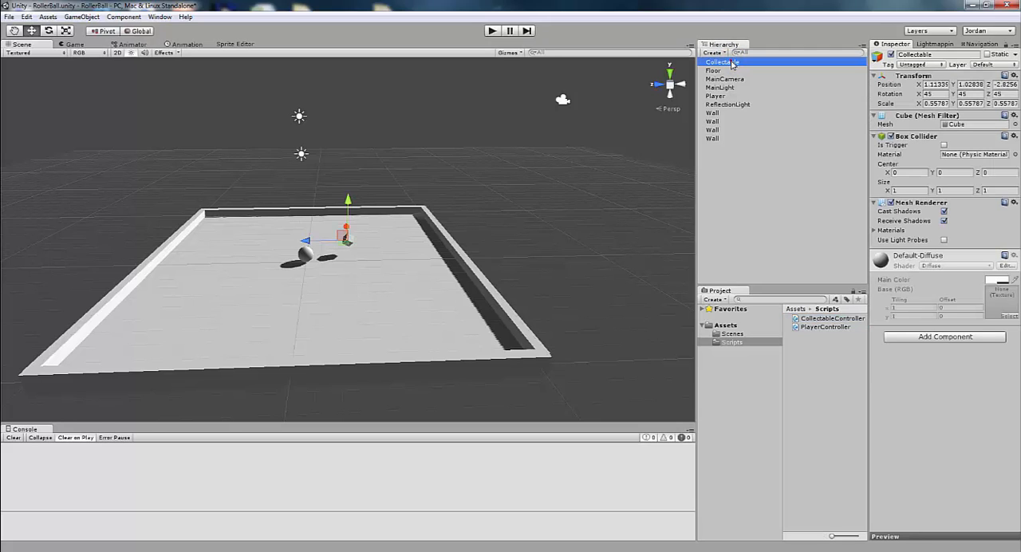
pyautogui.moveTo(809, 319)
pyautogui.mouseDown()
pyautogui.moveTo(786, 342)
pyautogui.moveTo(890, 396)
pyautogui.moveTo(963, 347)
pyautogui.moveTo(940, 358)
pyautogui.moveTo(824, 319)
pyautogui.moveTo(861, 323)
pyautogui.moveTo(738, 70)
pyautogui.moveTo(754, 182)
pyautogui.moveTo(816, 335)
pyautogui.mouseUp()
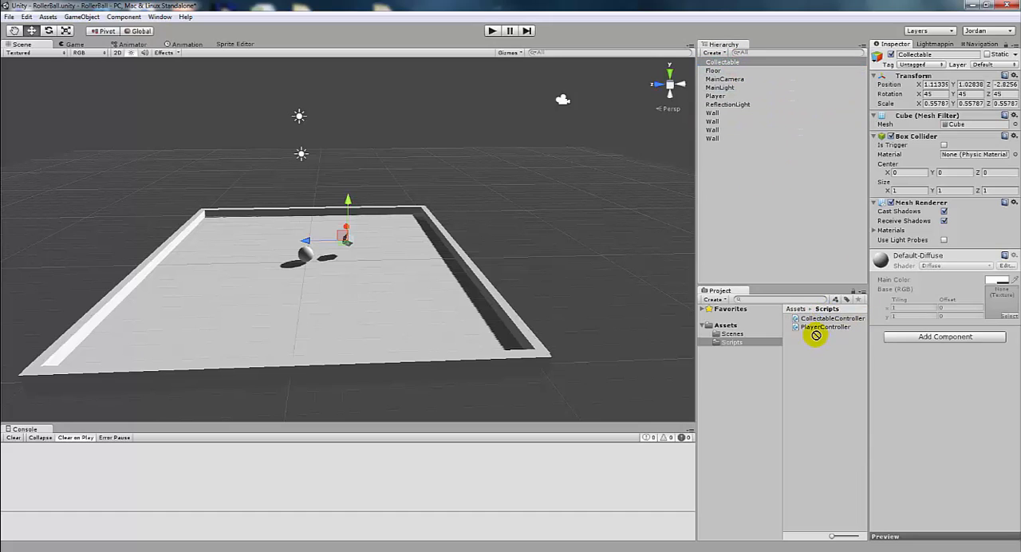
pyautogui.click(120, 17)
pyautogui.moveTo(134, 134)
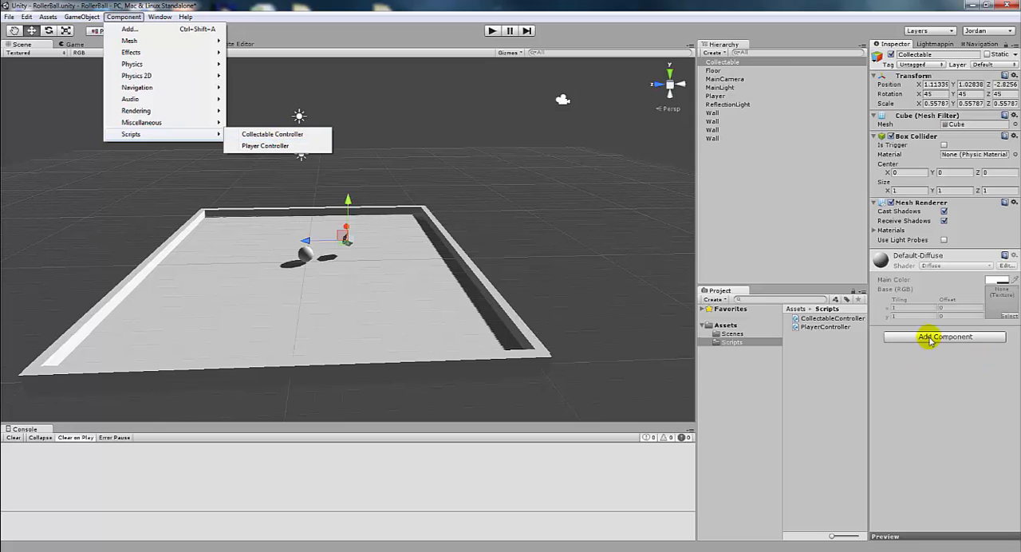
pyautogui.click(812, 351)
pyautogui.click(724, 63)
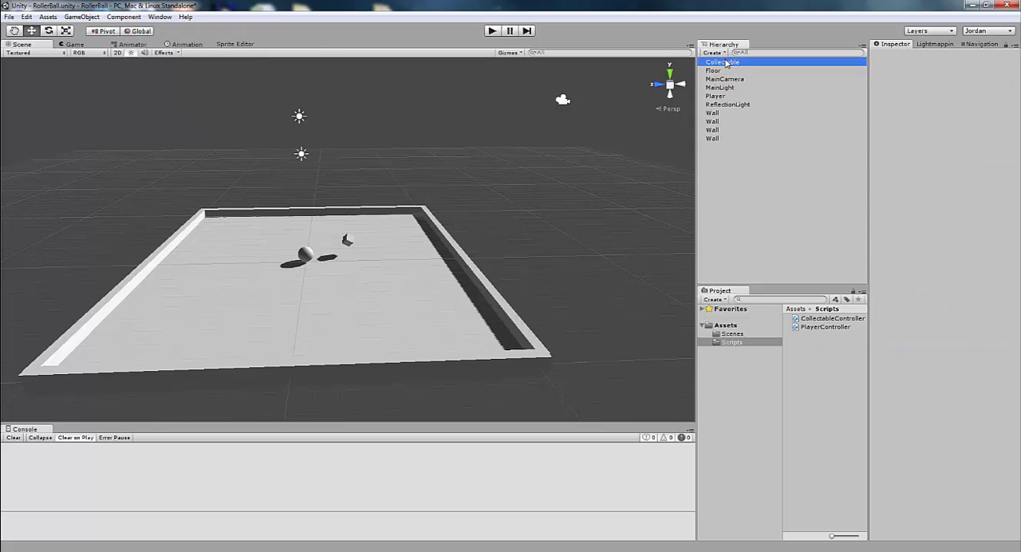
pyautogui.moveTo(813, 318); pyautogui.dragTo(928, 388)
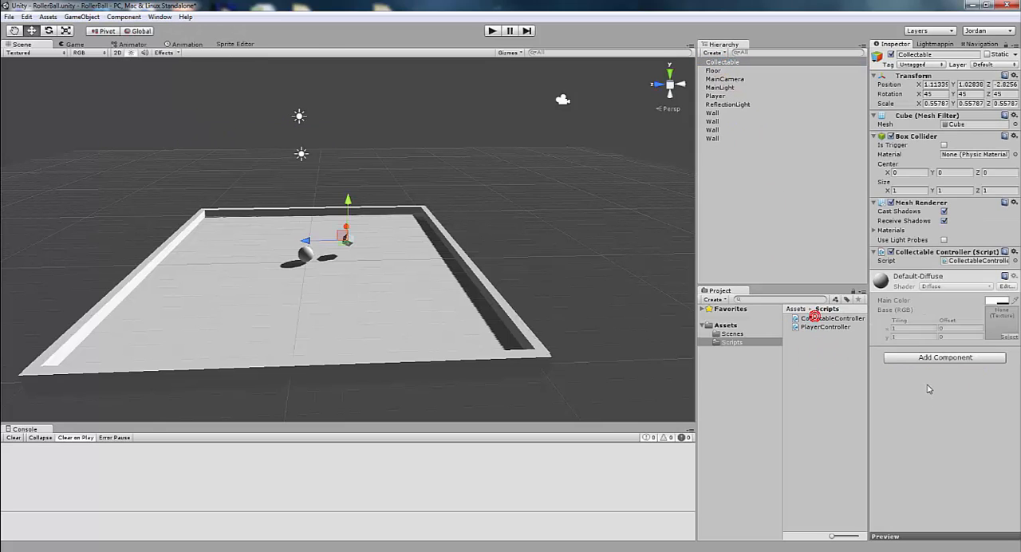
pyautogui.click(935, 277)
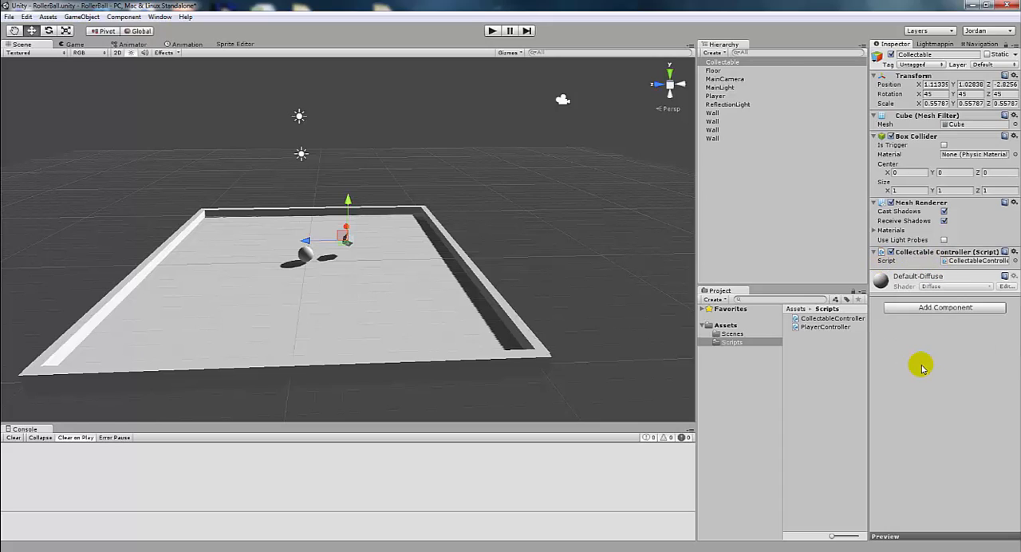
# Open the Collectable object's CollectableController script for editing in MonoDevelop
pyautogui.click(823, 319)
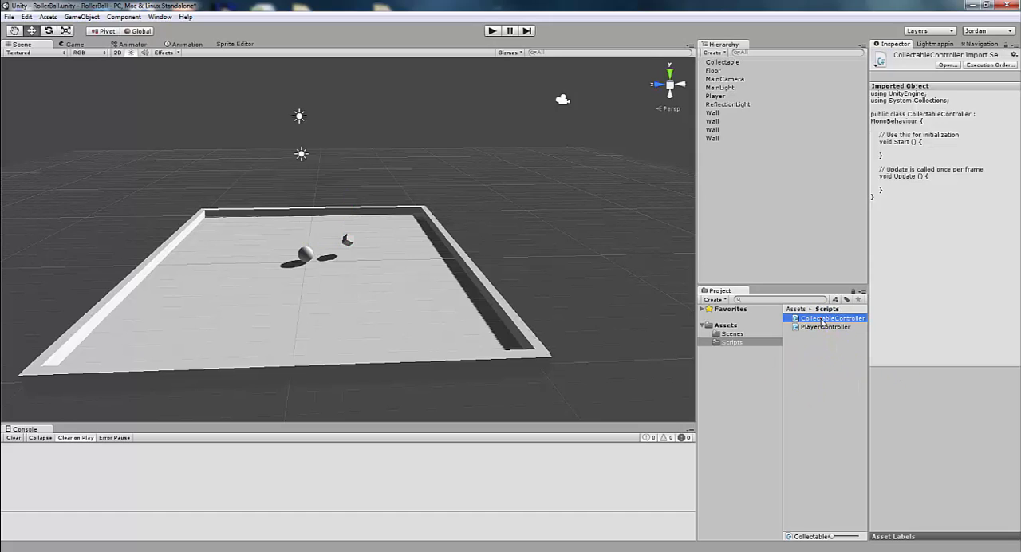
pyautogui.click(724, 62)
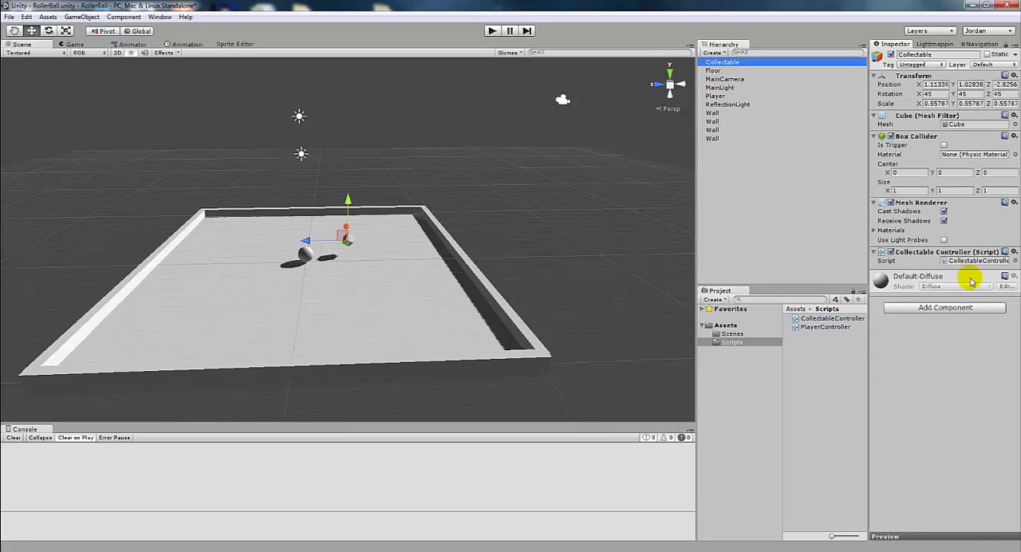
pyautogui.click(1014, 252)
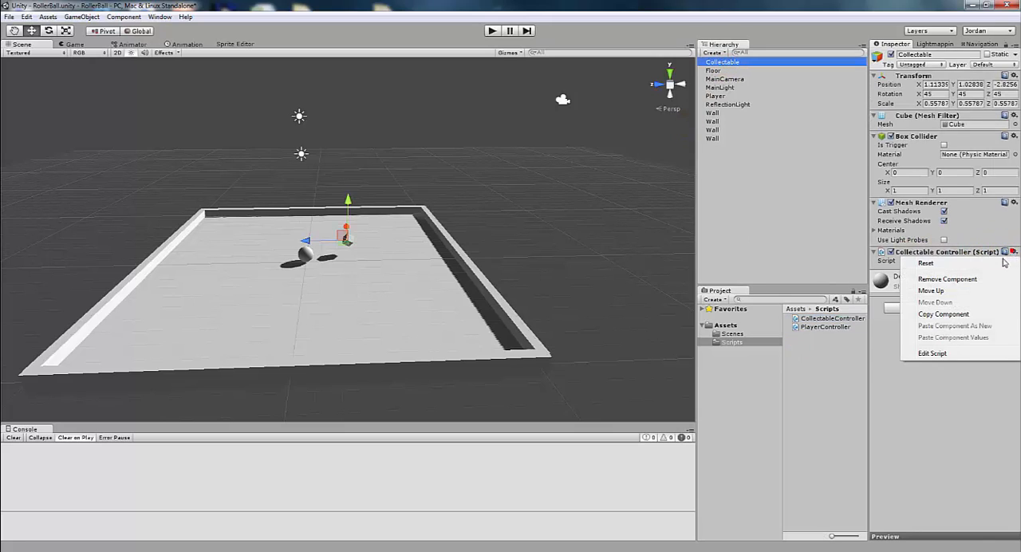
pyautogui.click(938, 353)
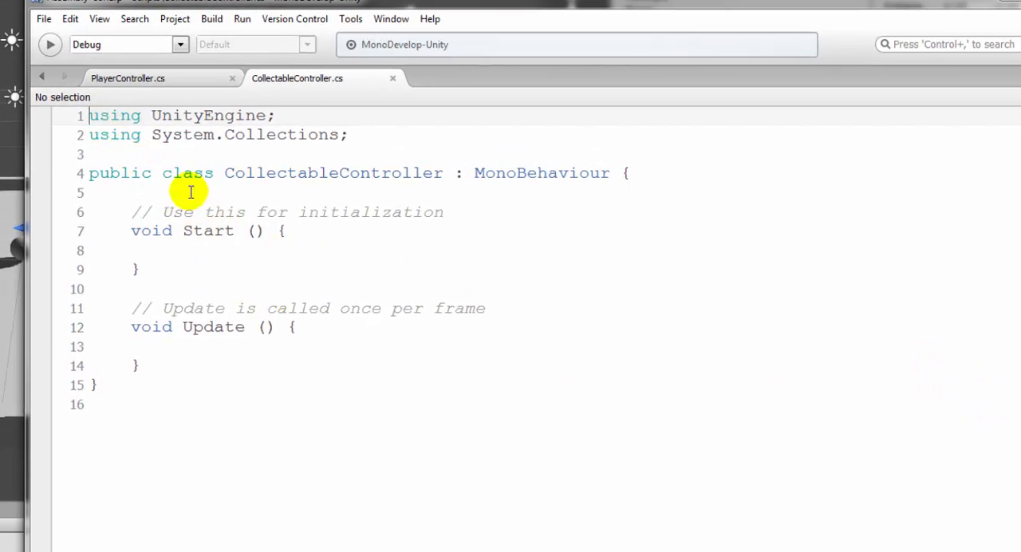
# Move the opening brace of the CollectableController class onto its own line
pyautogui.click(624, 172)
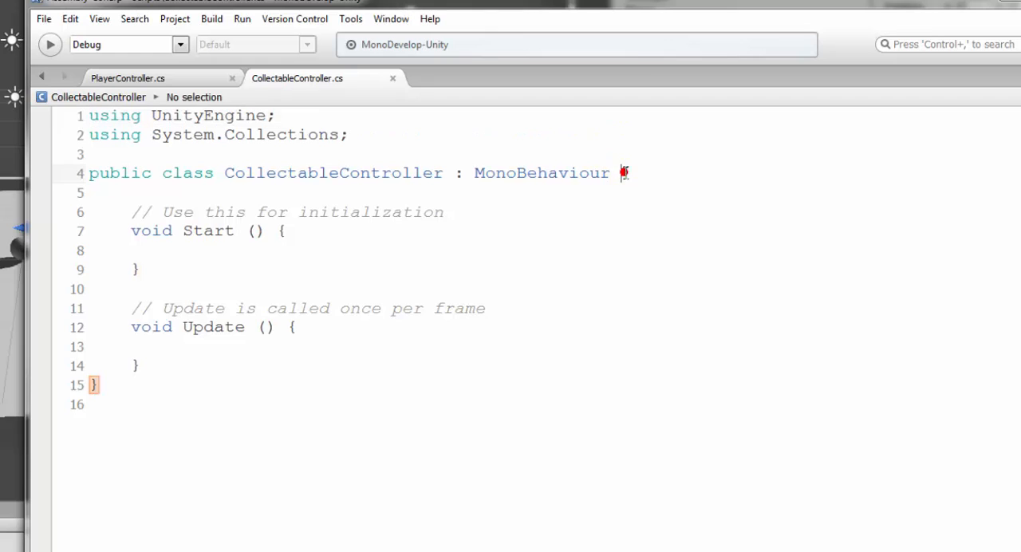
pyautogui.press('Return')
pyautogui.moveTo(225, 174); pyautogui.dragTo(611, 173)
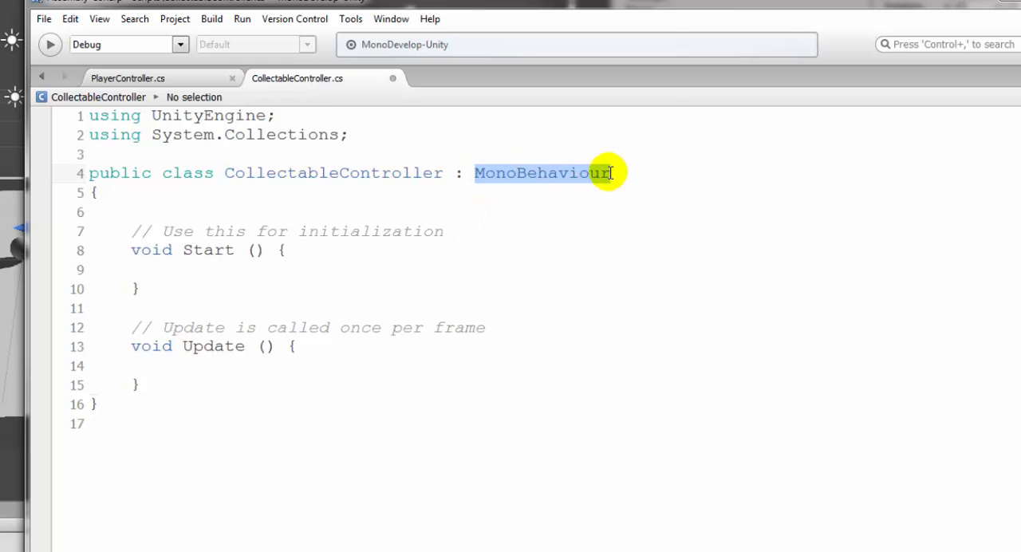
# Delete the Start method with its comment and surplus blank lines, and put the Update method's opening brace on its own line
pyautogui.click(237, 215)
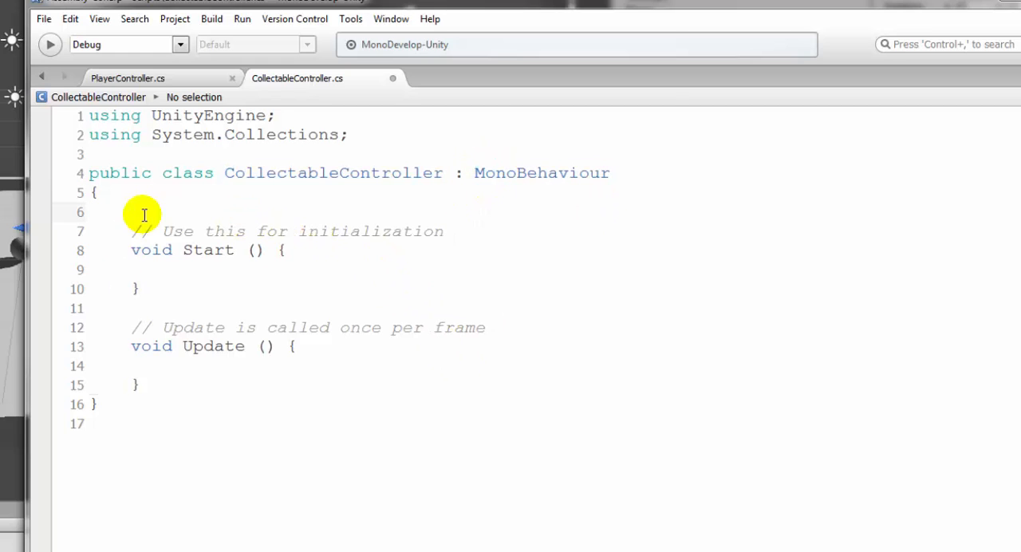
pyautogui.moveTo(140, 202); pyautogui.dragTo(210, 280)
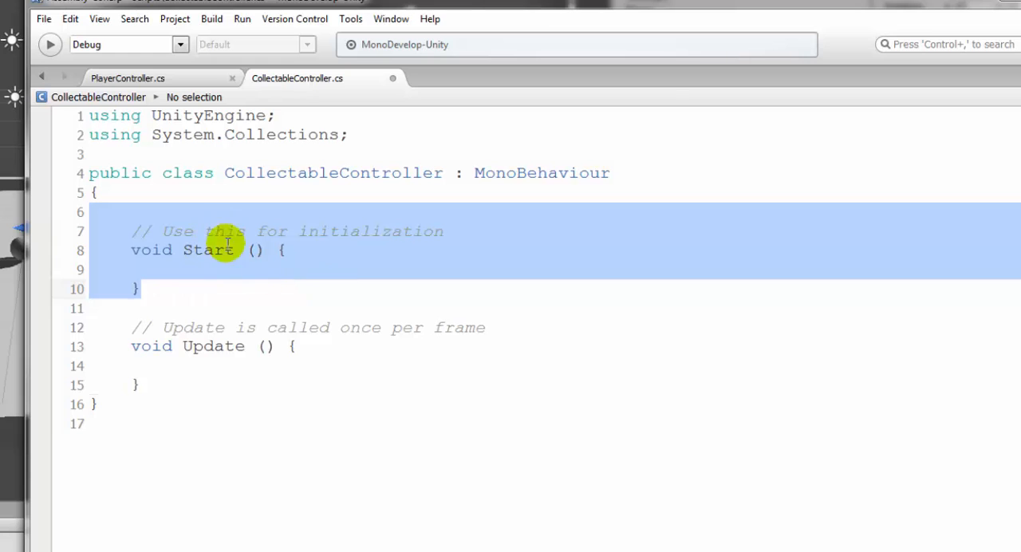
pyautogui.press('Delete')
pyautogui.press('Delete')
pyautogui.click(133, 234)
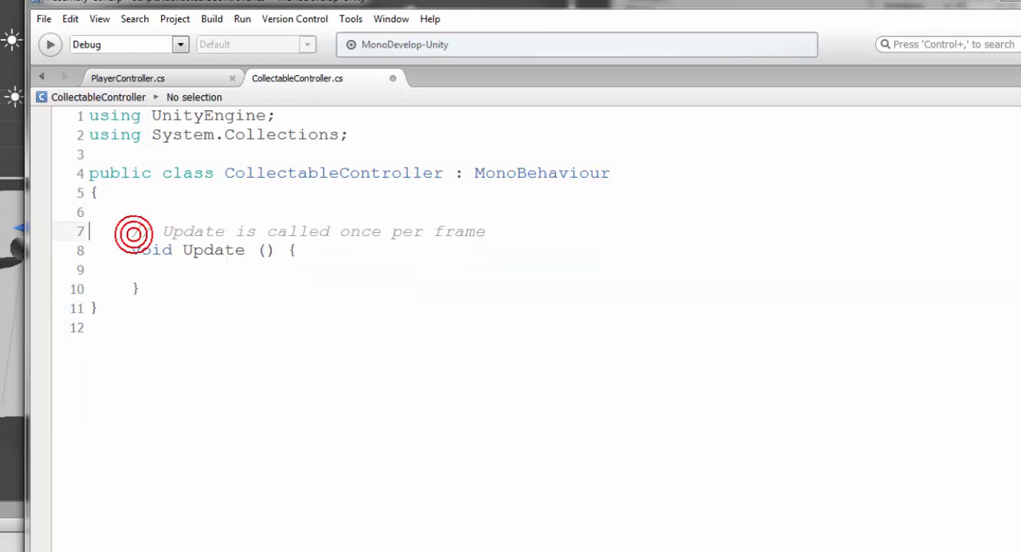
pyautogui.press('Up')
pyautogui.press('BackSpace')
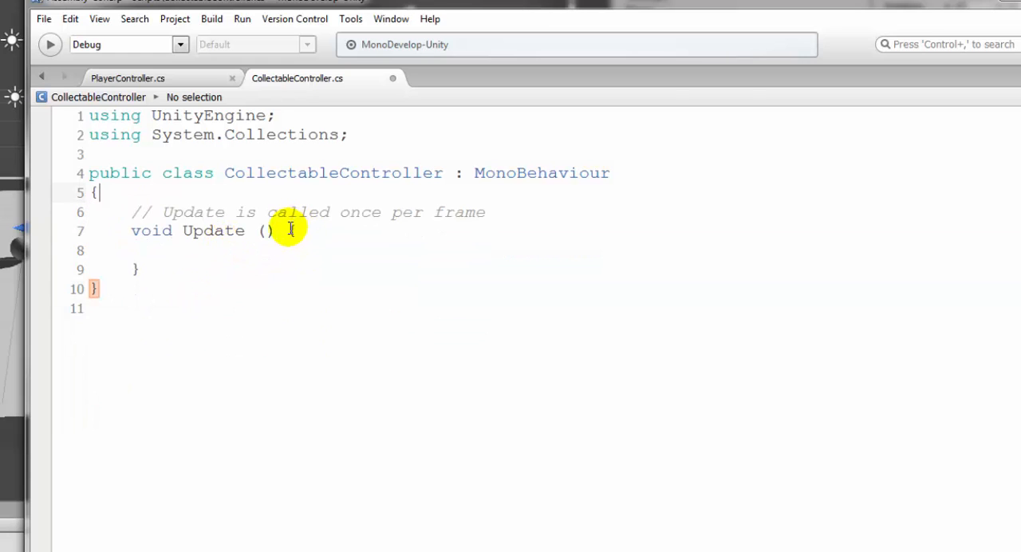
pyautogui.click(291, 229)
pyautogui.press('Return')
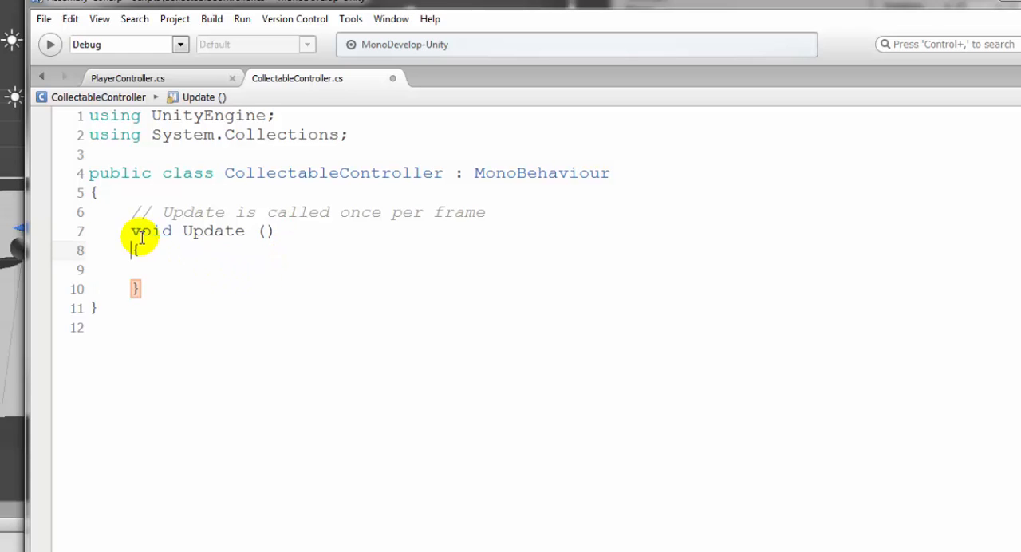
# Insert blank lines after the Update method's closing brace, inside the CollectableController class
pyautogui.click(145, 288)
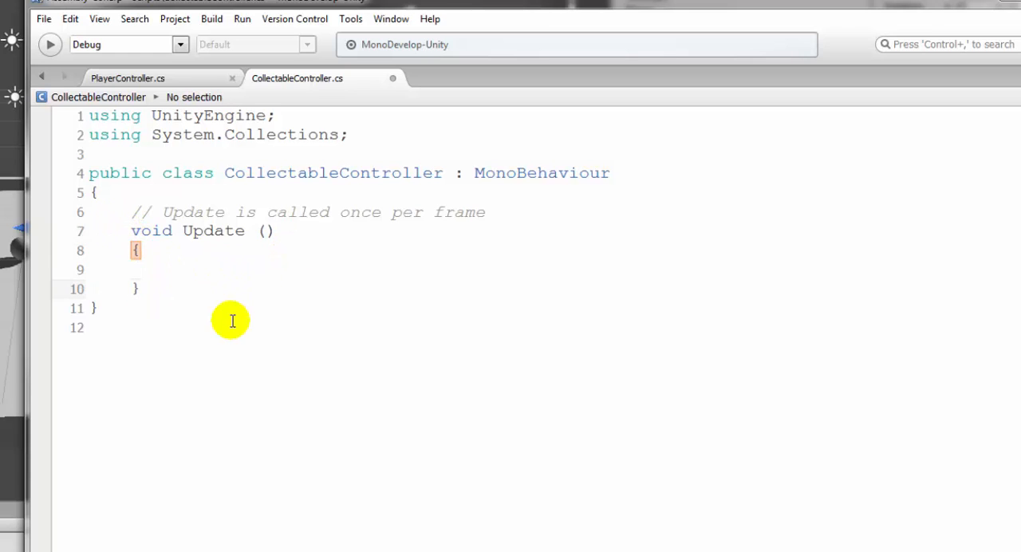
pyautogui.press('Return')
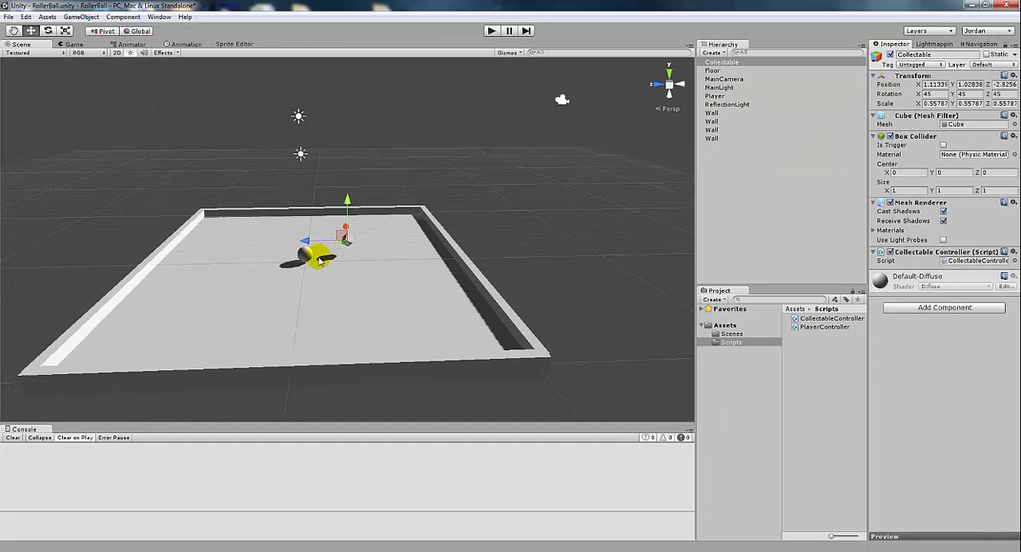
# Switch to Unity, frame the Collectable cube in the scene, and toggle the object inactive and back to active
pyautogui.click(304, 257)
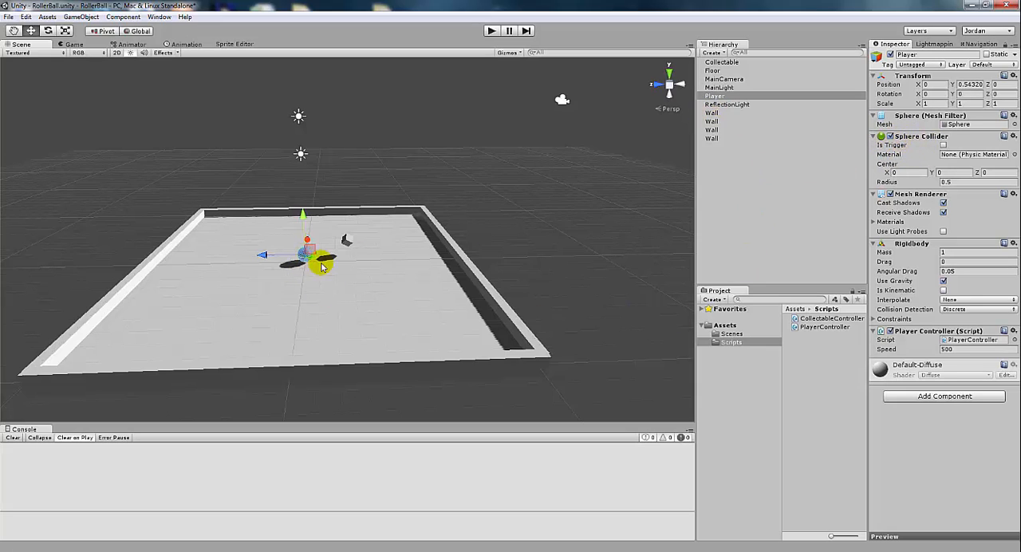
pyautogui.click(346, 237)
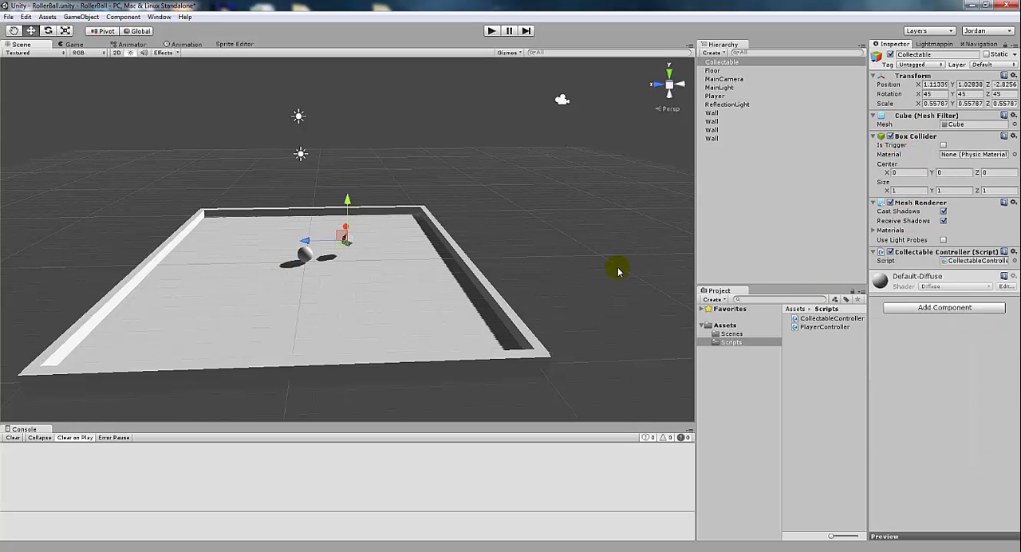
pyautogui.press('f')
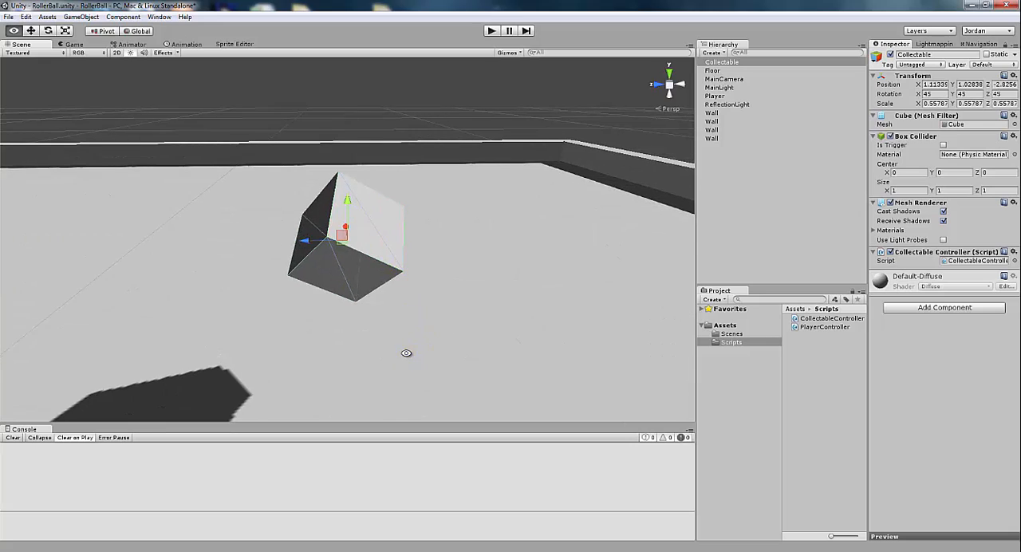
pyautogui.keyDown('alt'); pyautogui.moveTo(406, 353); pyautogui.dragTo(466, 343); pyautogui.keyUp('alt')
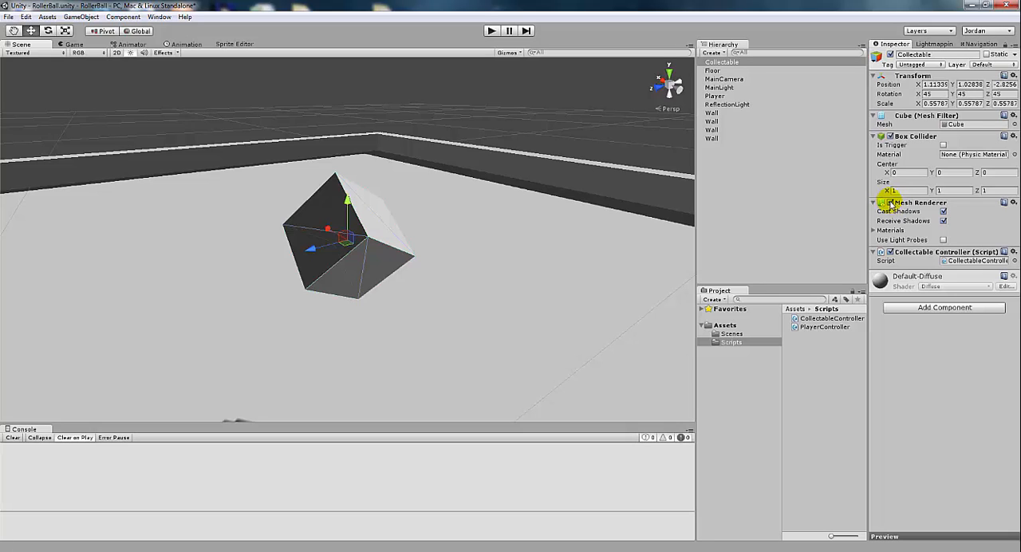
pyautogui.click(890, 54)
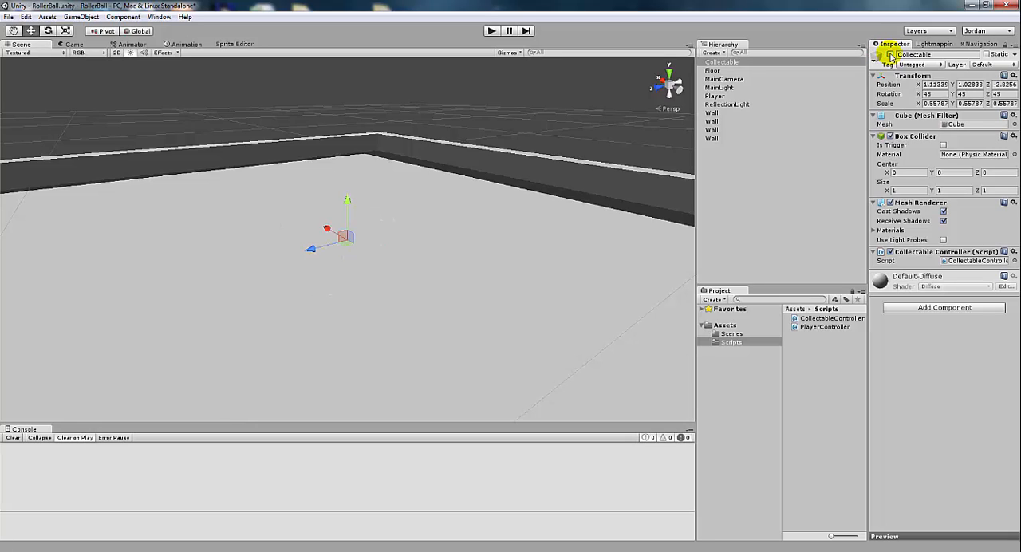
pyautogui.click(890, 54)
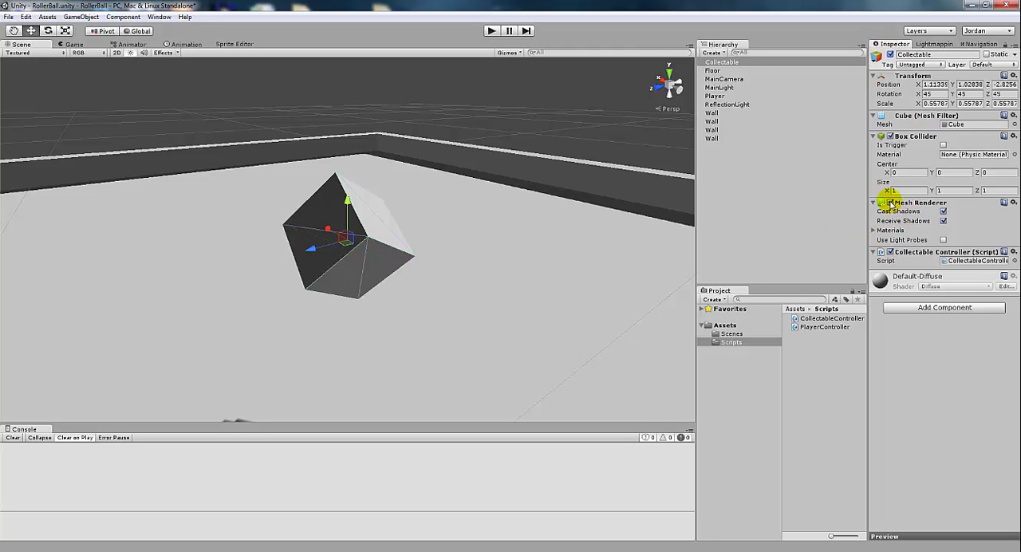
# Toggle the Collectable cube's Mesh Renderer and Box Collider components off and back on
pyautogui.click(890, 203)
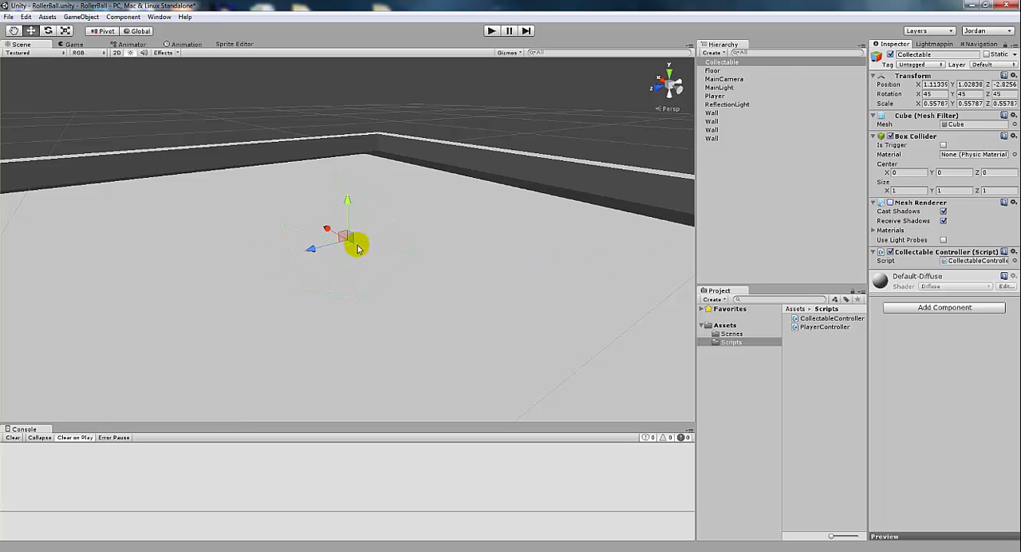
pyautogui.keyDown('alt'); pyautogui.moveTo(506, 259); pyautogui.dragTo(475, 244); pyautogui.keyUp('alt')
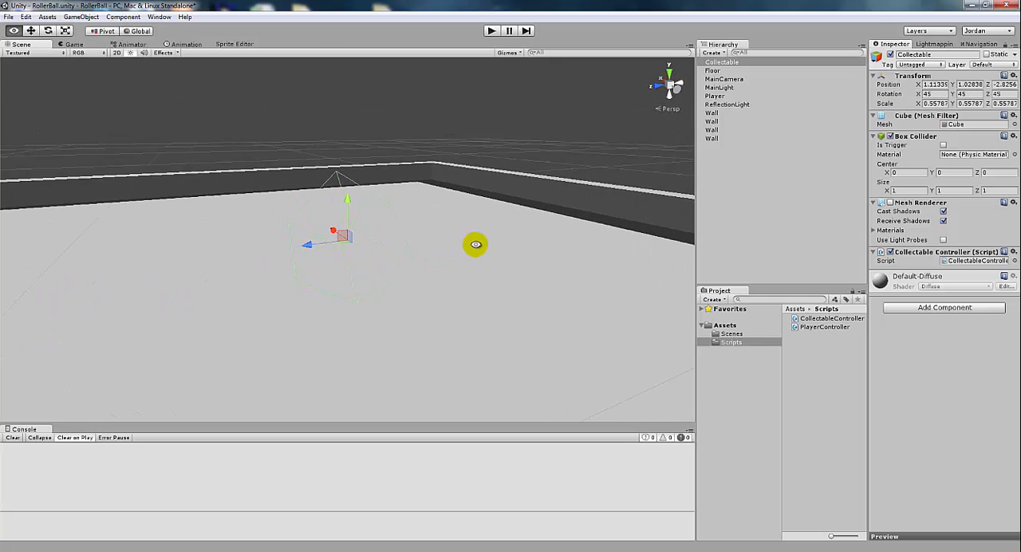
pyautogui.click(890, 202)
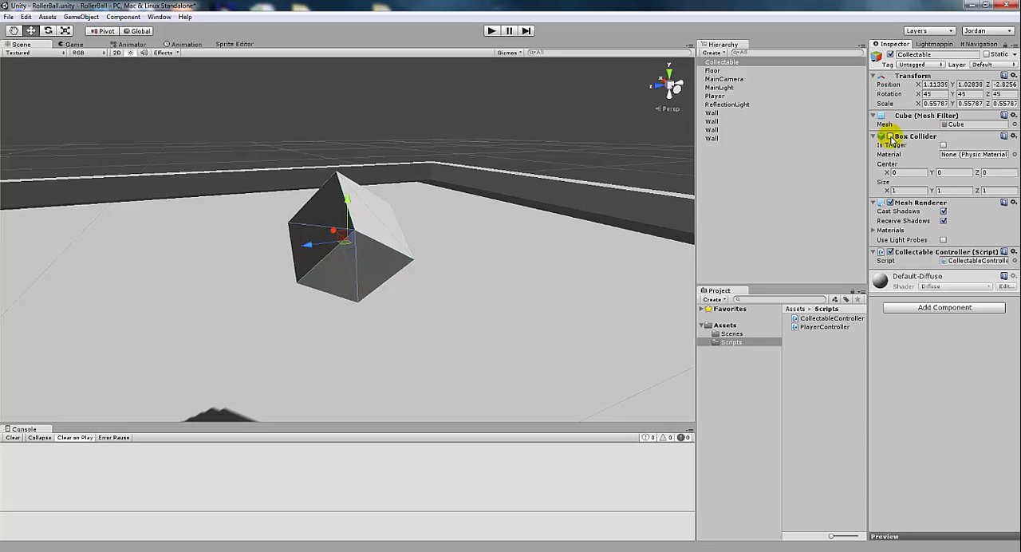
pyautogui.keyDown('alt'); pyautogui.moveTo(613, 262); pyautogui.dragTo(560, 259); pyautogui.keyUp('alt')
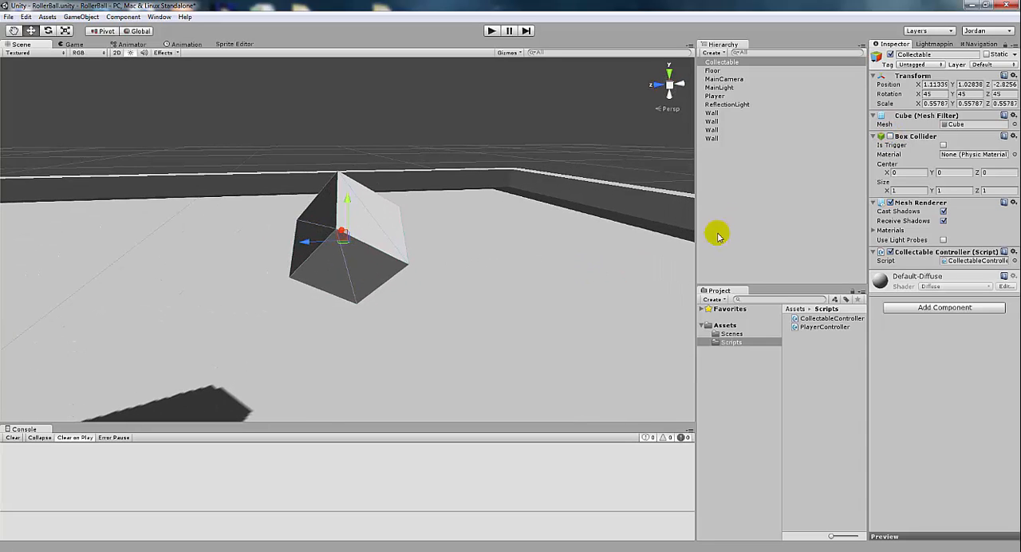
pyautogui.scroll(-6, 626, 252)
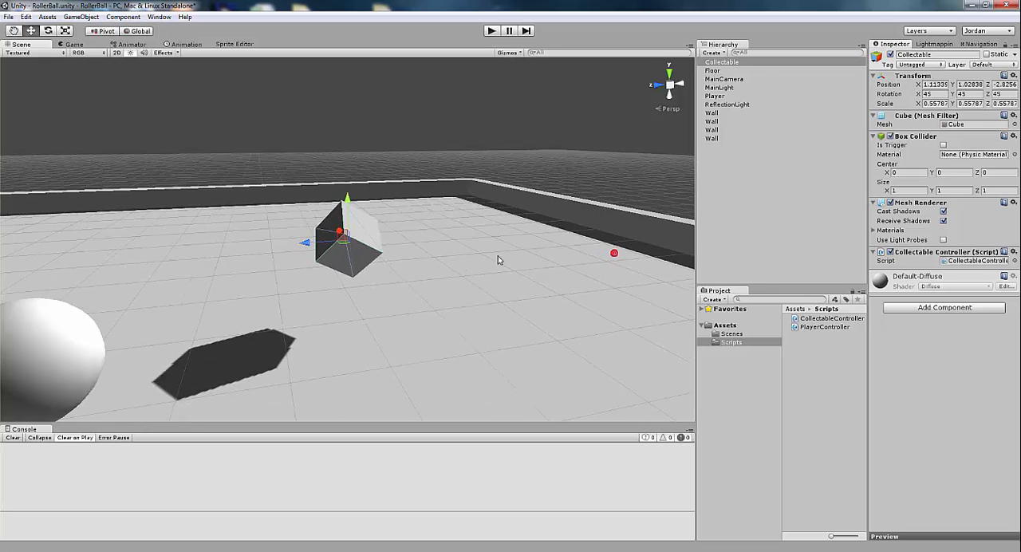
# Select the Player sphere and toggle its Mesh Renderer off and back on
pyautogui.click(163, 305)
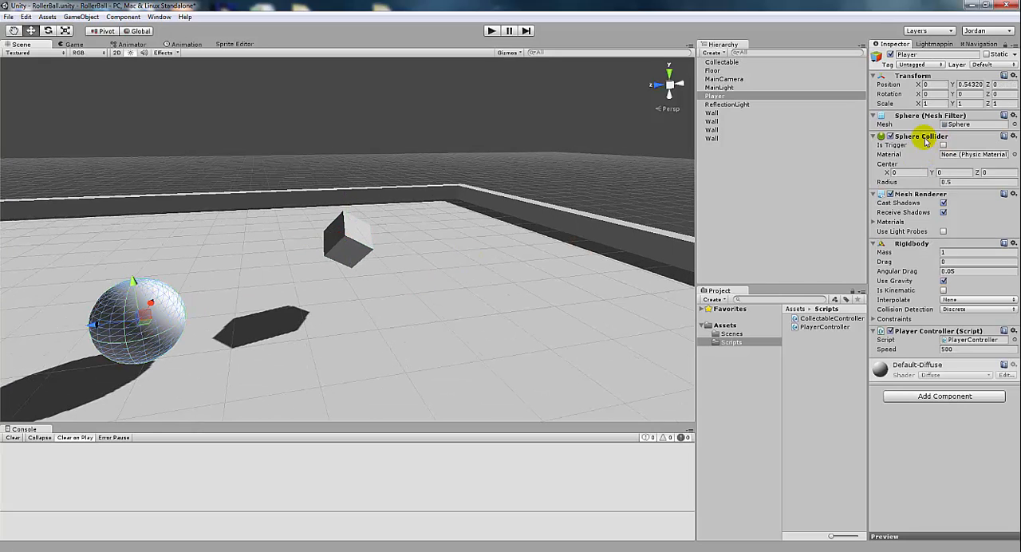
pyautogui.click(890, 194)
pyautogui.moveTo(367, 342)
pyautogui.keyDown('alt'); pyautogui.mouseDown()
pyautogui.moveTo(503, 260)
pyautogui.moveTo(451, 298)
pyautogui.moveTo(361, 335)
pyautogui.mouseUp(); pyautogui.keyUp('alt')
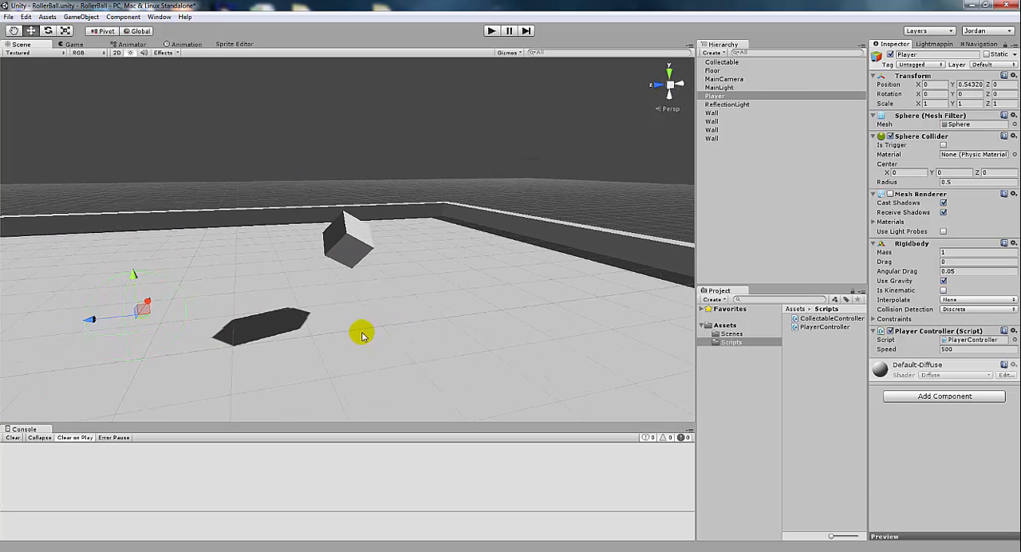
pyautogui.click(890, 194)
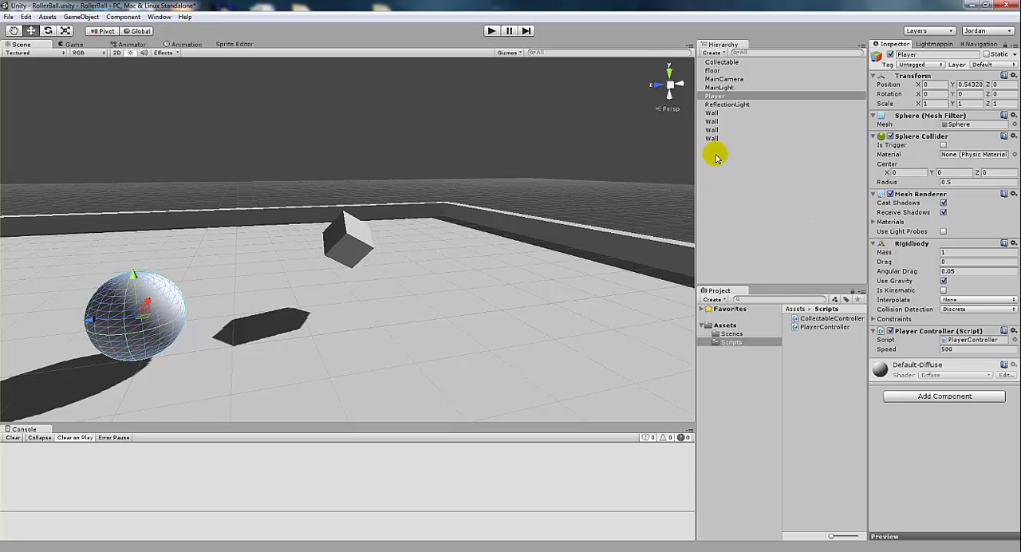
# Turn on Is Trigger for the Collectable object's Box Collider
pyautogui.click(720, 62)
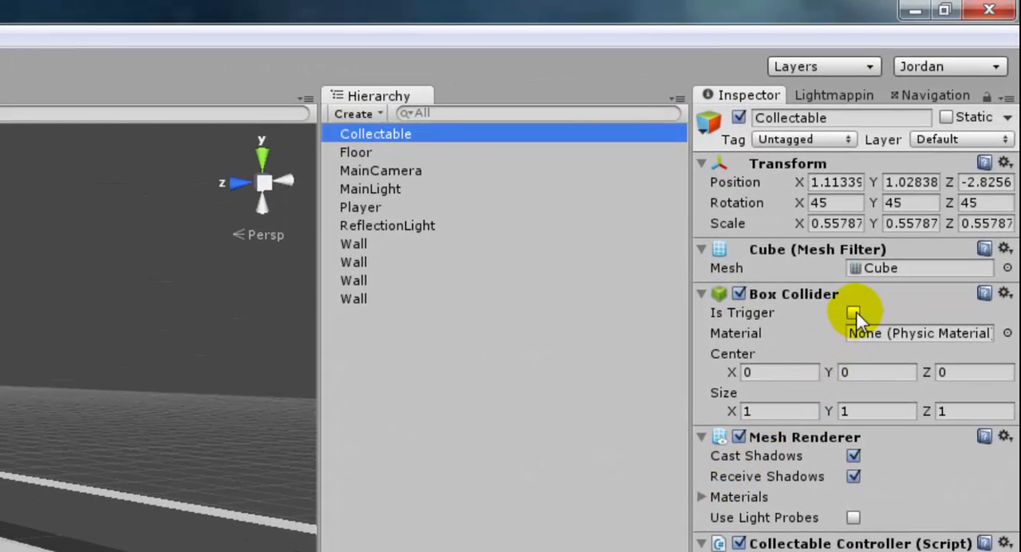
pyautogui.click(853, 313)
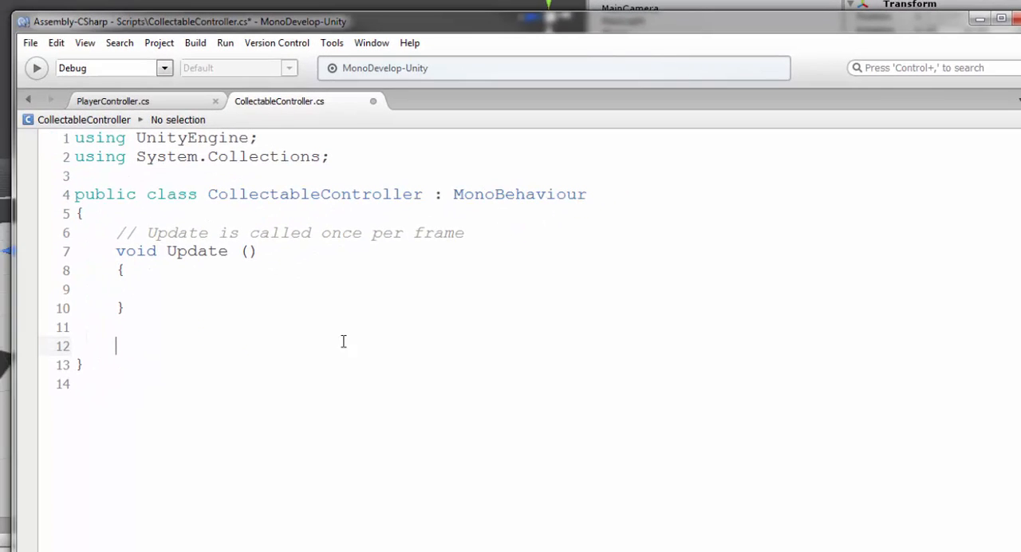
# Switch to MonoDevelop and start a void OnTriggerEnter method below the Update method in CollectableController
pyautogui.click(215, 354)
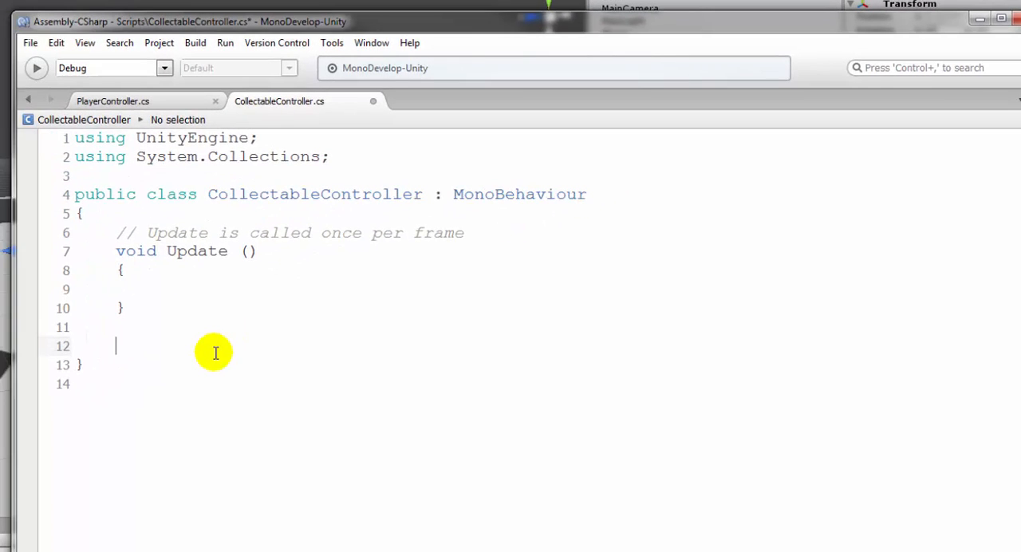
pyautogui.write('void OnTriggerEnter')
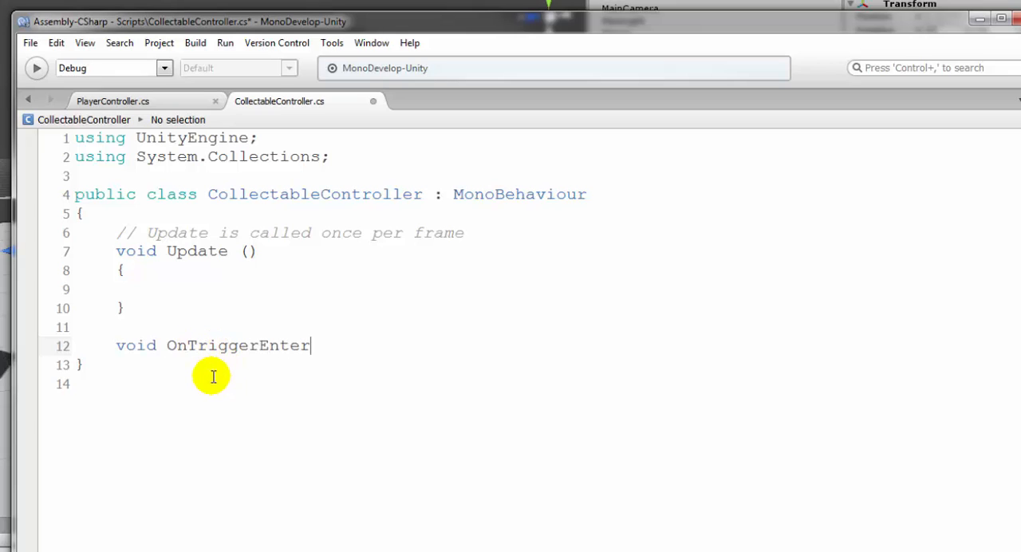
# Look up OnTriggerEnter in the Unity scripting documentation and examine the MonoBehaviour.OnTriggerEnter example code
pyautogui.moveTo(168, 346); pyautogui.dragTo(311, 345)
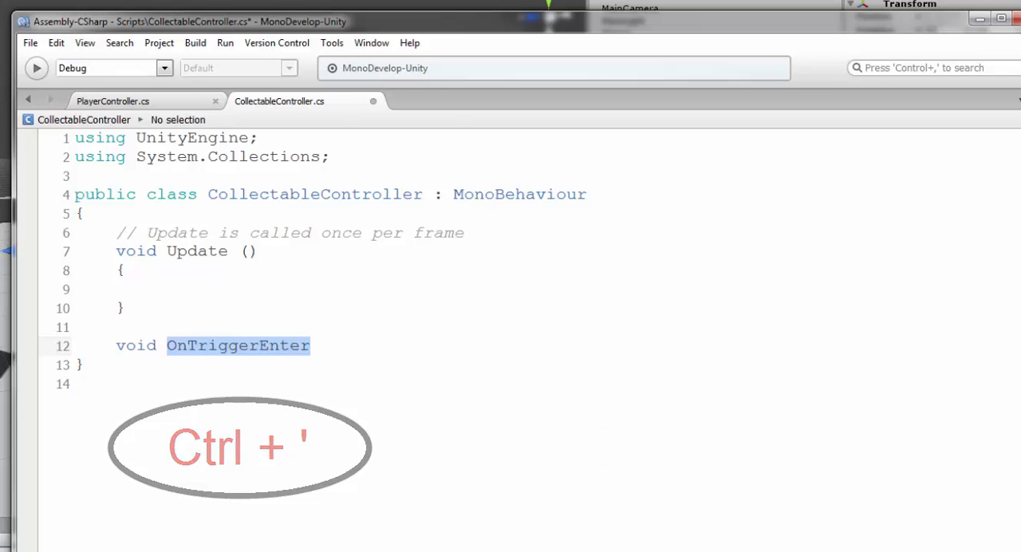
pyautogui.hotkey('ctrl', "'")
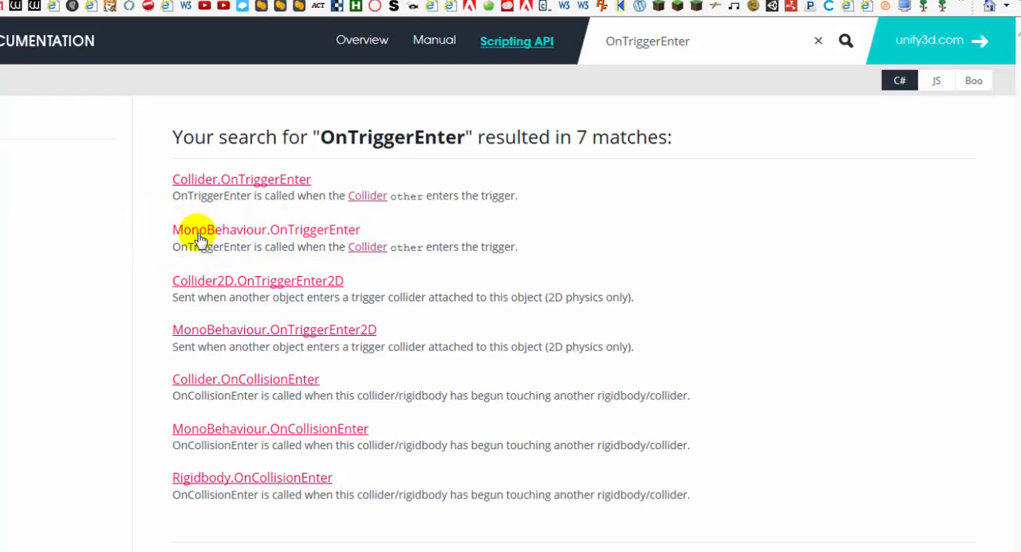
pyautogui.click(307, 236)
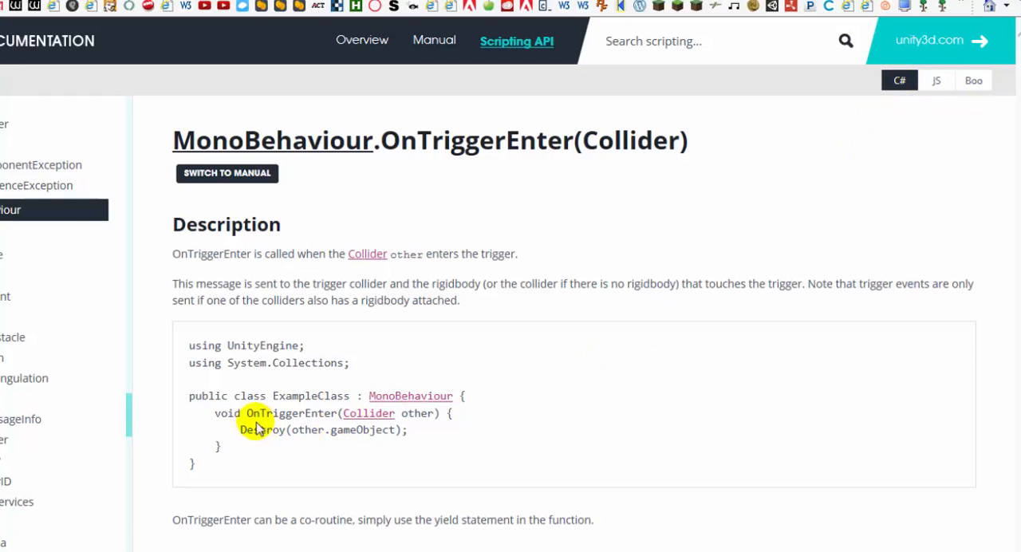
pyautogui.moveTo(215, 413); pyautogui.dragTo(355, 453)
pyautogui.click(298, 446)
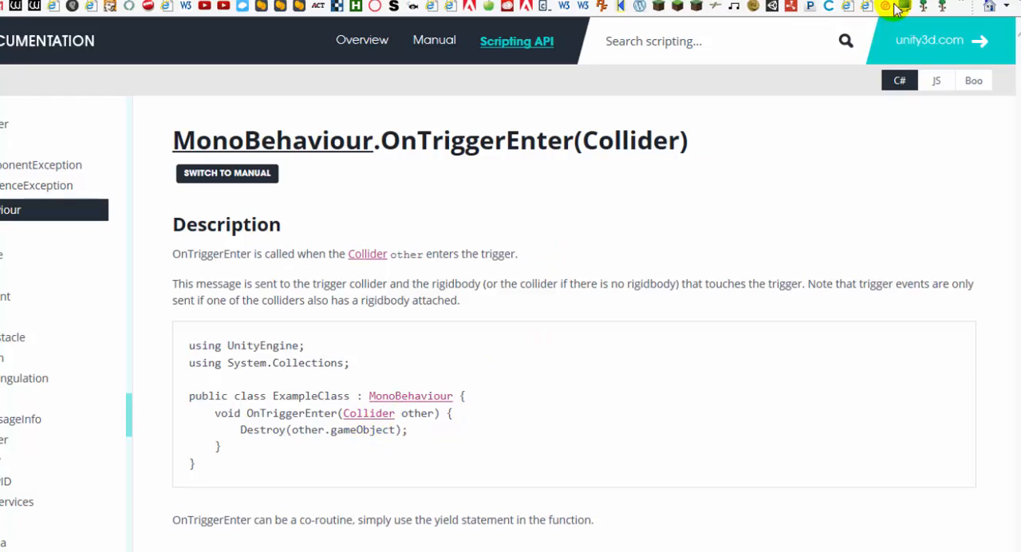
# Return to MonoDevelop, give OnTriggerEnter the parameter Collider other, and add an empty braced body
pyautogui.hotkey('alt', 'Tab')
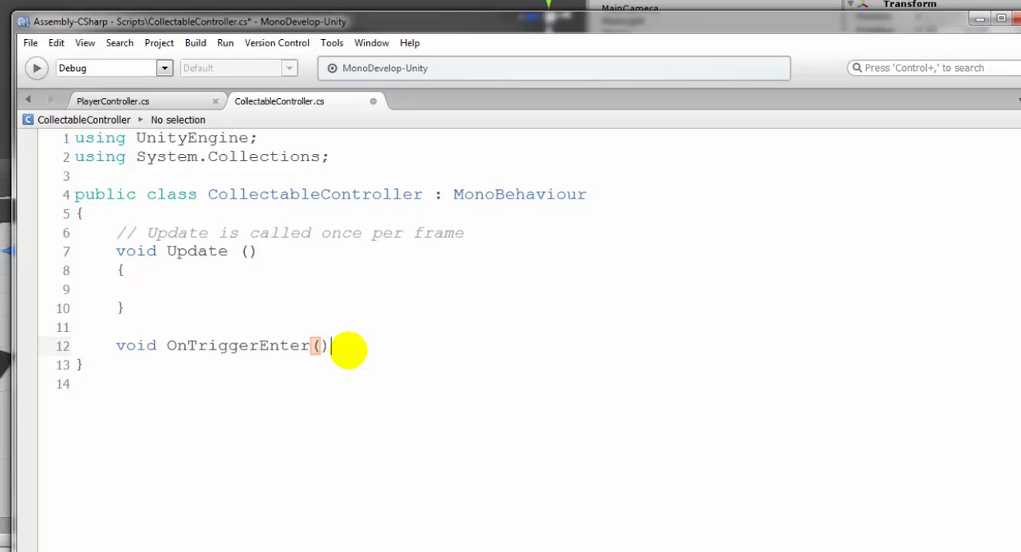
pyautogui.press('Left')
pyautogui.write('Collider')
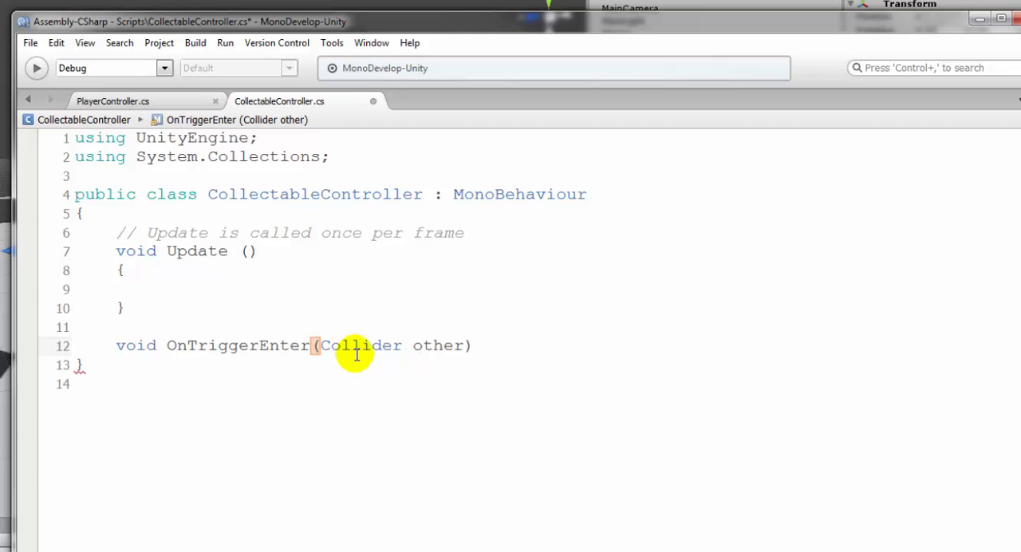
pyautogui.press('Return')
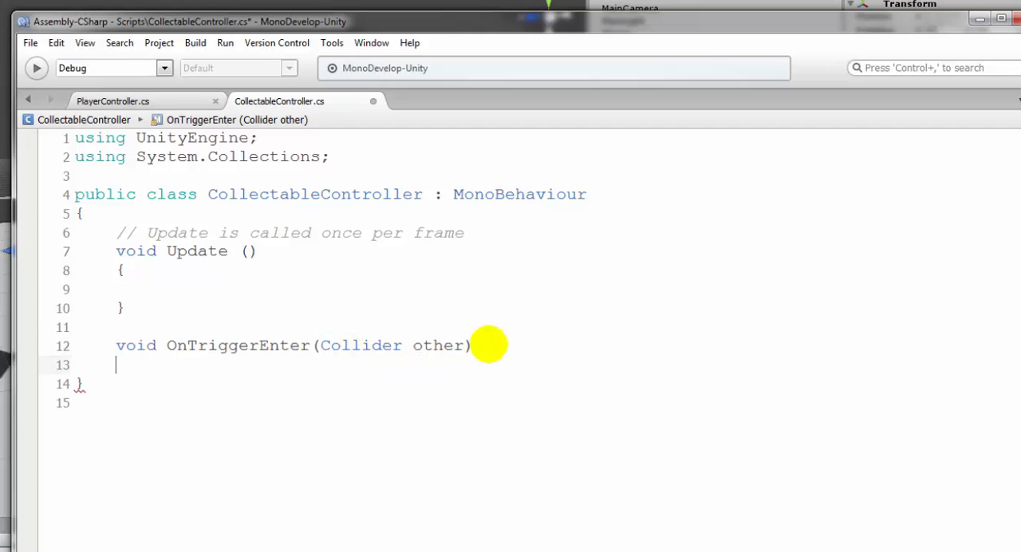
pyautogui.write('{')
pyautogui.press('Return')
pyautogui.press('Return')
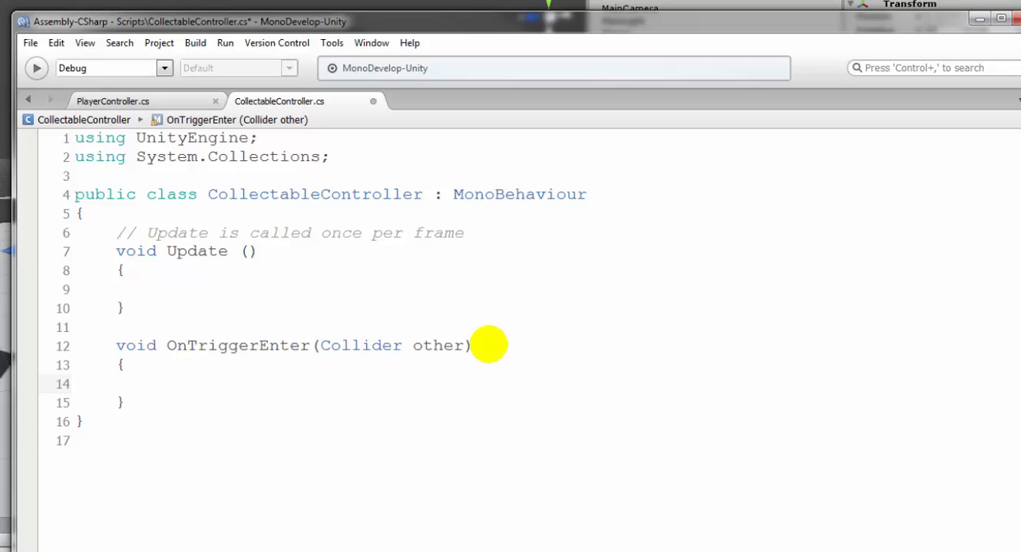
# Write a Destroy () call inside the OnTriggerEnter body, ending the line with a semicolon
pyautogui.write('Destory')
pyautogui.press('BackSpace')
pyautogui.press('BackSpace')
pyautogui.press('BackSpace')
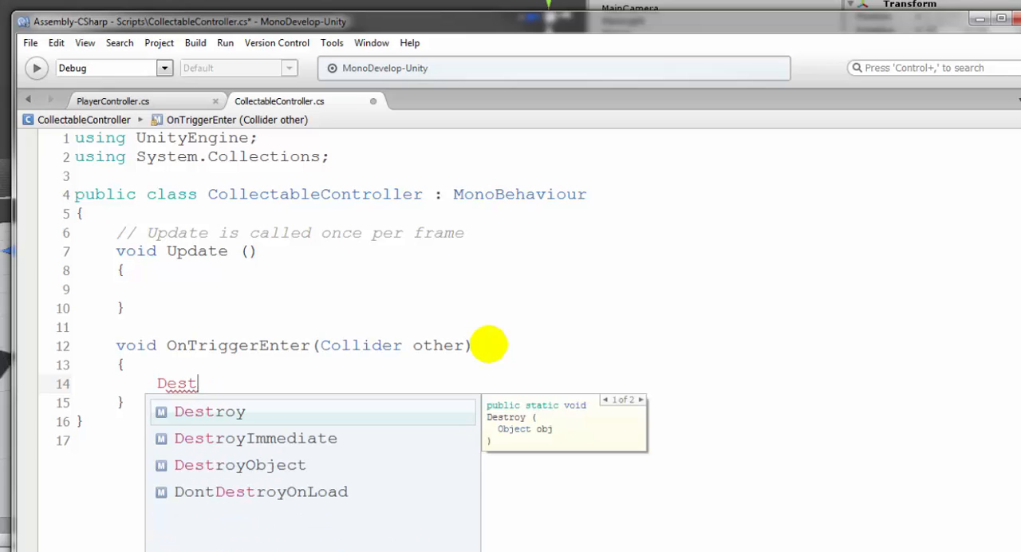
pyautogui.write('roy ()')
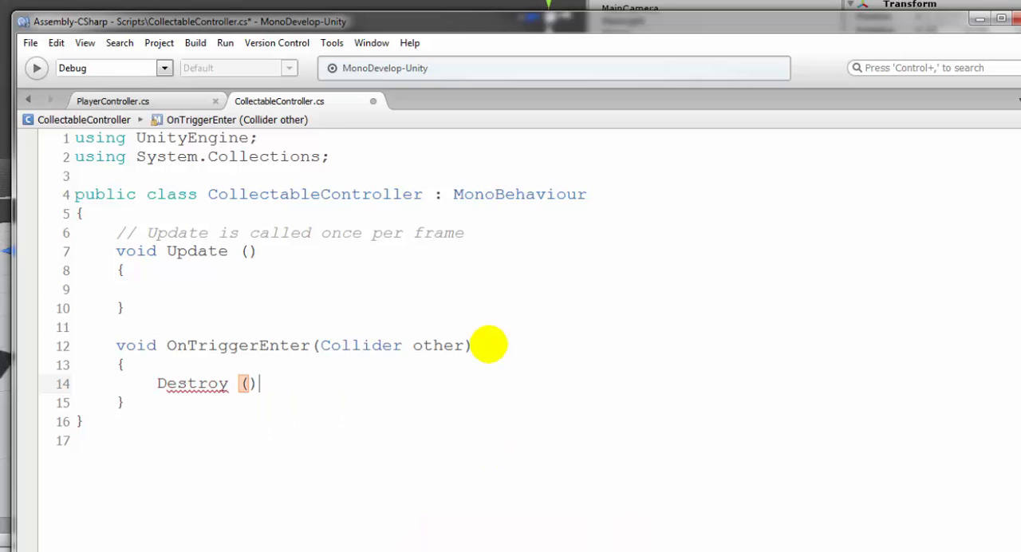
pyautogui.press('Left')
pyautogui.press('Left')
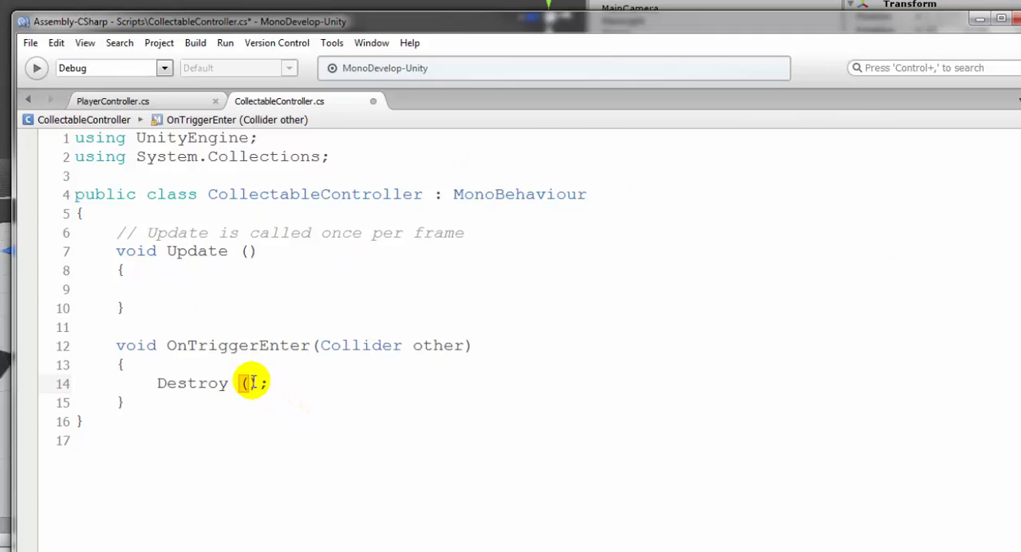
# Pass gameObject as the argument of the Destroy call in OnTriggerEnter
pyautogui.write('me')
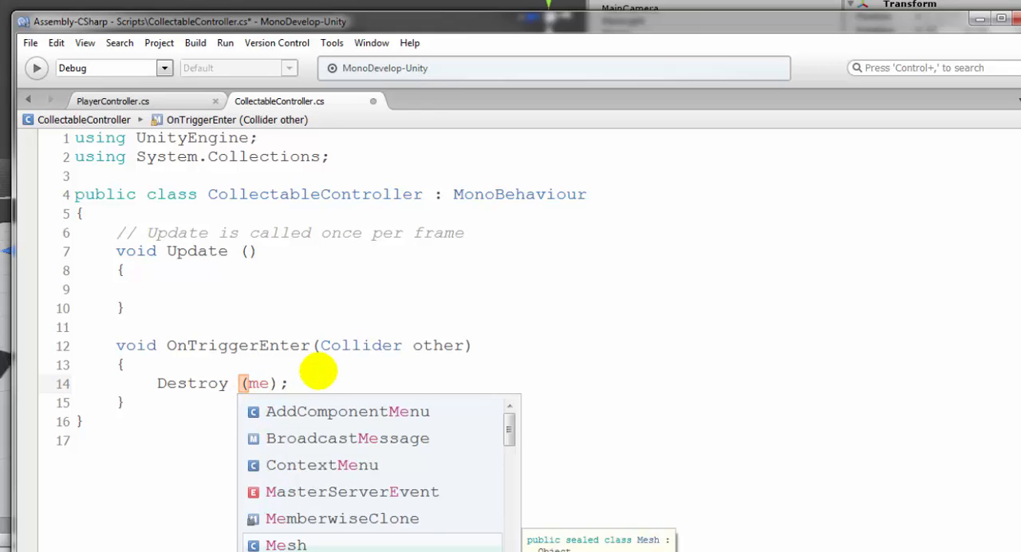
pyautogui.press('BackSpace')
pyautogui.press('BackSpace')
pyautogui.write('gameObject')
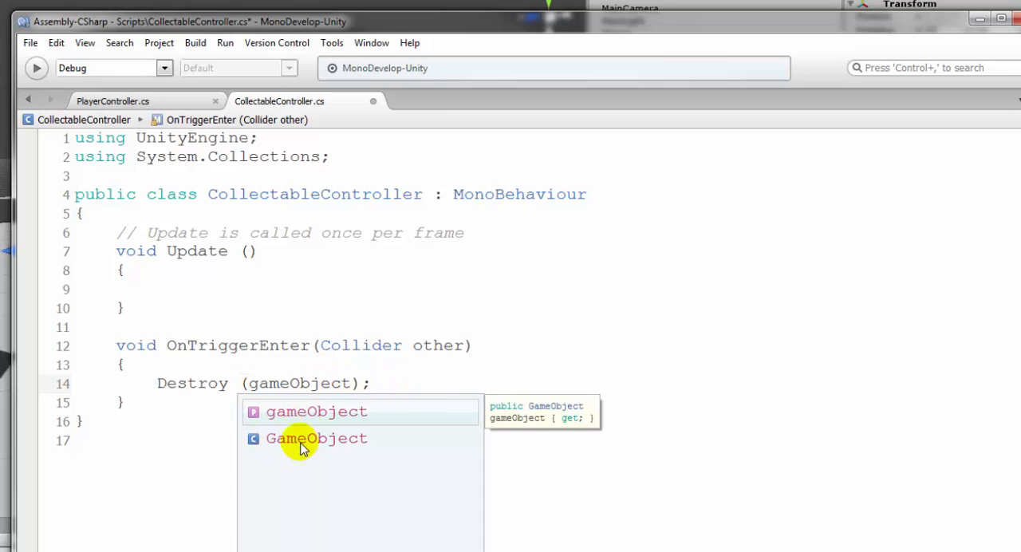
pyautogui.click(430, 370)
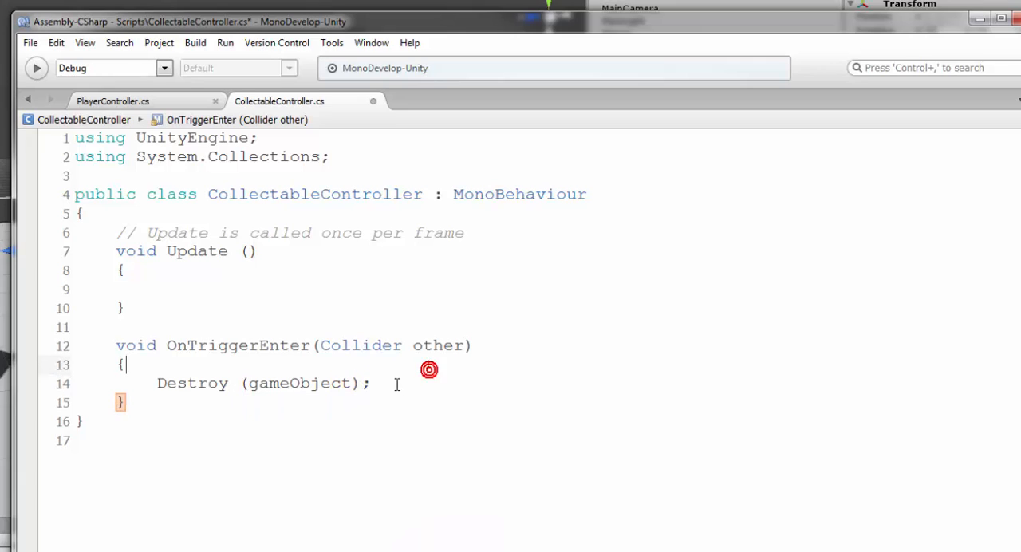
pyautogui.moveTo(249, 383); pyautogui.dragTo(354, 384)
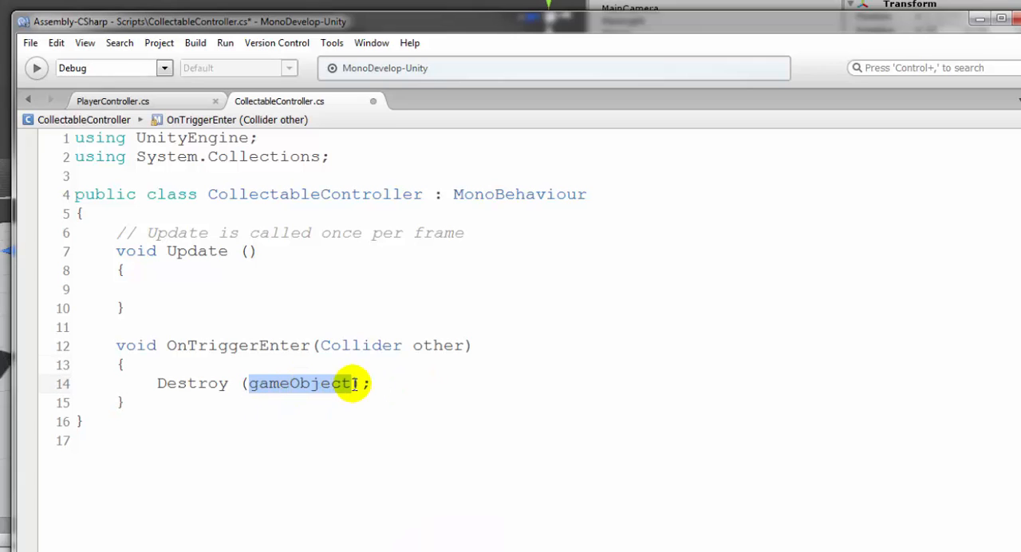
# Review the OnTriggerEnter method, examining the Destroy call and its gameObject argument alongside the Collider parameter
pyautogui.click(420, 393)
pyautogui.moveTo(157, 383); pyautogui.dragTo(410, 381)
pyautogui.click(410, 381)
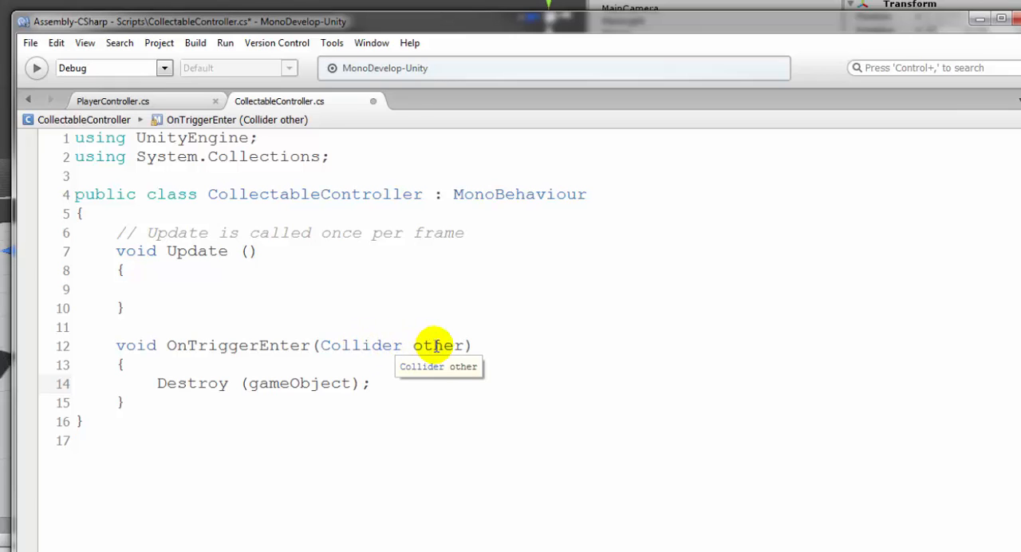
pyautogui.moveTo(158, 383); pyautogui.dragTo(362, 383)
pyautogui.click(315, 383)
pyautogui.click(252, 382)
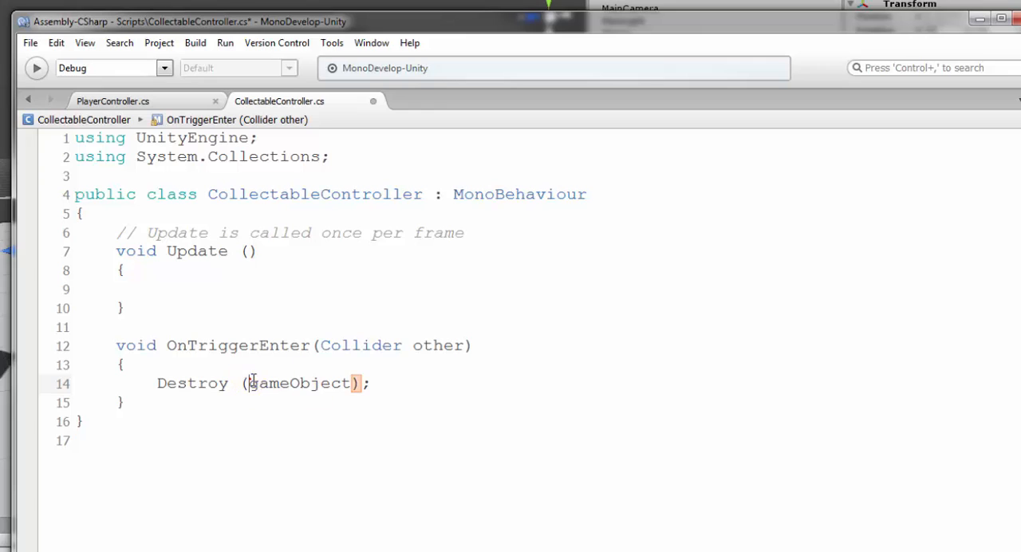
pyautogui.moveTo(252, 382); pyautogui.dragTo(341, 383)
pyautogui.click(345, 383)
pyautogui.click(252, 383)
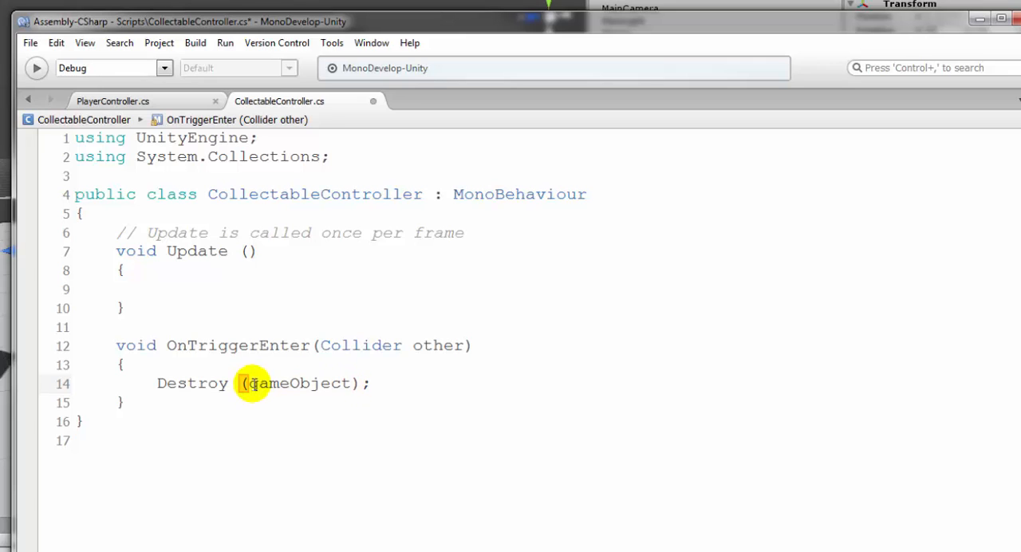
pyautogui.moveTo(249, 383); pyautogui.dragTo(352, 383)
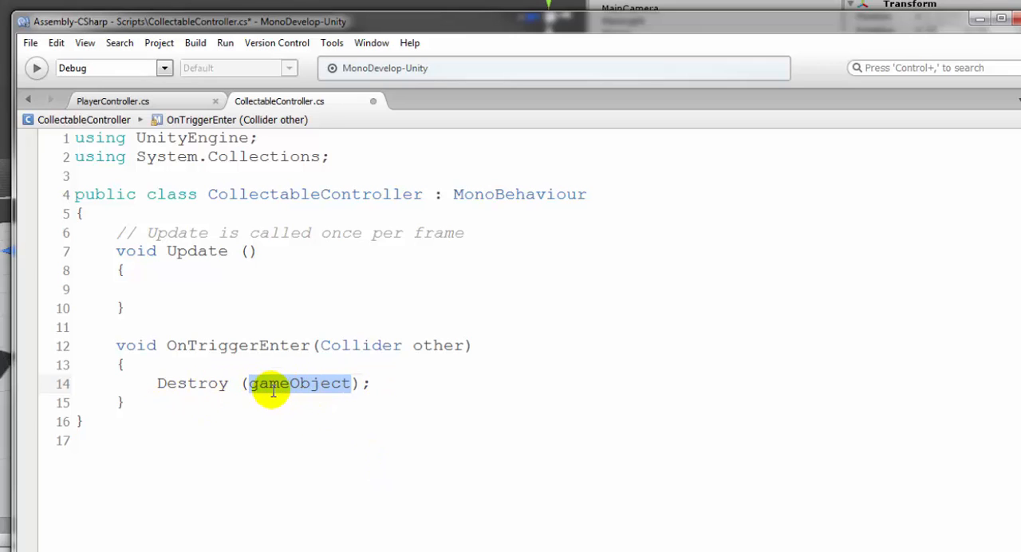
pyautogui.click(380, 386)
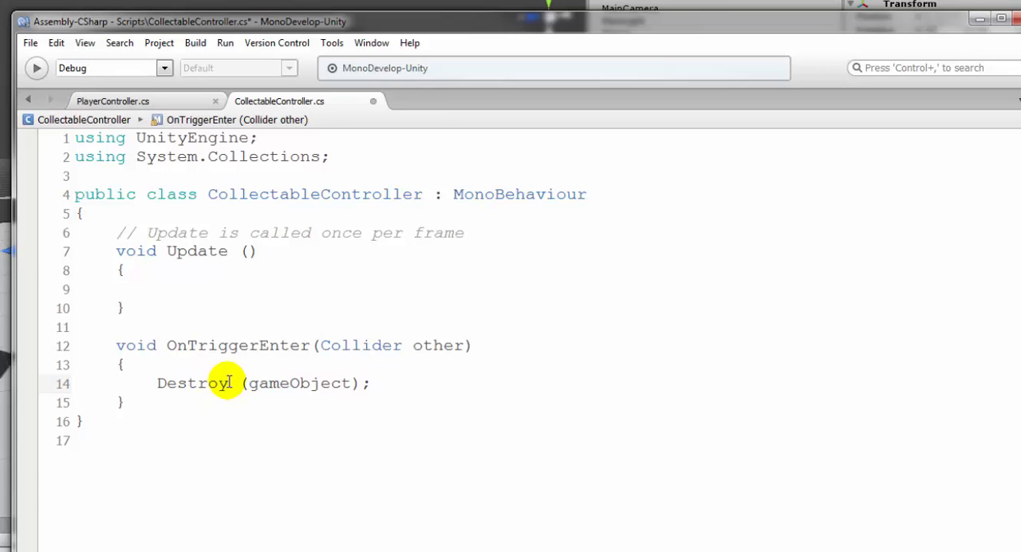
pyautogui.click(371, 384)
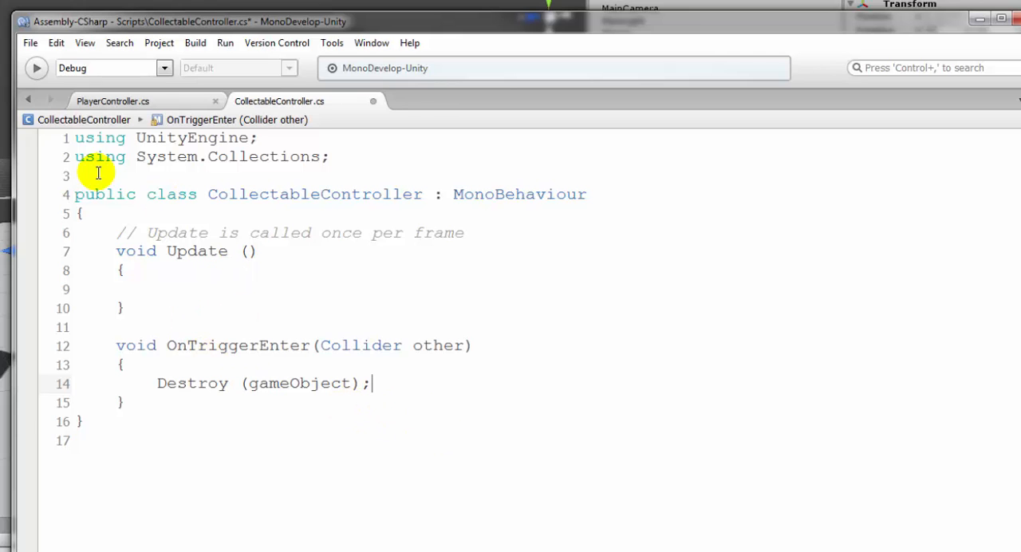
# Save the CollectableController script and play-test the RollerBall scene in Unity, rolling the ball into the collectable cube
pyautogui.hotkey('ctrl', 's')
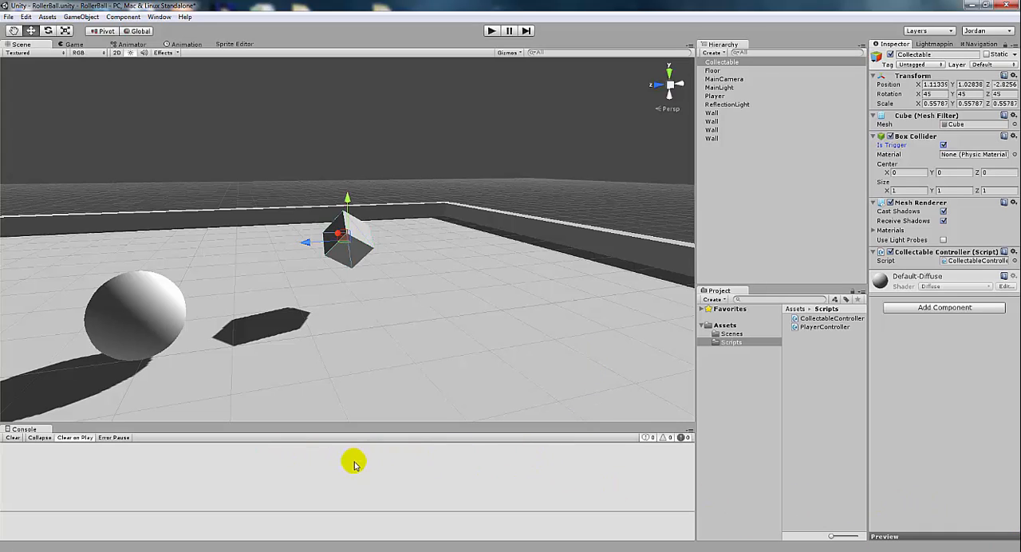
pyautogui.click(490, 31)
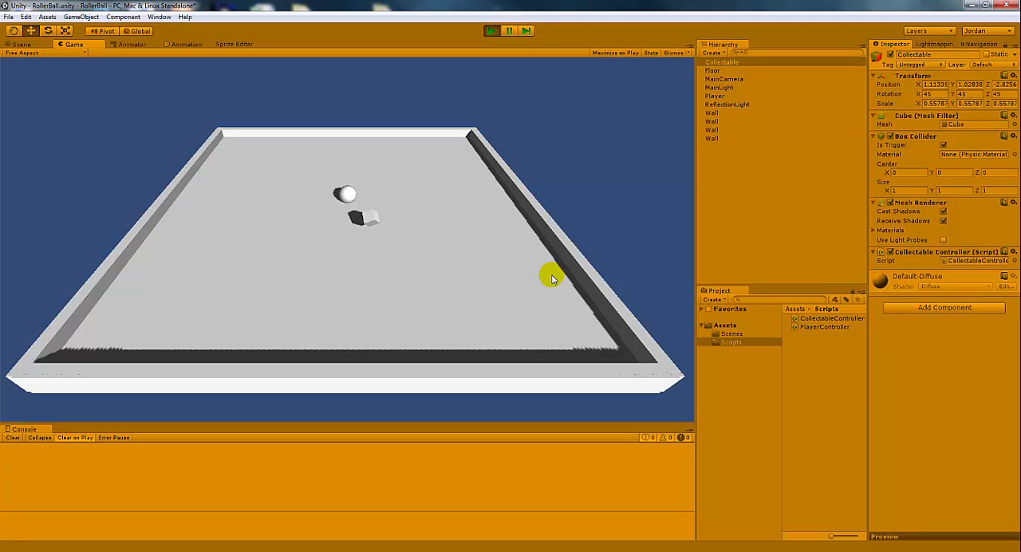
pyautogui.press('Right')
pyautogui.press('Left')
pyautogui.press('Left')
pyautogui.press('Up')
pyautogui.press('Right')
pyautogui.press('Right')
pyautogui.press('Left')
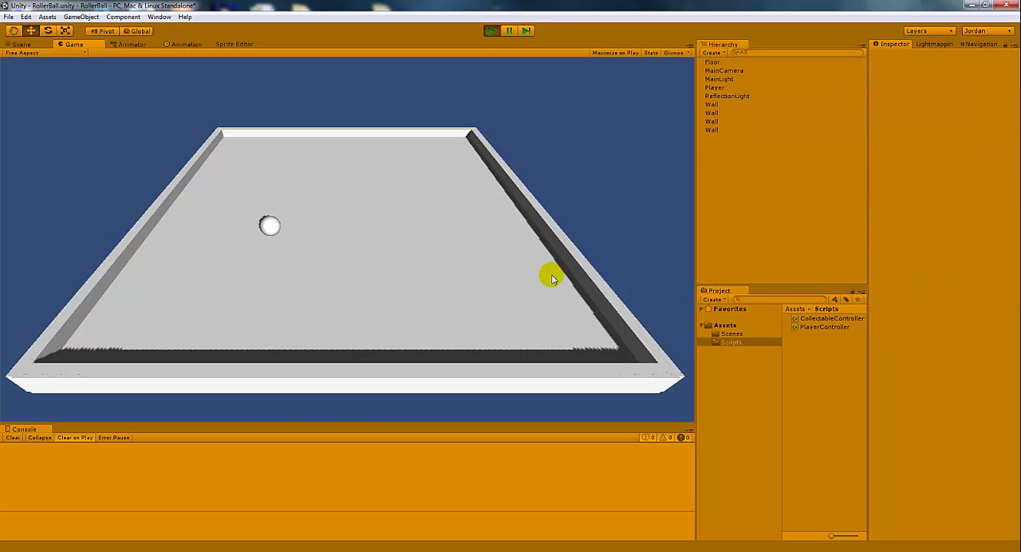
pyautogui.click(491, 30)
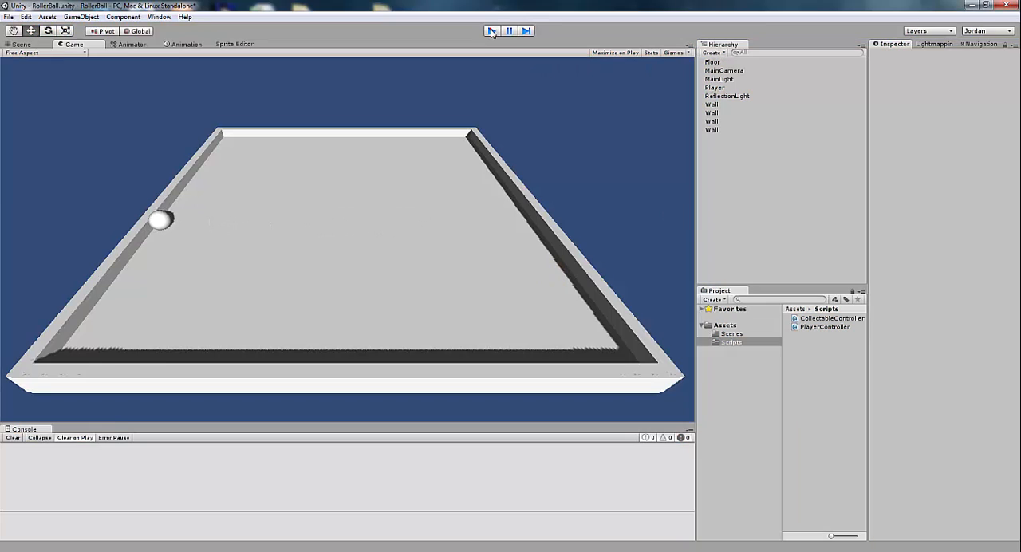
pyautogui.click(491, 31)
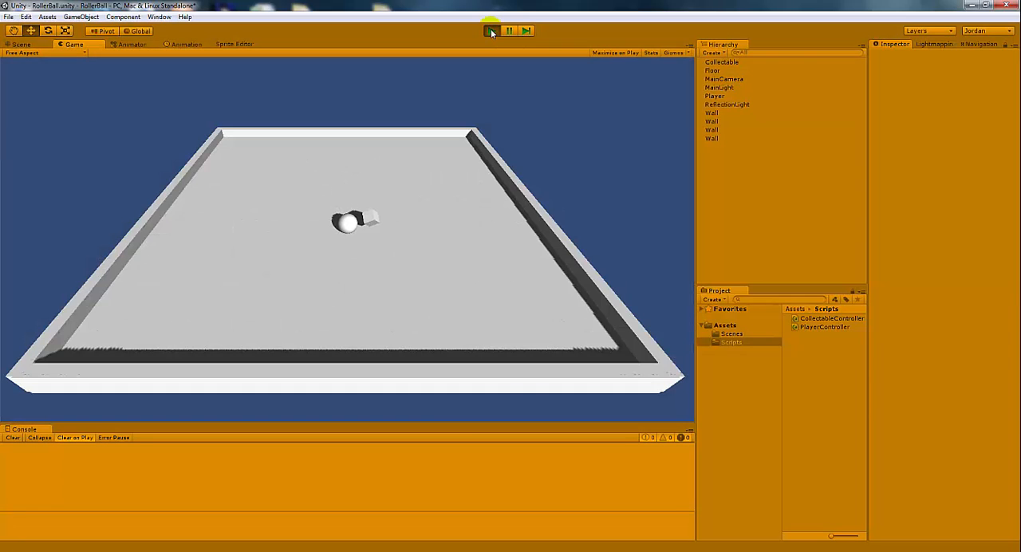
pyautogui.click(491, 31)
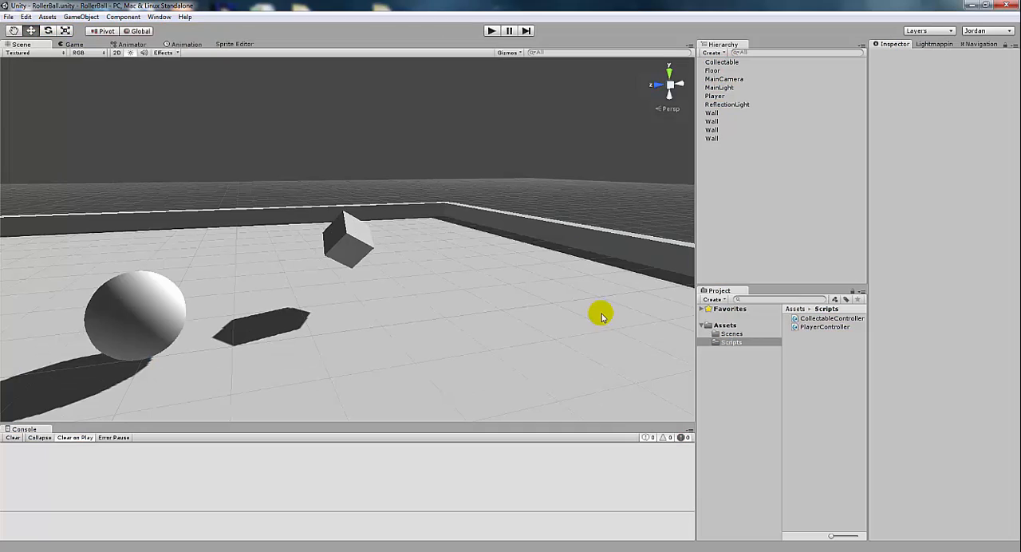
pyautogui.scroll(-5, 547, 281)
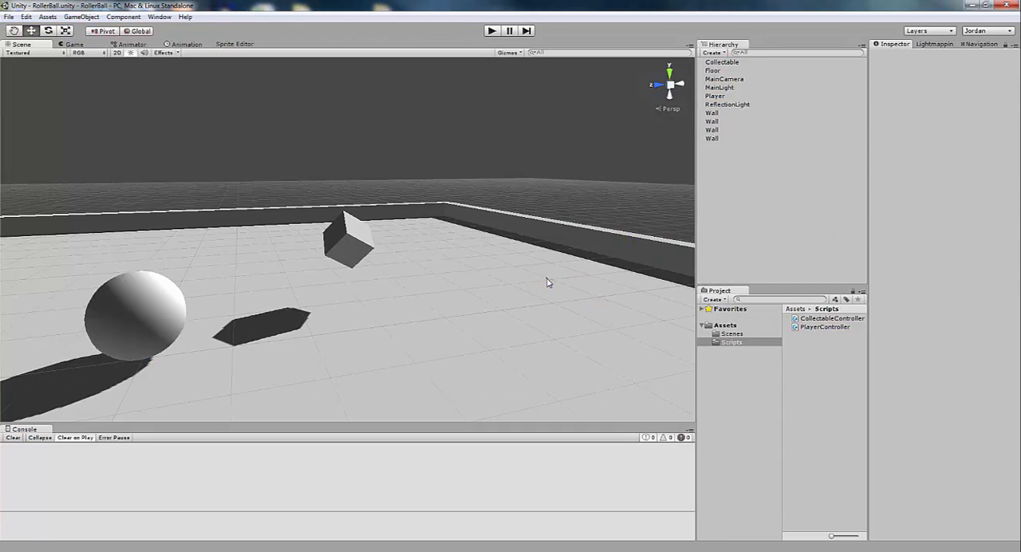
pyautogui.click(547, 280)
pyautogui.scroll(-4, 547, 281)
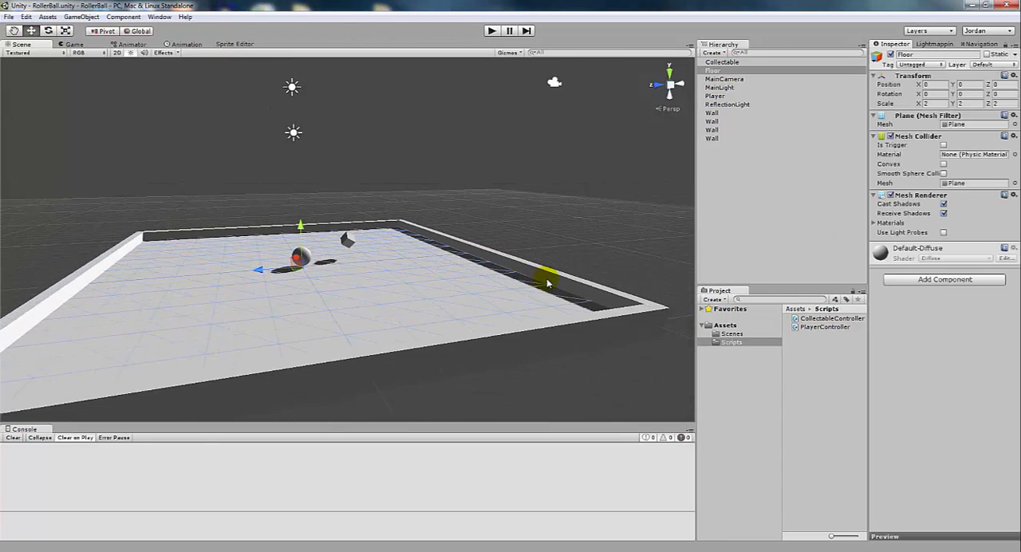
pyautogui.keyDown('alt'); pyautogui.moveTo(586, 276); pyautogui.dragTo(555, 284); pyautogui.keyUp('alt')
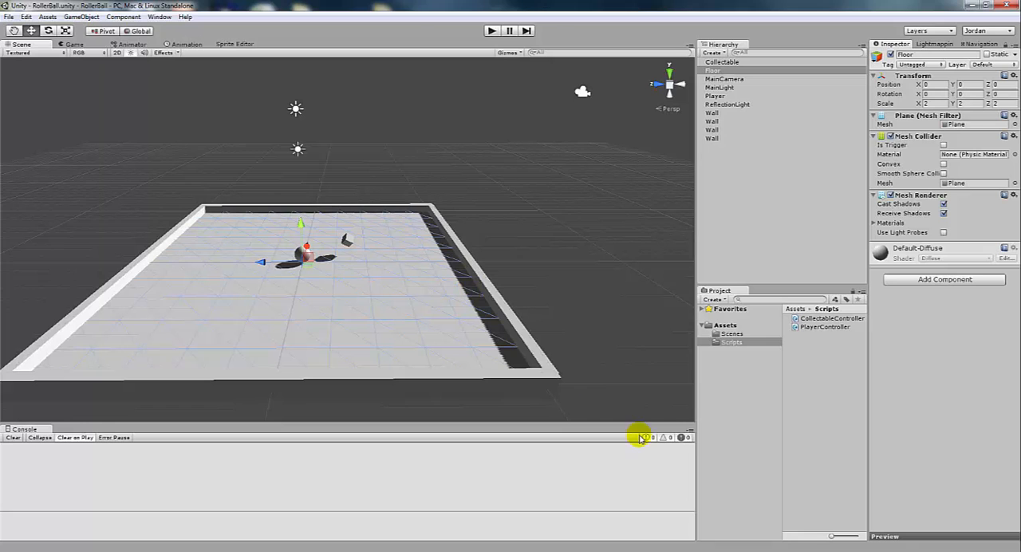
# Return to the CollectableController script in MonoDevelop and indent the empty line inside the Update body
pyautogui.click(670, 551)
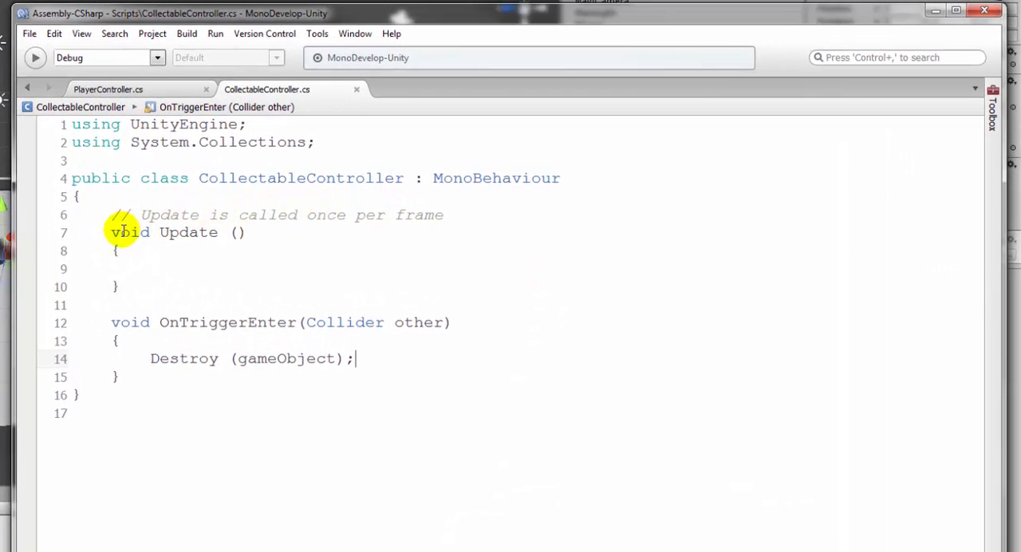
pyautogui.moveTo(111, 232); pyautogui.dragTo(164, 286)
pyautogui.click(195, 265)
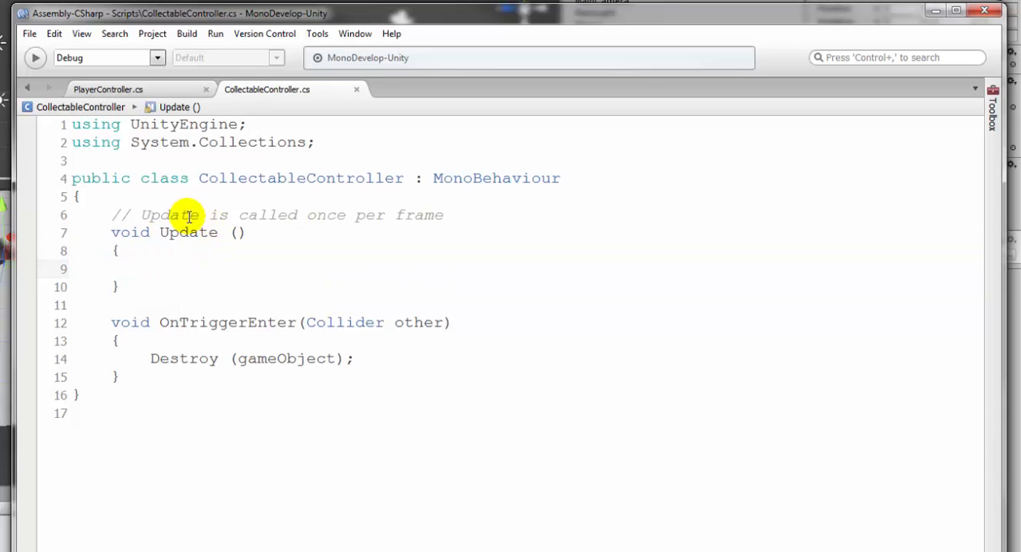
pyautogui.moveTo(142, 216); pyautogui.dragTo(455, 219)
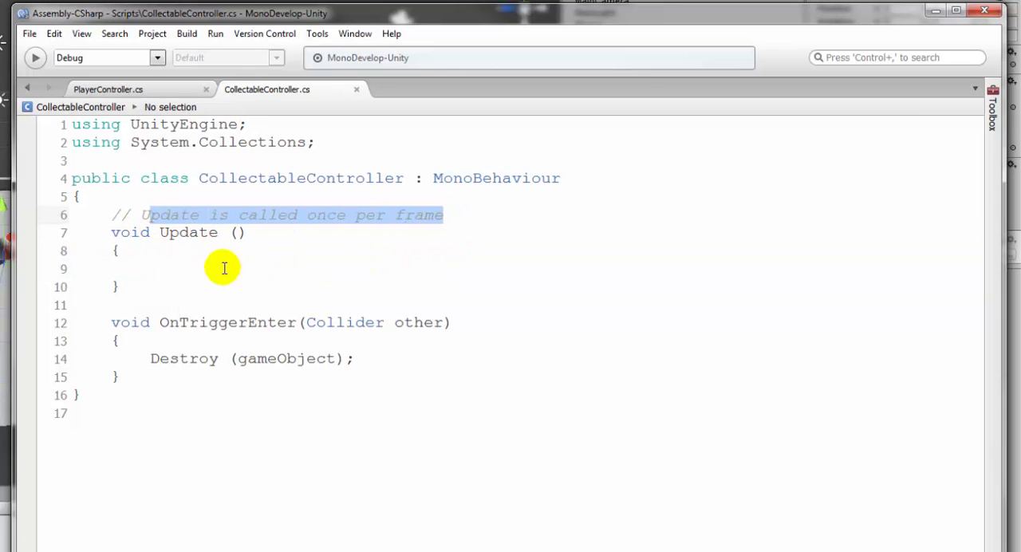
pyautogui.click(176, 268)
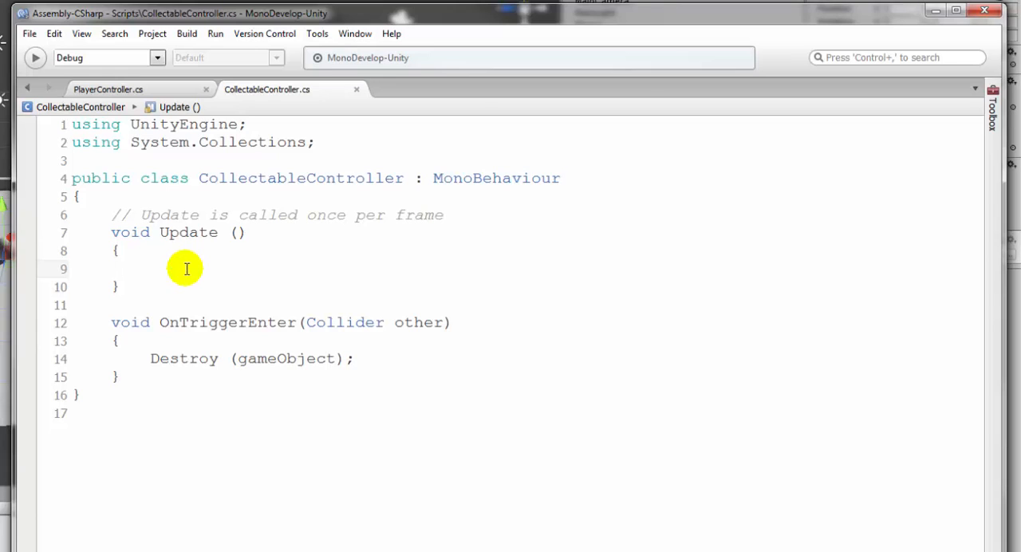
pyautogui.press('Tab')
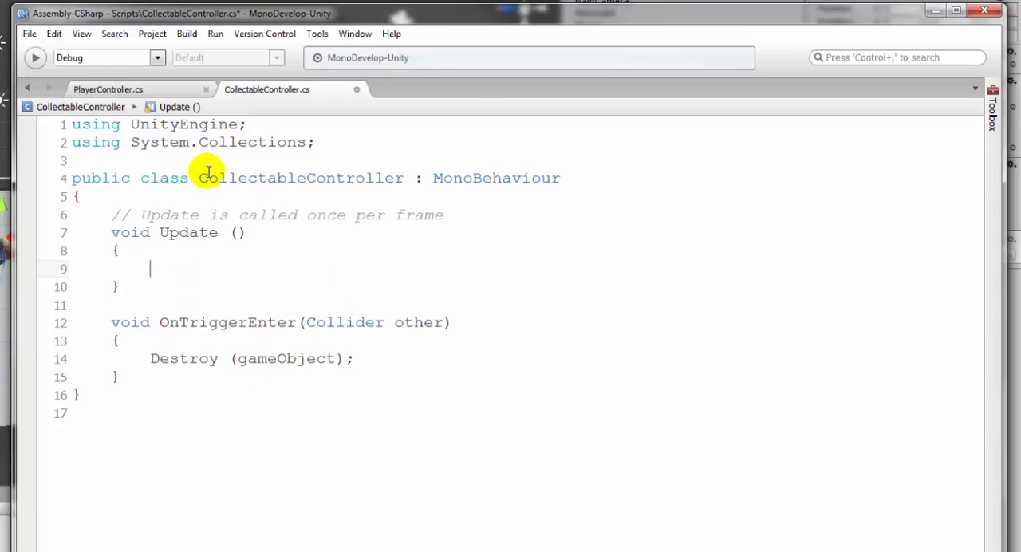
pyautogui.moveTo(197, 177); pyautogui.dragTo(405, 176)
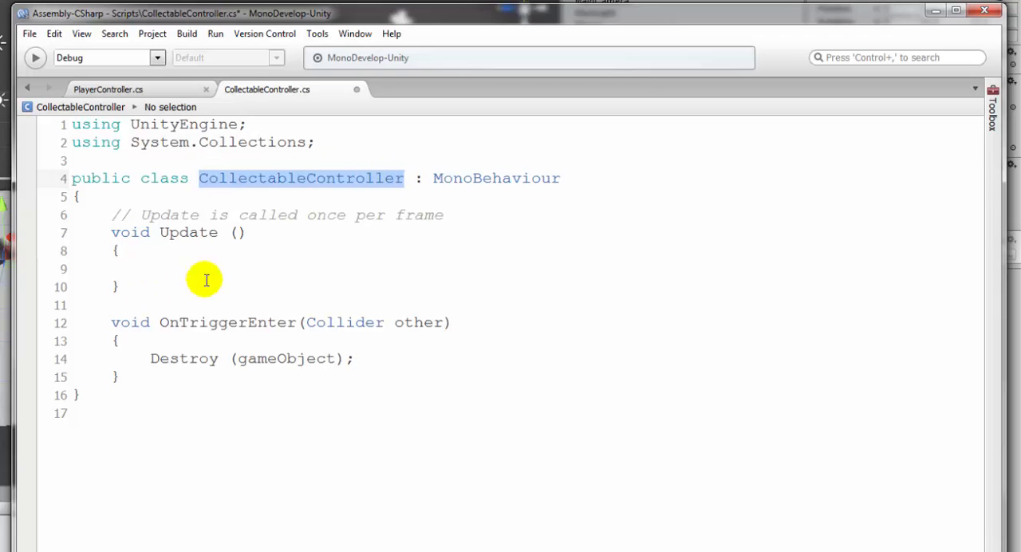
pyautogui.click(159, 268)
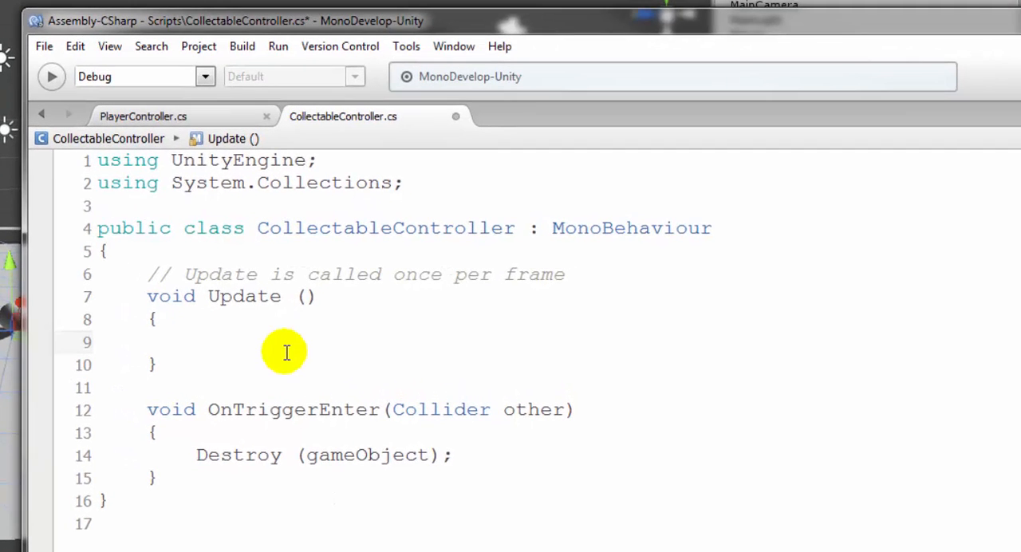
# Begin a transform.Rotate call in the Update body with a new Vector3 as its argument, using the x, y, z overload
pyautogui.write('transform')
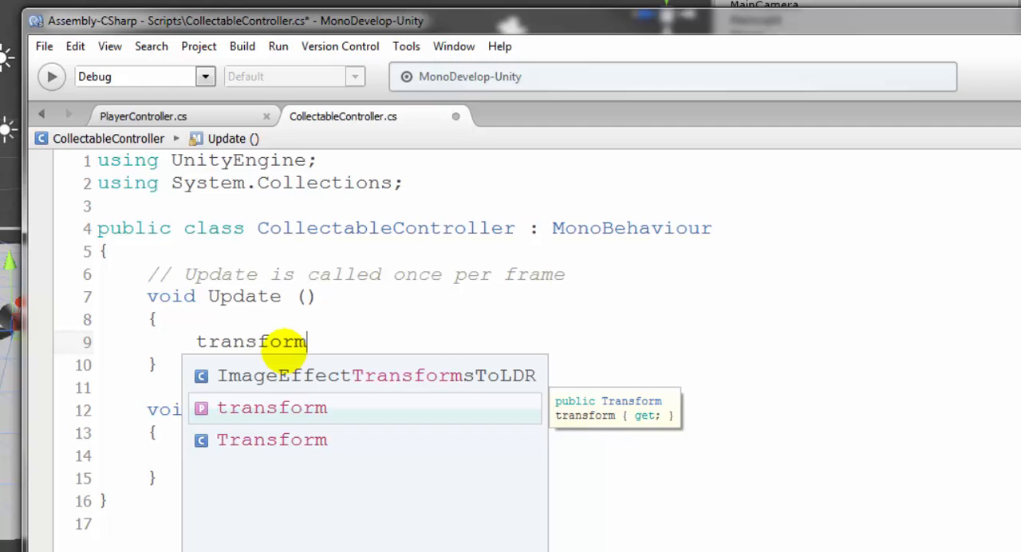
pyautogui.write('.Rot')
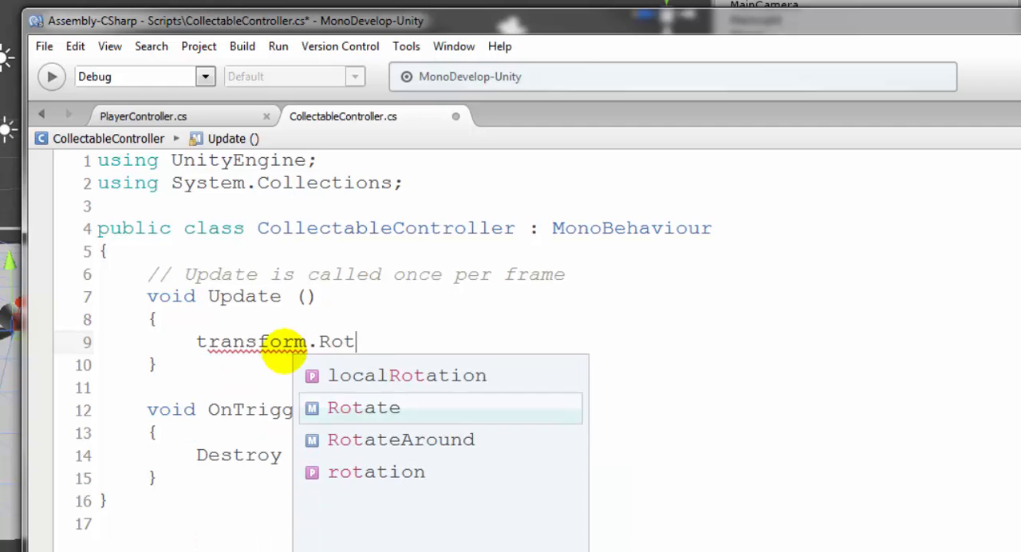
pyautogui.write('ate (')
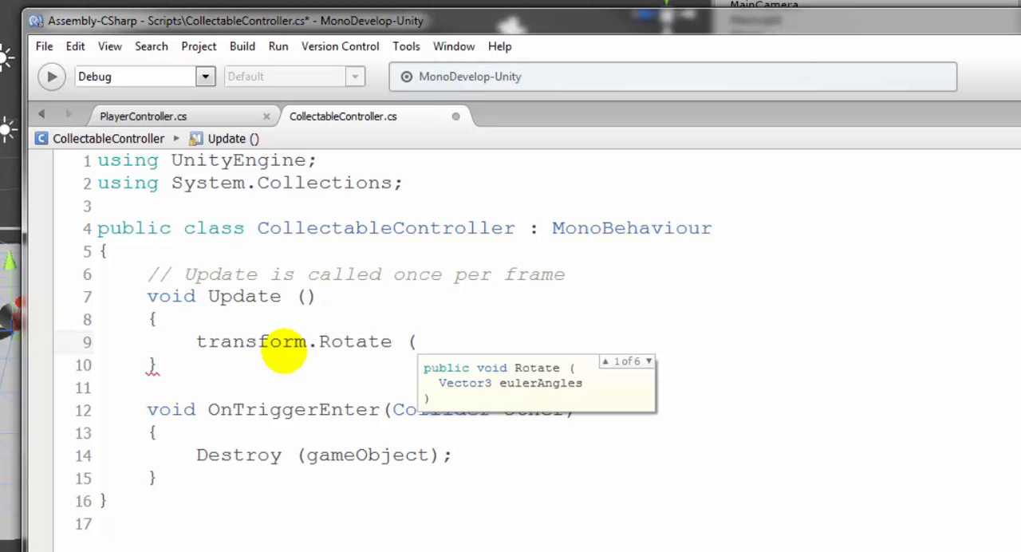
pyautogui.write('new ')
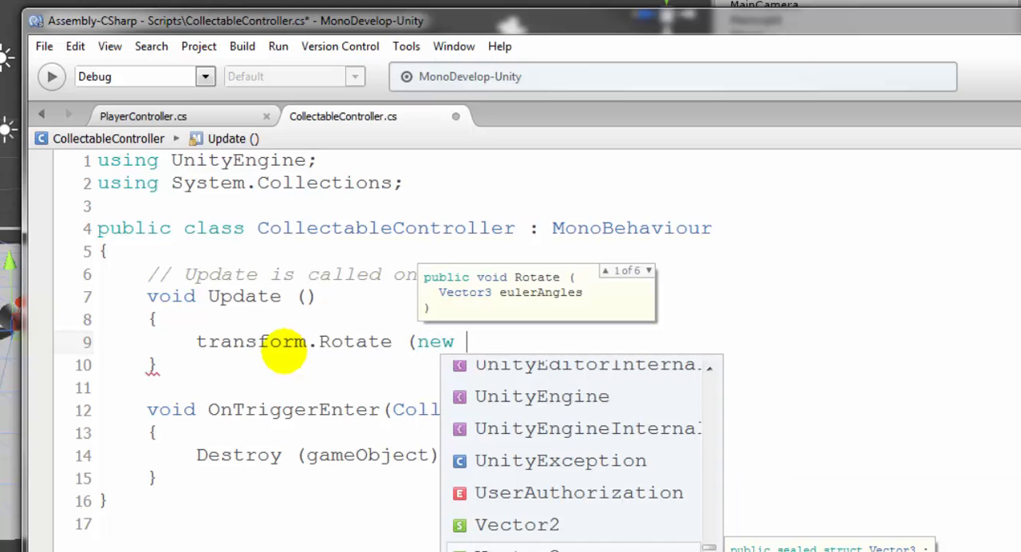
pyautogui.write('Vector3')
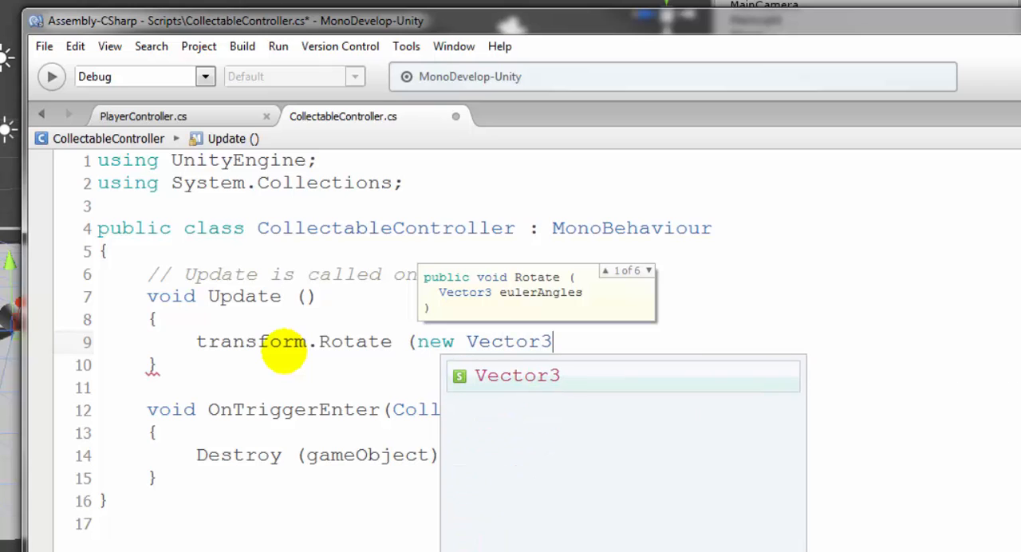
pyautogui.write('(')
pyautogui.press('Down')
pyautogui.press('Down')
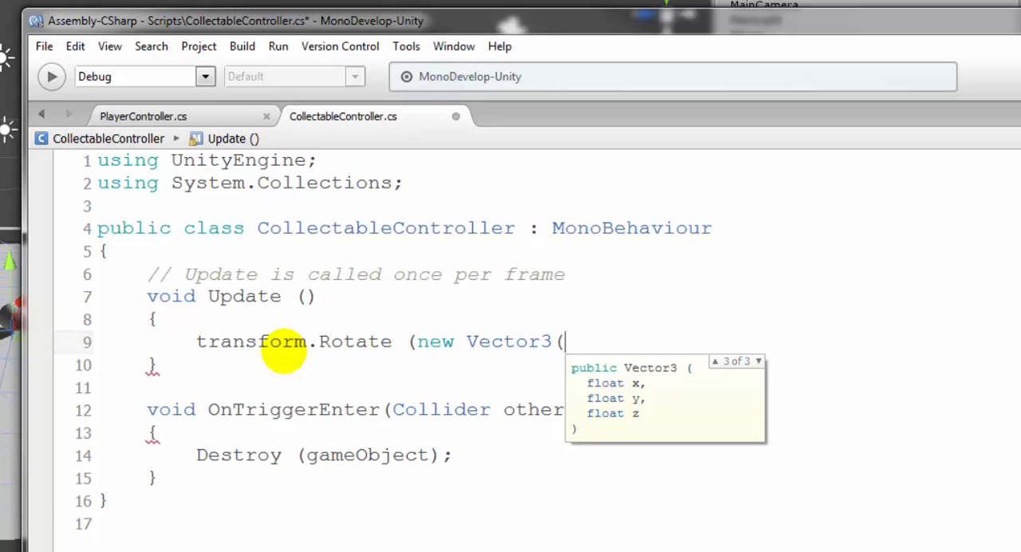
# Fill the Vector3 with 45f for x, y and z and close its parenthesis
pyautogui.write('45f')
pyautogui.press('BackSpace')
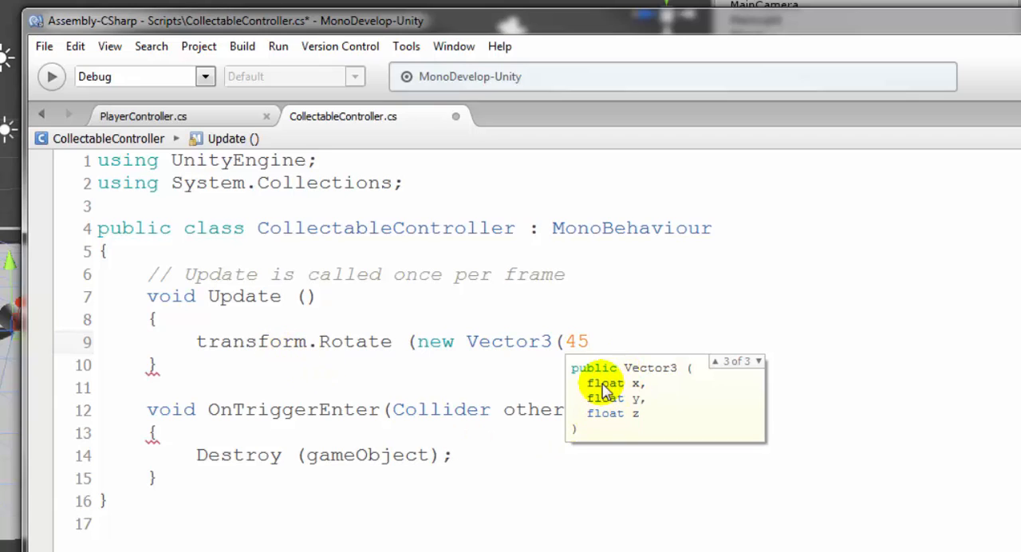
pyautogui.write('f')
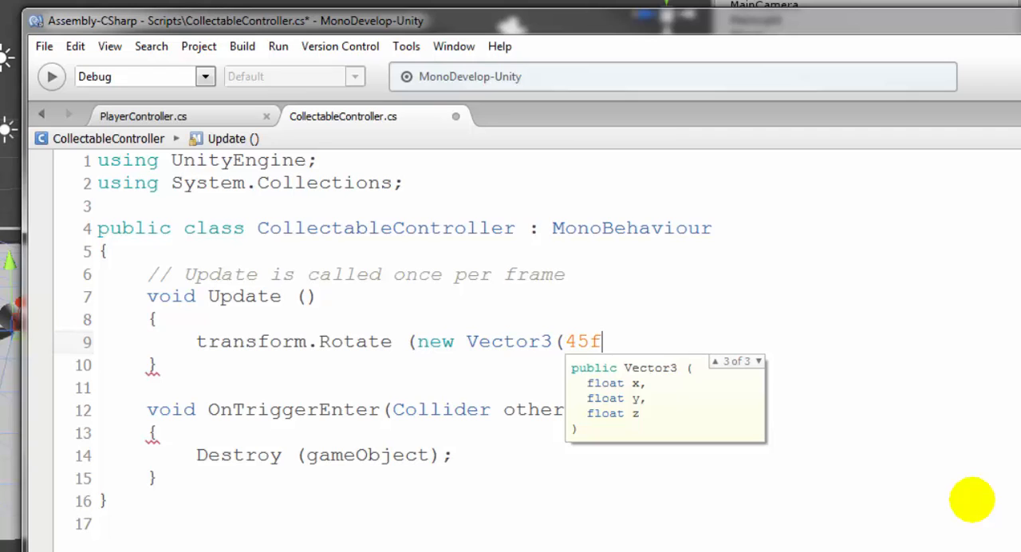
pyautogui.write(', 45f, ')
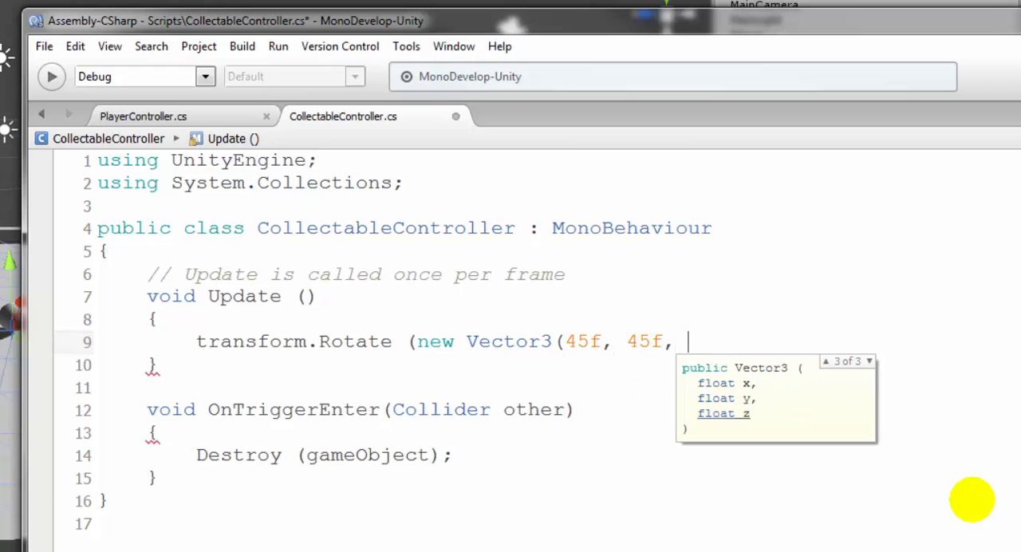
pyautogui.write('45f)')
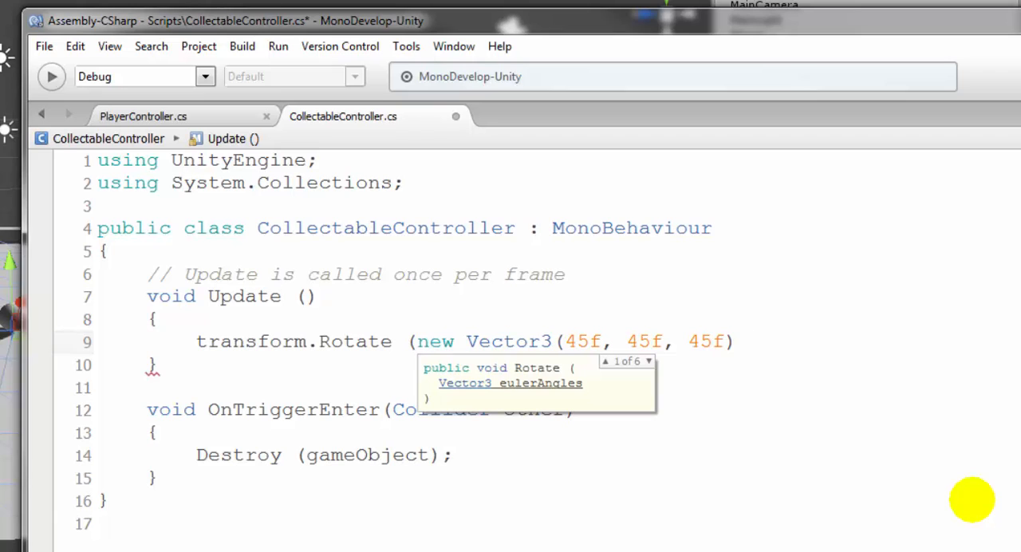
# Multiply the rotation vector by Time.deltaTime and close the Rotate call's parenthesis
pyautogui.write('* Time')
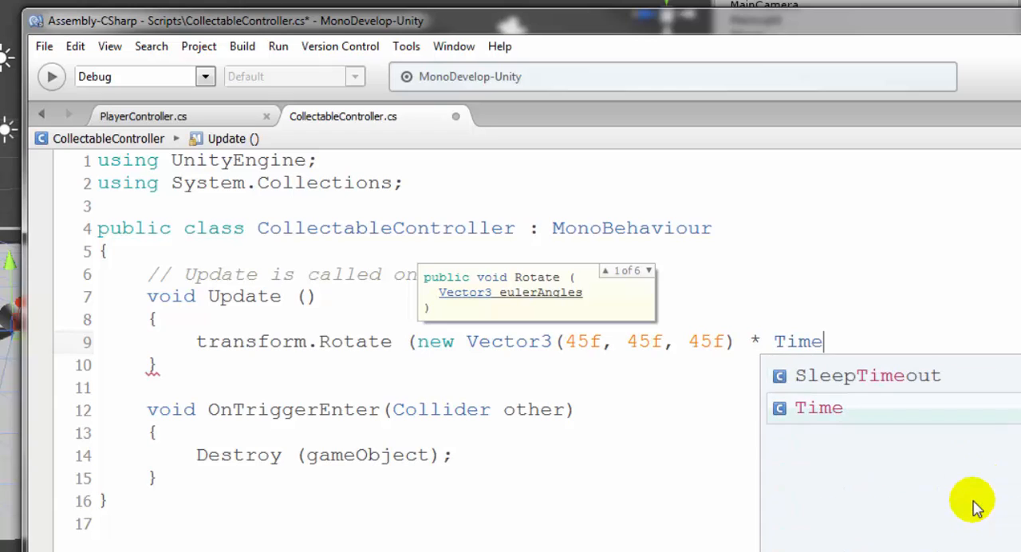
pyautogui.write('.dea')
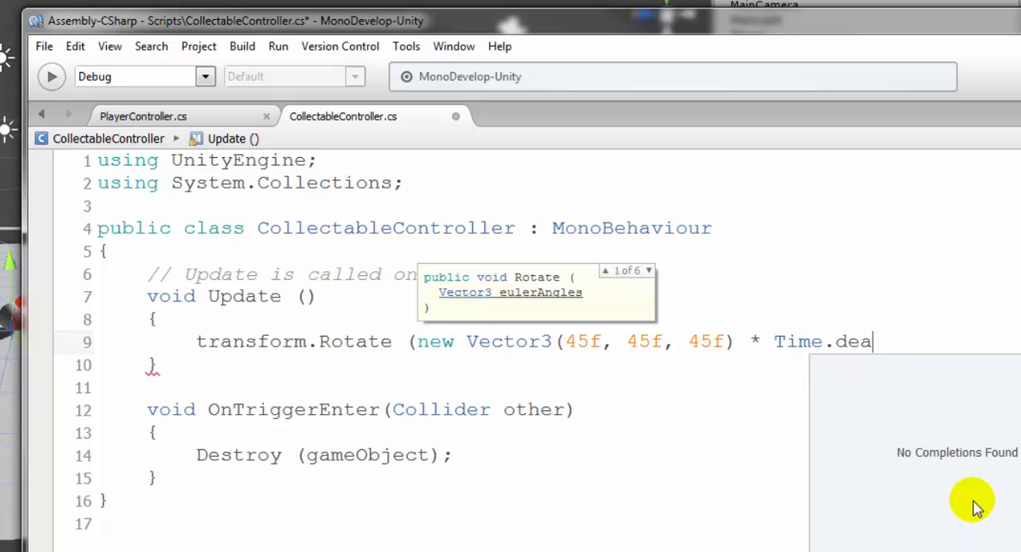
pyautogui.press('BackSpace')
pyautogui.write('ltaTime)')
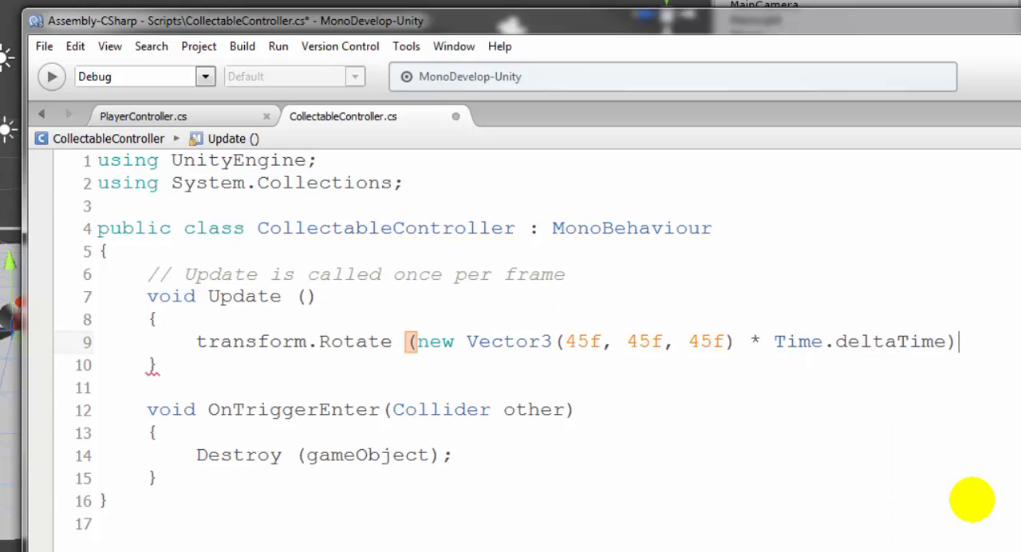
pyautogui.write(';')
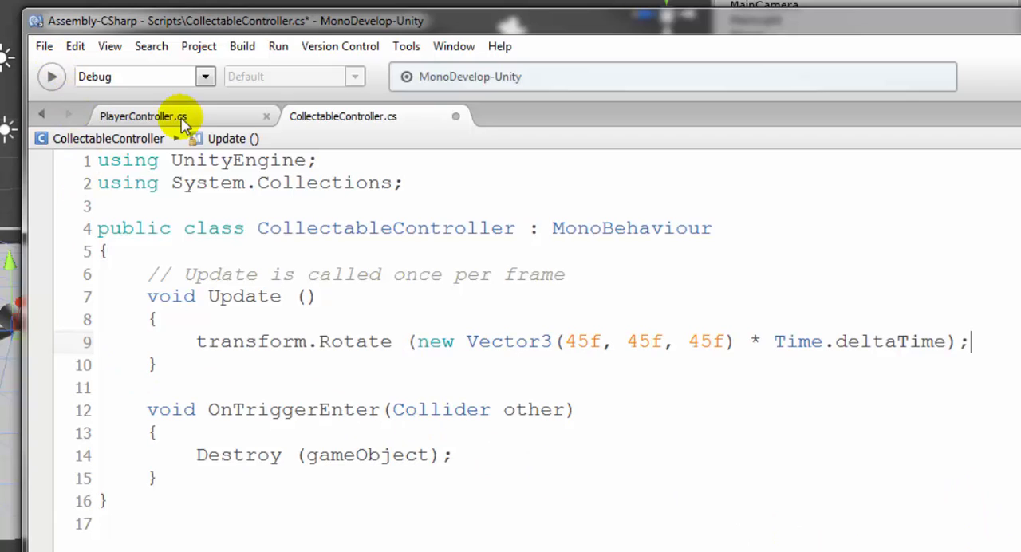
# End the transform.Rotate statement in the Update body with a semicolon and save the CollectableController script
pyautogui.hotkey('ctrl', 's')
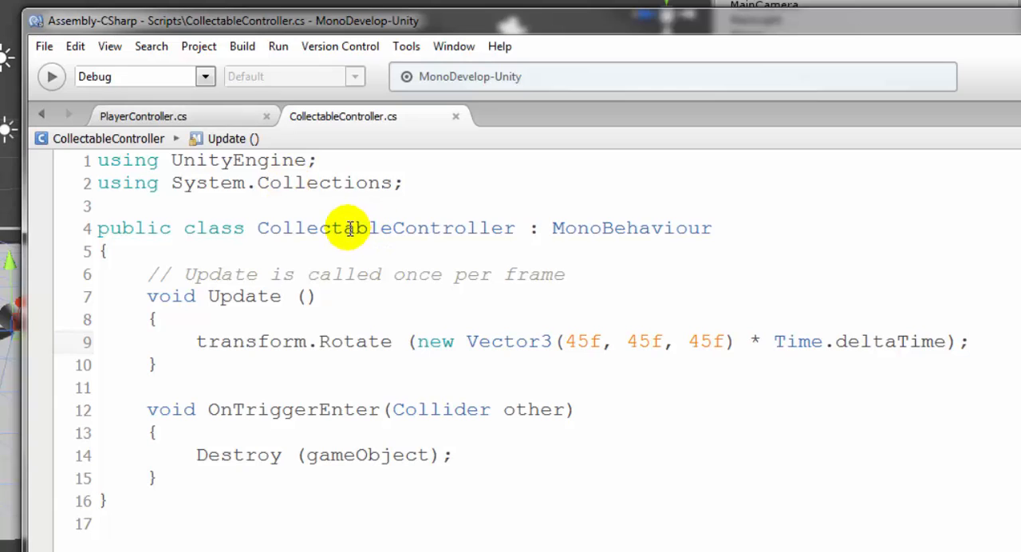
pyautogui.doubleClick(580, 342)
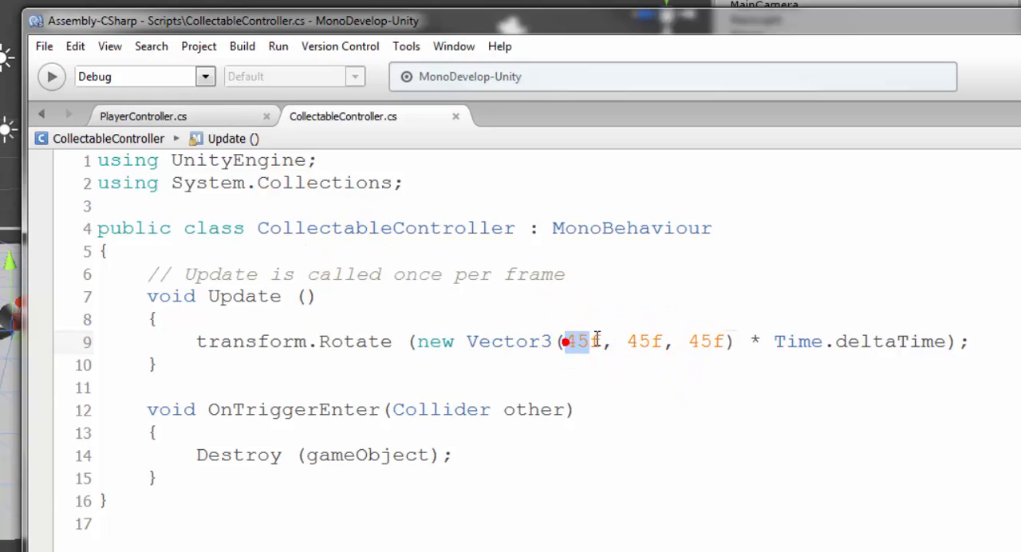
pyautogui.click(598, 376)
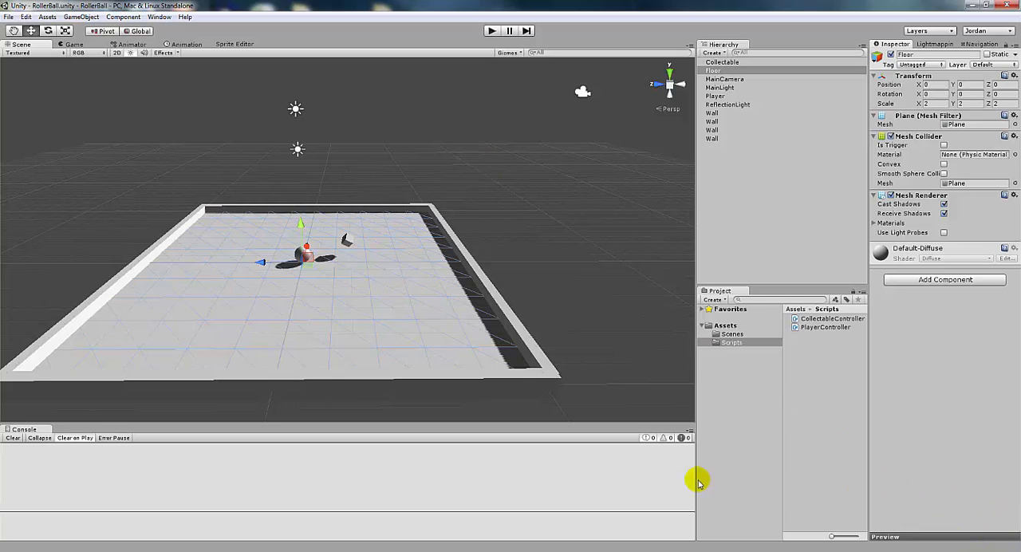
# Switch to Unity, play-test the rotating collectable by rolling the ball into it, and stop play mode
pyautogui.click(491, 30)
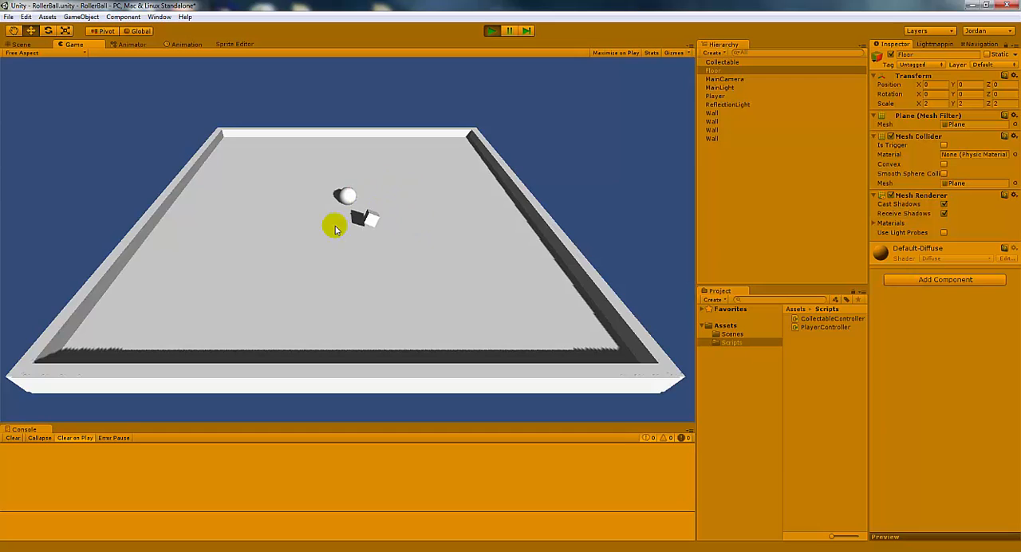
pyautogui.press('Left')
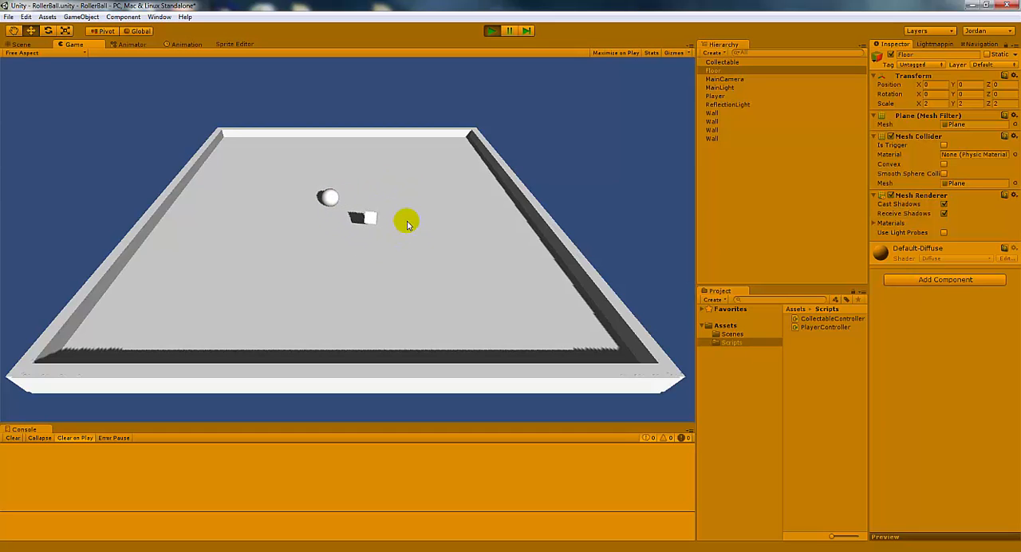
pyautogui.press('Up')
pyautogui.press('Right')
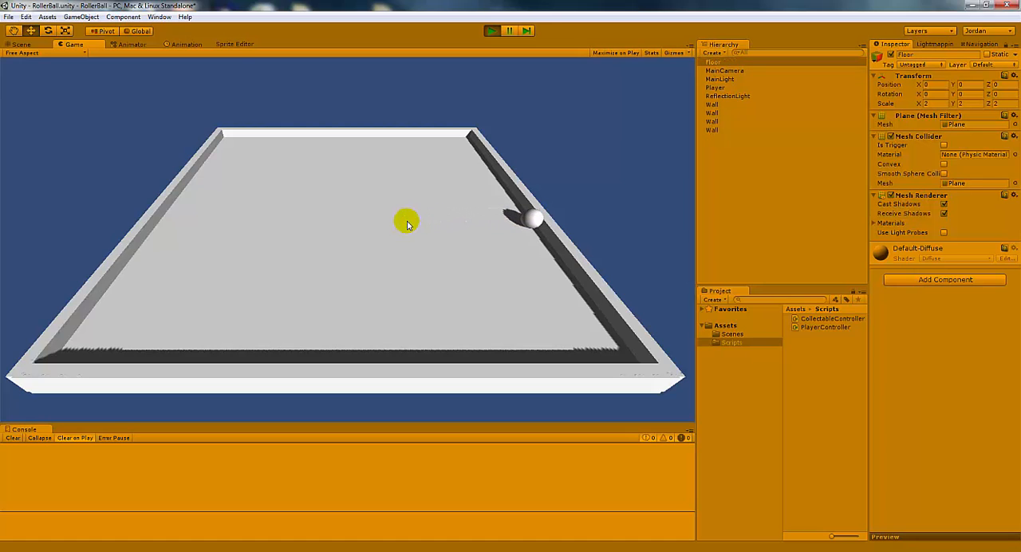
pyautogui.click(491, 31)
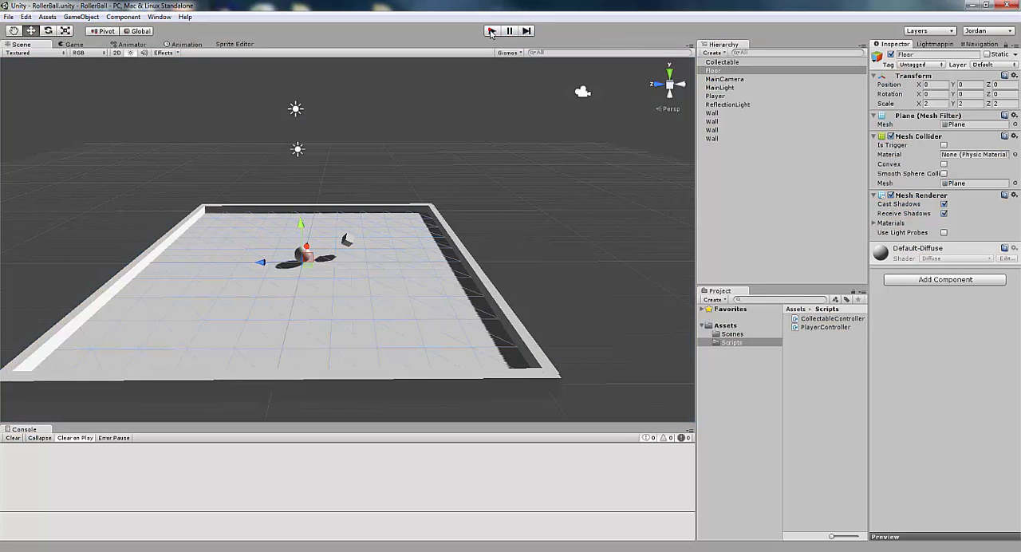
pyautogui.scroll(-2, 438, 351)
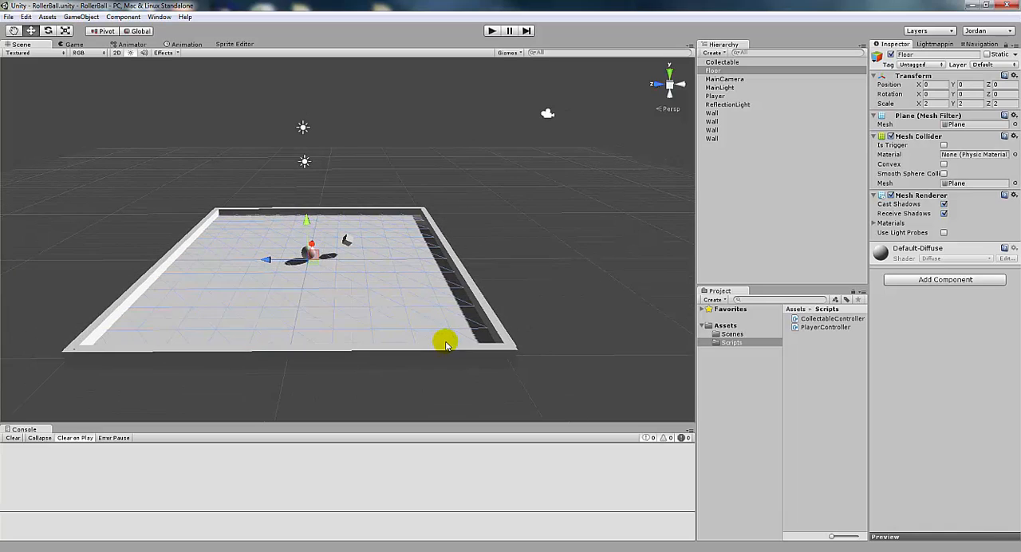
pyautogui.scroll(1, 410, 313)
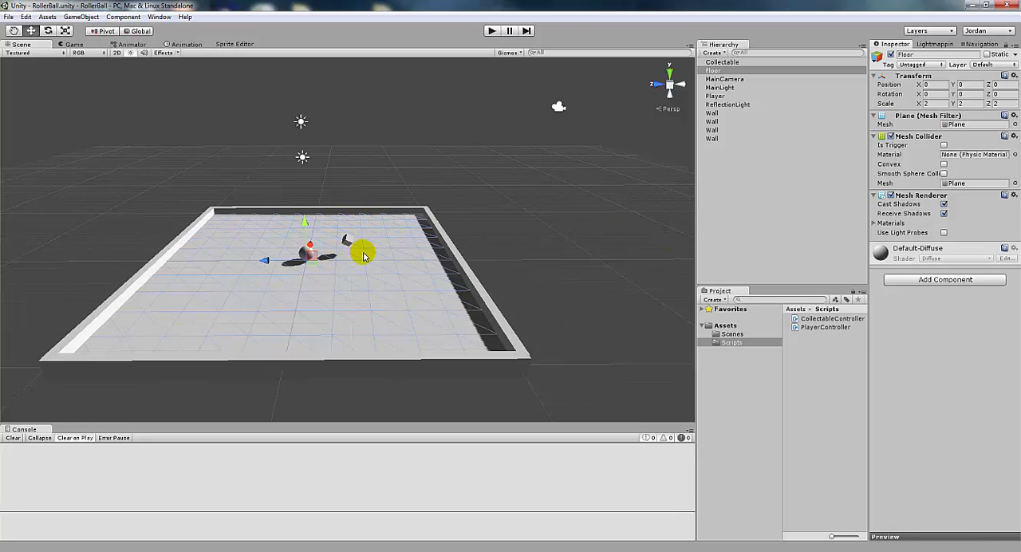
pyautogui.rightClick(728, 67)
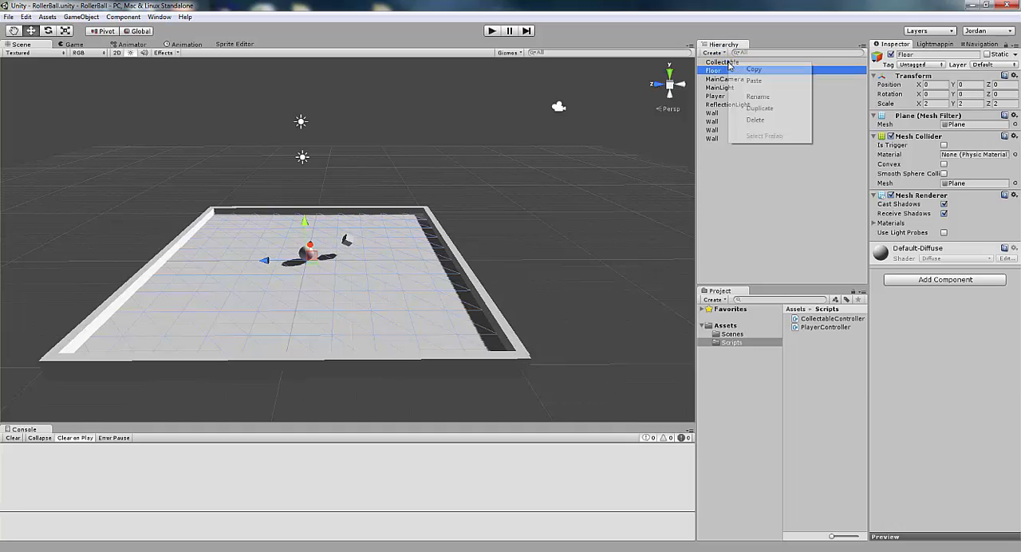
pyautogui.click(722, 64)
pyautogui.click(724, 63)
pyautogui.rightClick(727, 63)
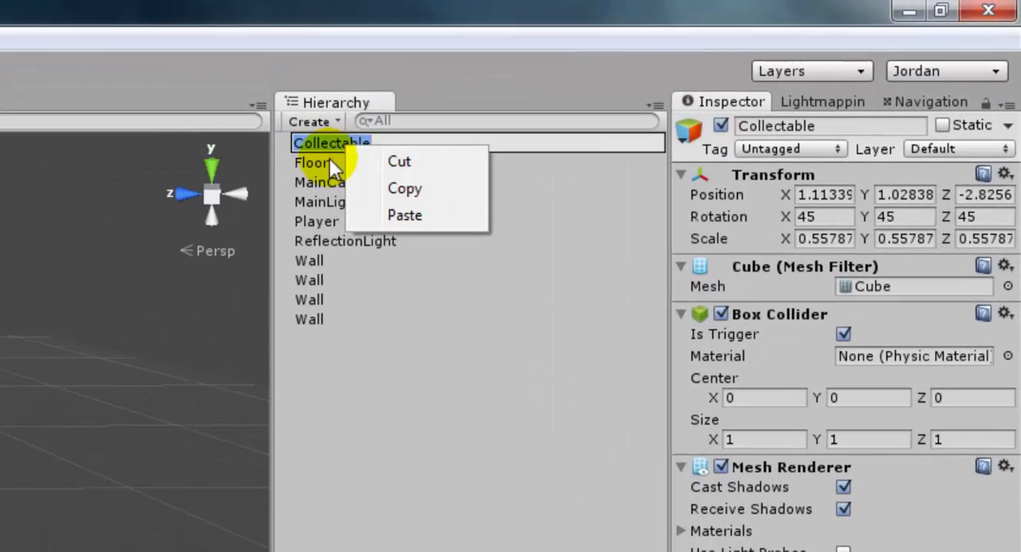
pyautogui.click(329, 159)
pyautogui.click(345, 144)
pyautogui.rightClick(345, 144)
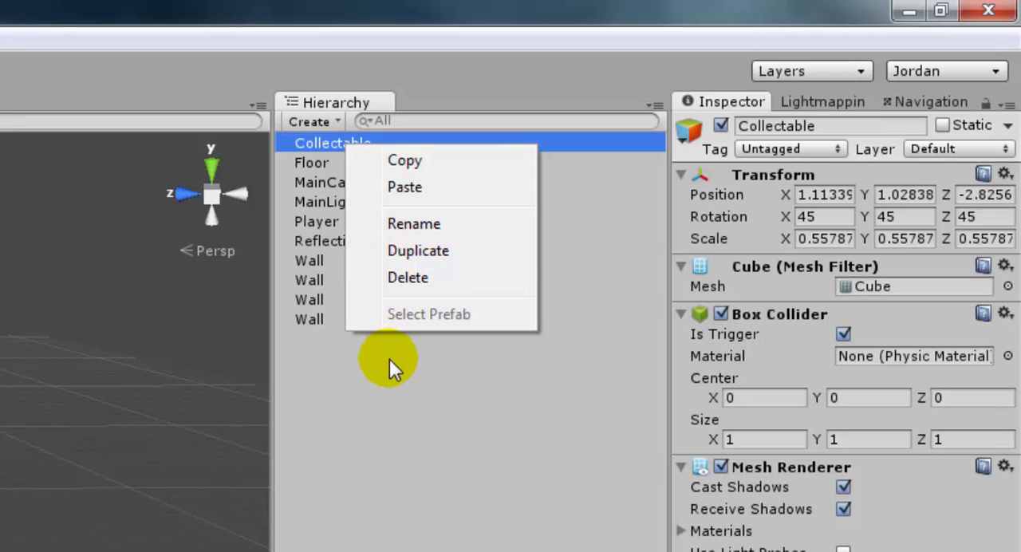
pyautogui.click(373, 409)
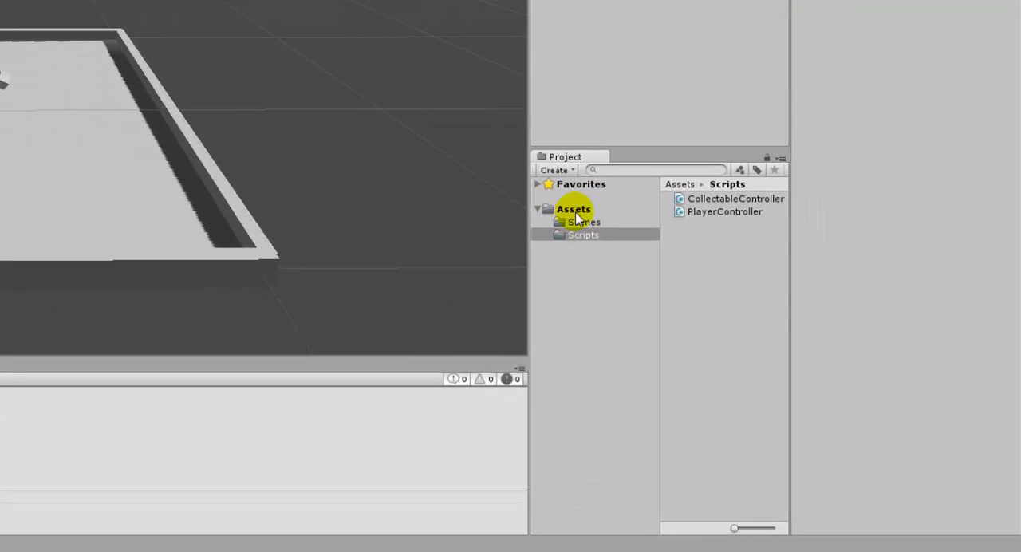
# Create a folder named PreFabs inside Assets and open it
pyautogui.rightClick(573, 214)
pyautogui.moveTo(606, 219)
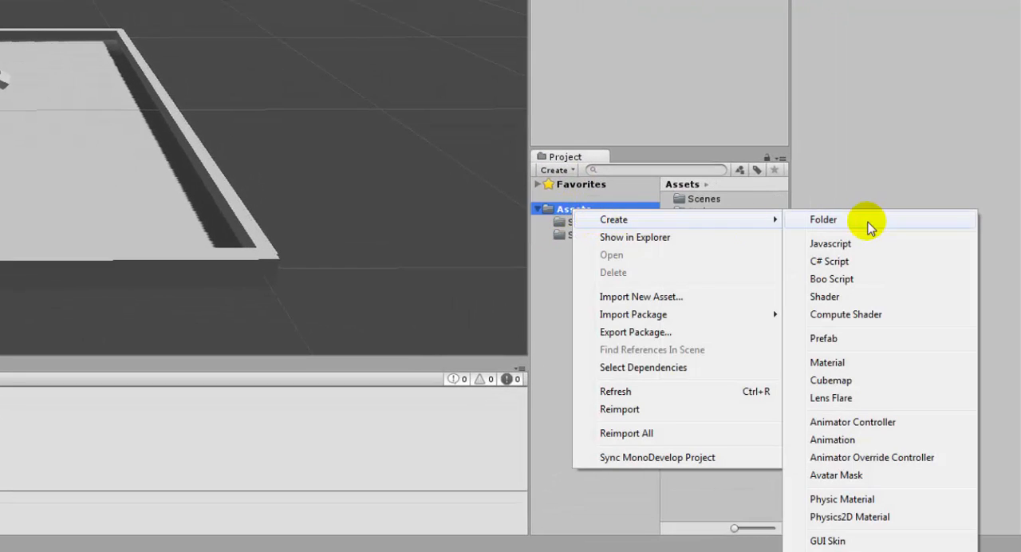
pyautogui.click(871, 226)
pyautogui.write('P')
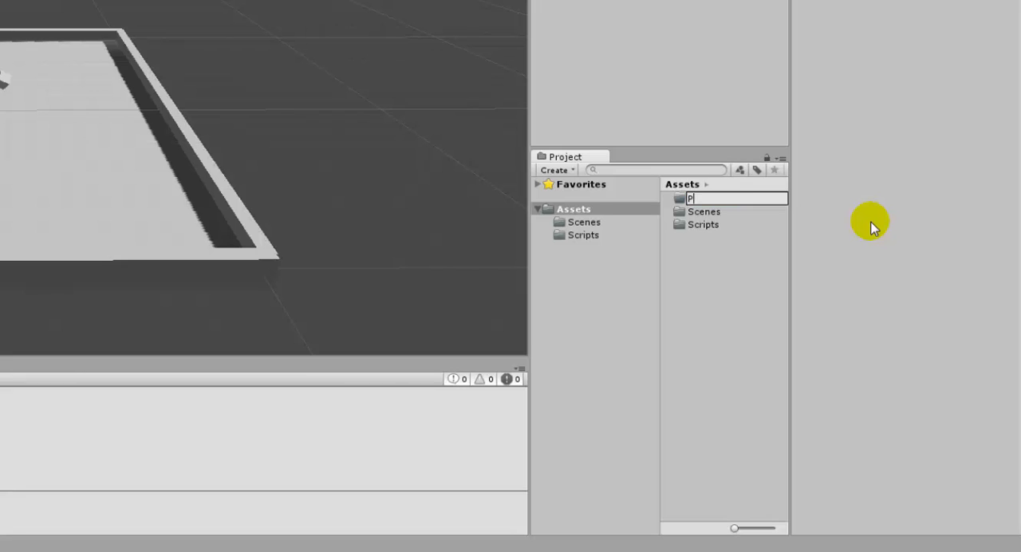
pyautogui.write('reFabs')
pyautogui.click(868, 224)
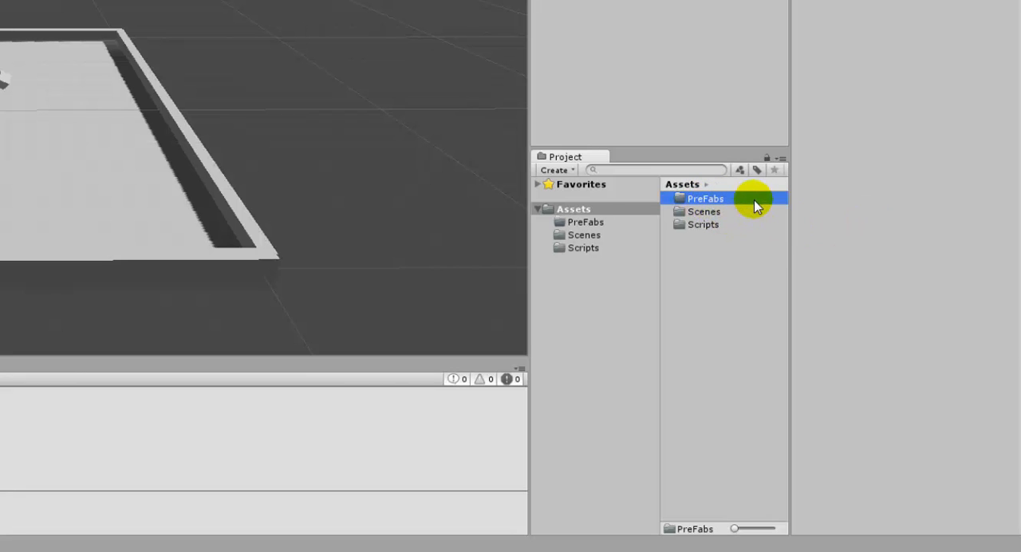
pyautogui.click(585, 223)
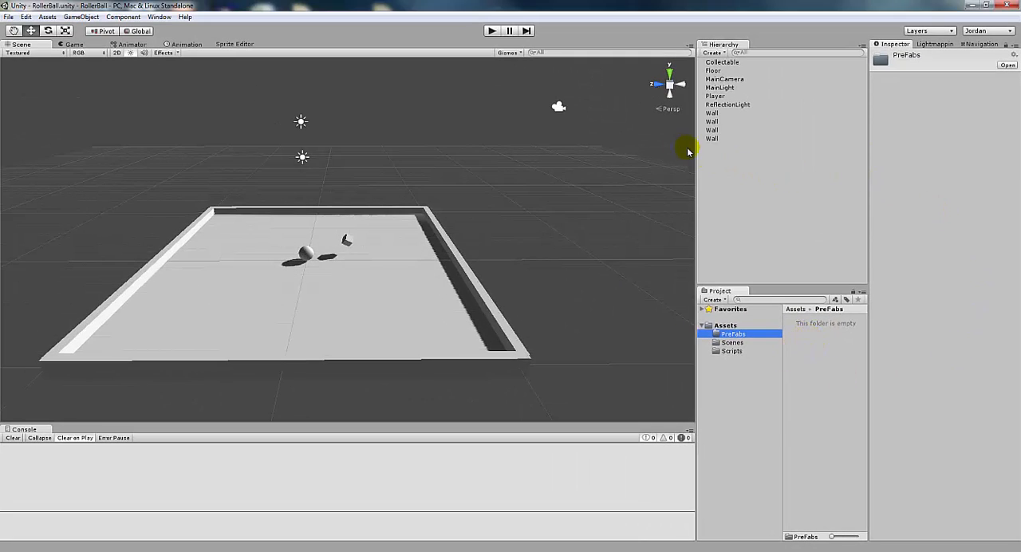
# Make a prefab of the scene's Collectable cube in the PreFabs folder and inspect its scene instance
pyautogui.moveTo(721, 65); pyautogui.dragTo(614, 113)
pyautogui.moveTo(670, 380); pyautogui.dragTo(821, 345)
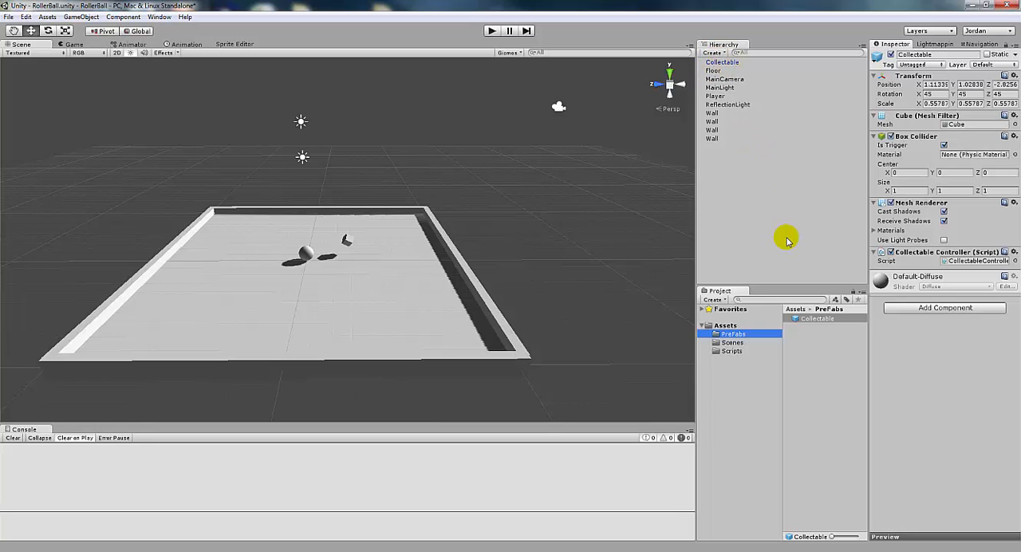
pyautogui.click(722, 62)
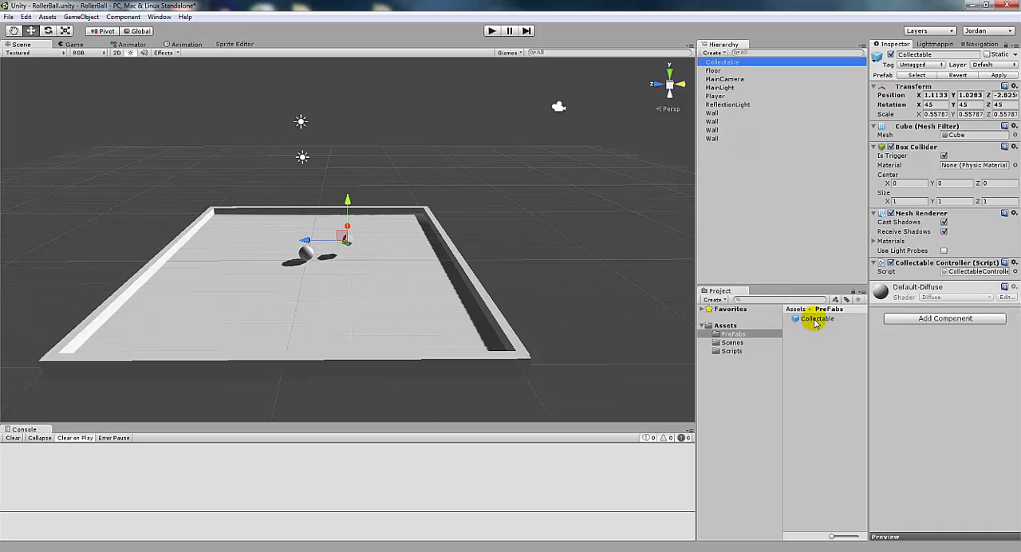
pyautogui.click(814, 320)
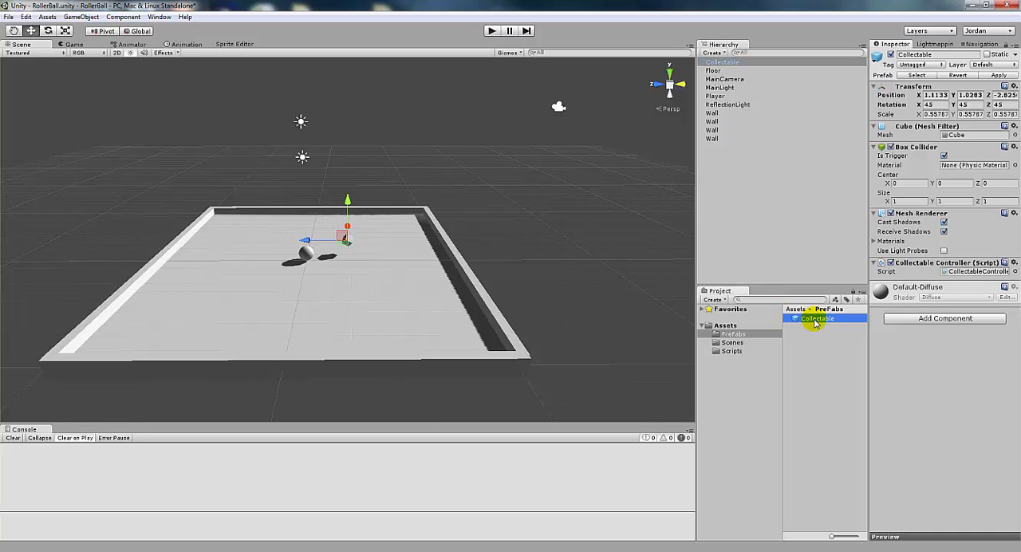
# Place five more instances of the Collectable prefab at scattered spots on the floor
pyautogui.moveTo(815, 321); pyautogui.dragTo(348, 288)
pyautogui.moveTo(813, 317); pyautogui.dragTo(439, 314)
pyautogui.moveTo(817, 318); pyautogui.dragTo(146, 322)
pyautogui.moveTo(806, 316); pyautogui.dragTo(238, 221)
pyautogui.moveTo(817, 320); pyautogui.dragTo(244, 275)
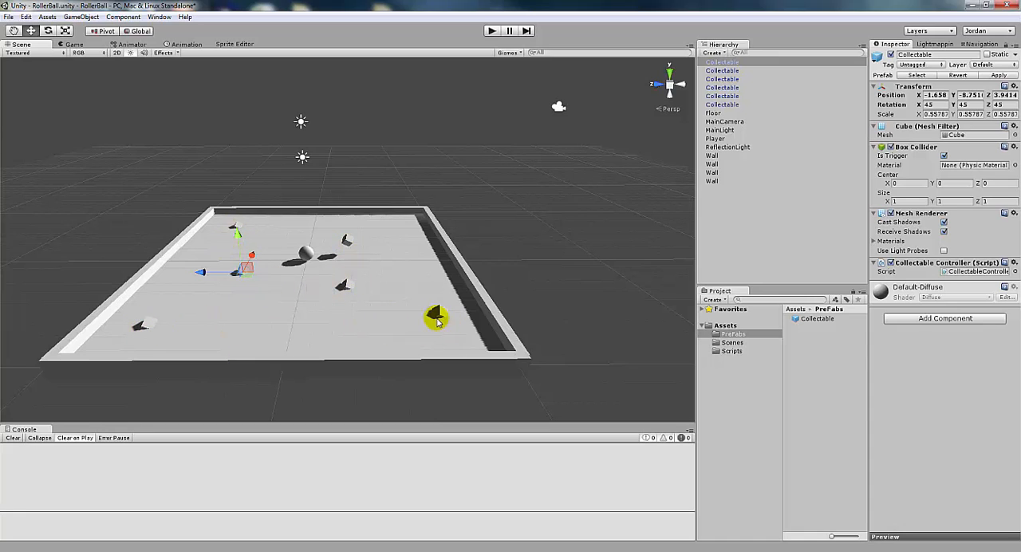
# Select all six Collectable objects and set their Y position to 1 so they float above the floor
pyautogui.click(347, 240)
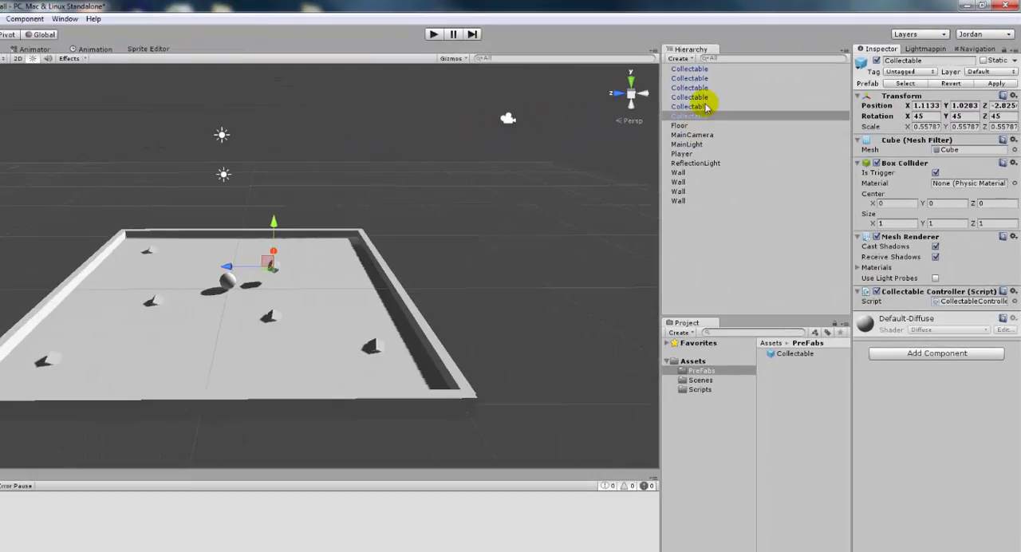
pyautogui.click(264, 158)
pyautogui.keyDown('shift'); pyautogui.click(704, 115); pyautogui.keyUp('shift')
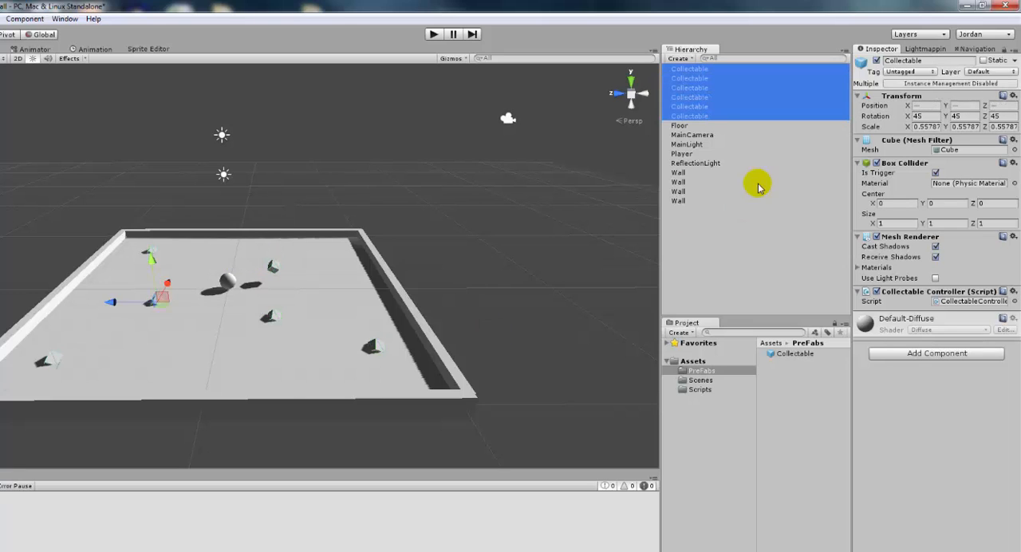
pyautogui.click(967, 105)
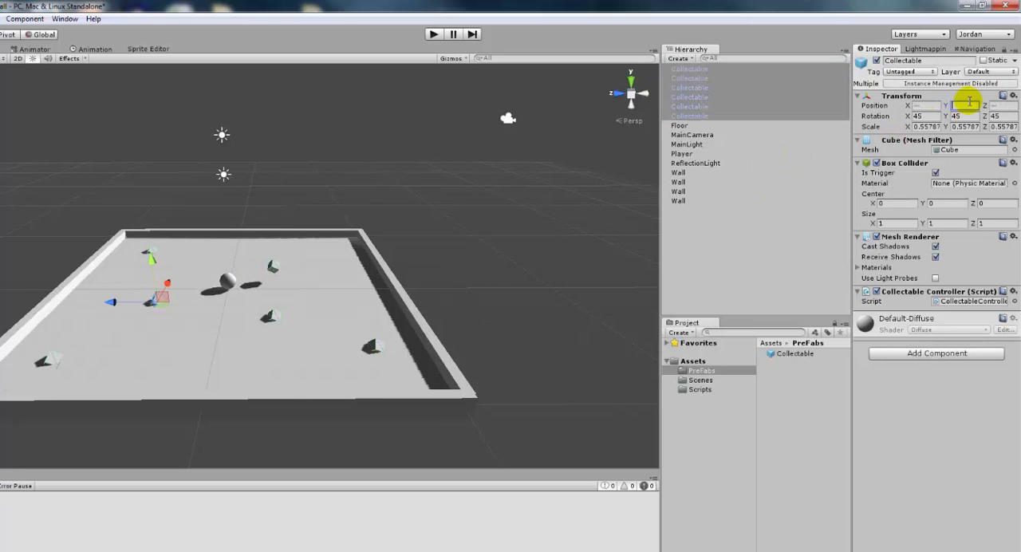
pyautogui.write('1')
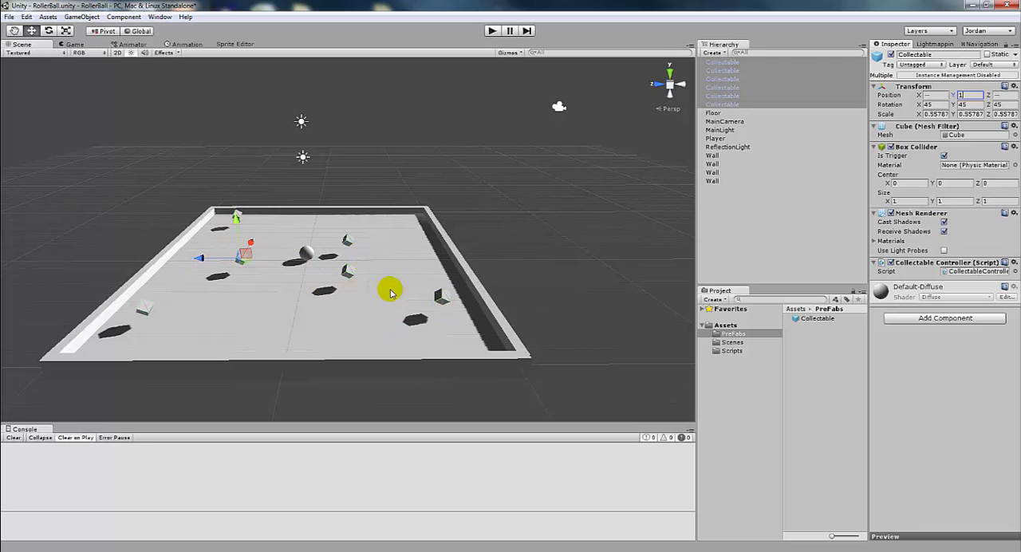
pyautogui.click(738, 239)
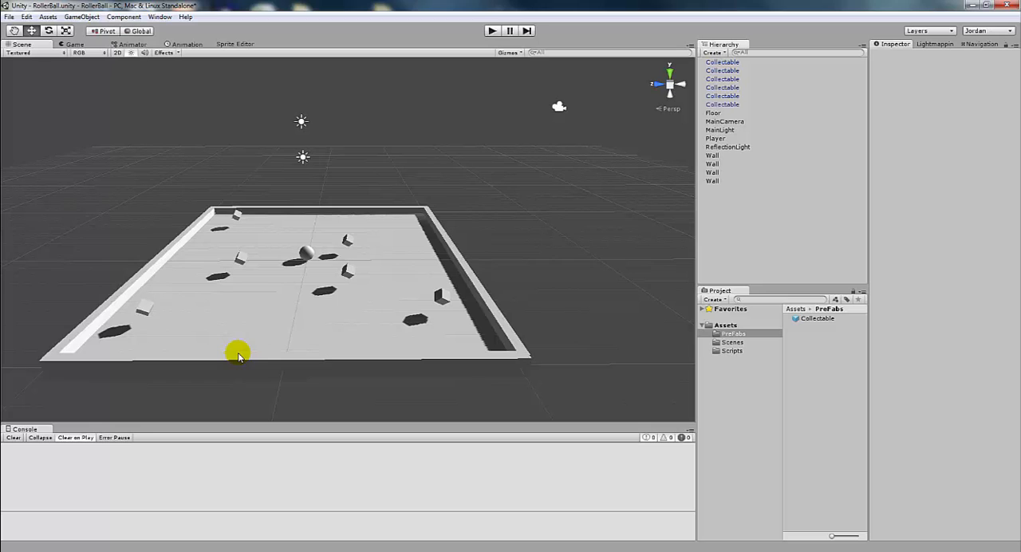
# Play-test the scene by rolling the ball around the floor into the collectables, and stop play mode
pyautogui.click(491, 32)
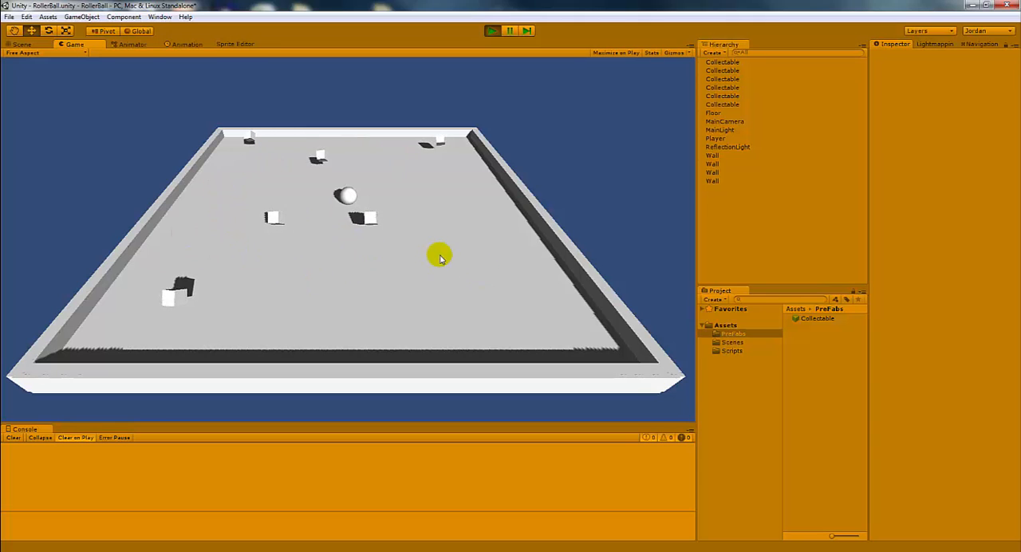
pyautogui.press('Left')
pyautogui.press('Down')
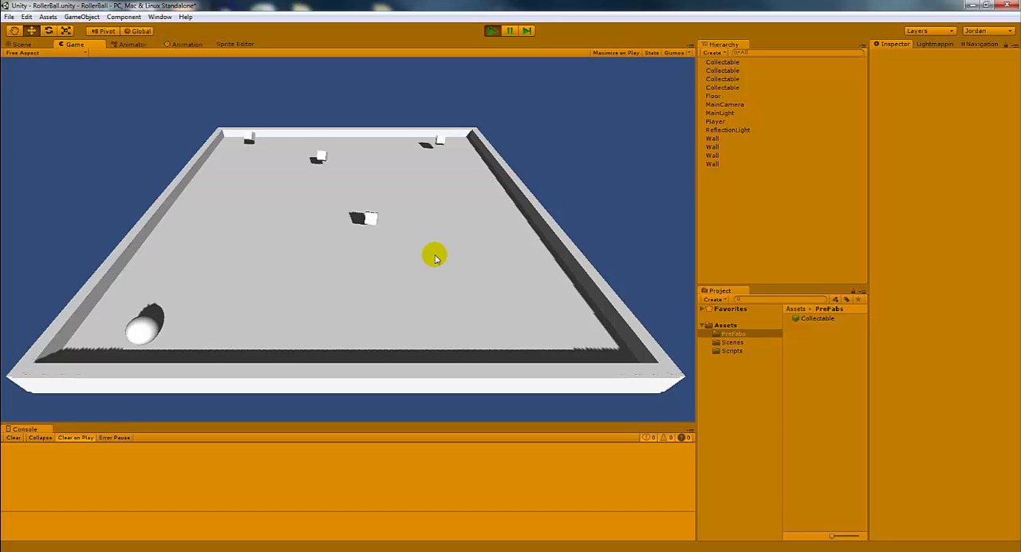
pyautogui.press('Right')
pyautogui.press('Up')
pyautogui.press('Left')
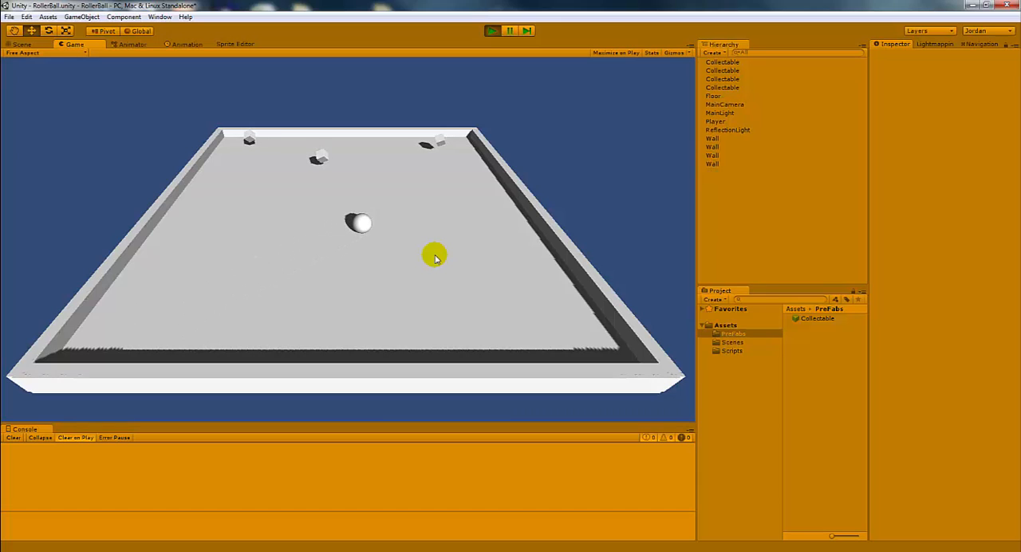
pyautogui.press('Up')
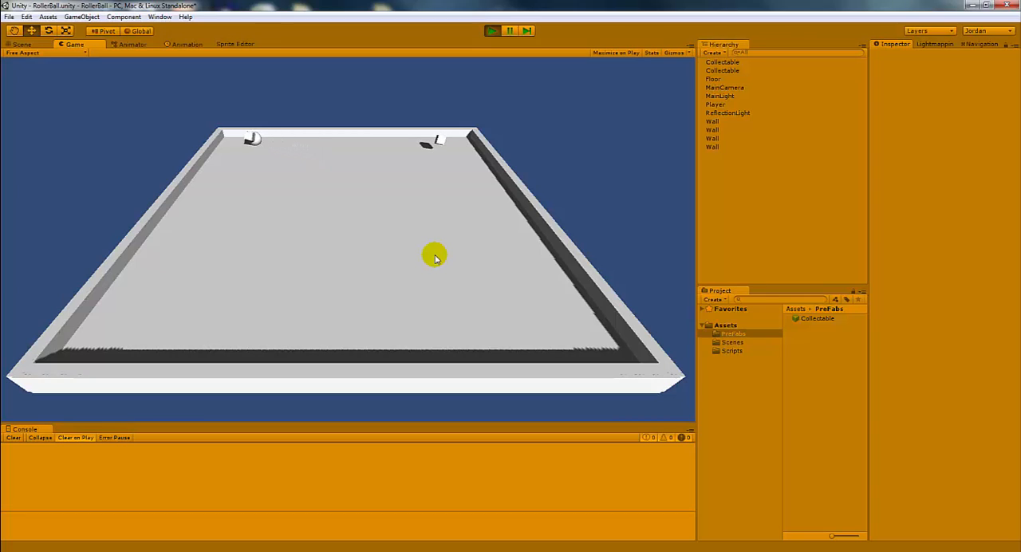
pyautogui.press('Right')
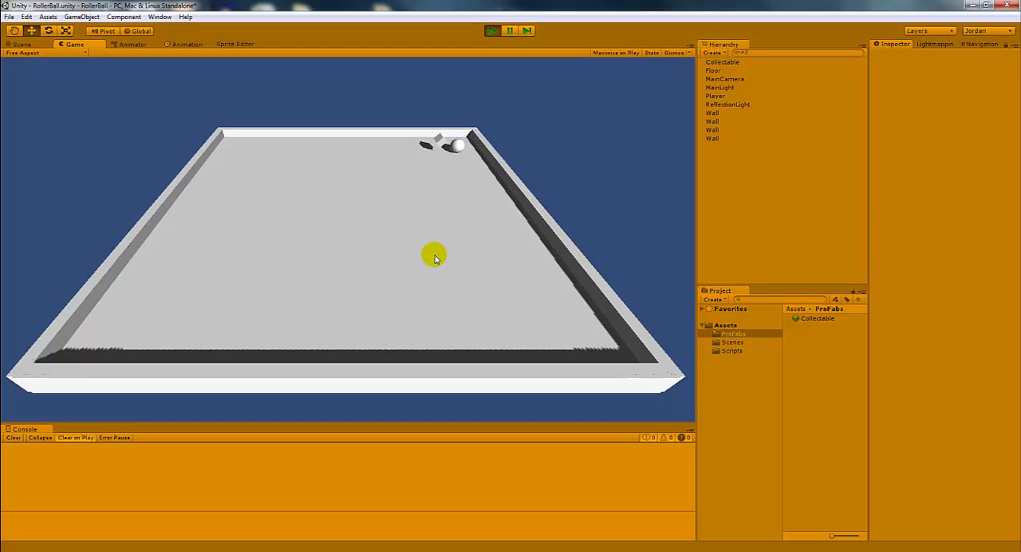
pyautogui.click(492, 30)
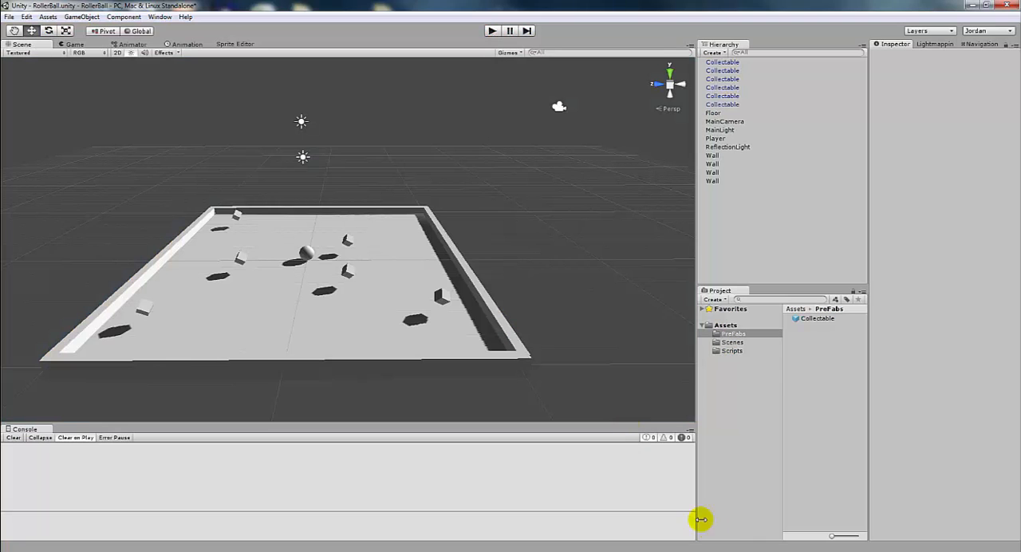
# Review the Destroy (gameObject) line of OnTriggerEnter in the CollectableController script, and return to the Unity editor
pyautogui.hotkey('alt', 'Tab')
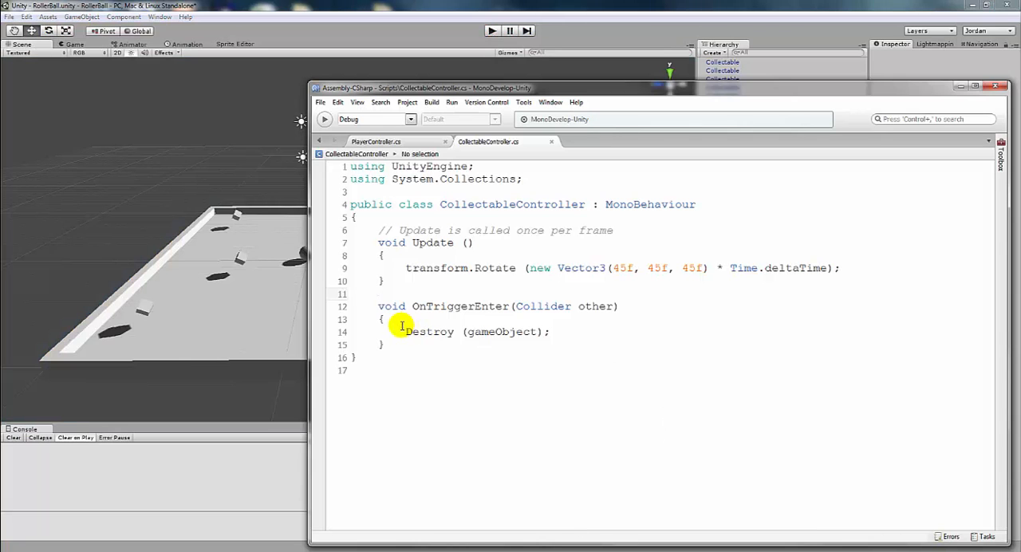
pyautogui.moveTo(405, 331); pyautogui.dragTo(549, 331)
pyautogui.click(510, 339)
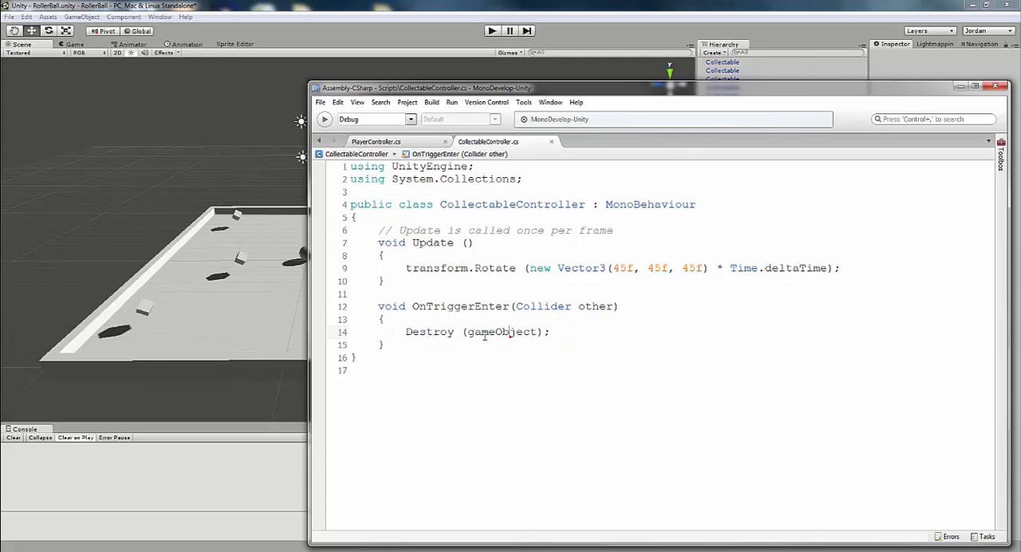
pyautogui.moveTo(469, 331); pyautogui.dragTo(539, 332)
pyautogui.click(562, 333)
pyautogui.click(812, 14)
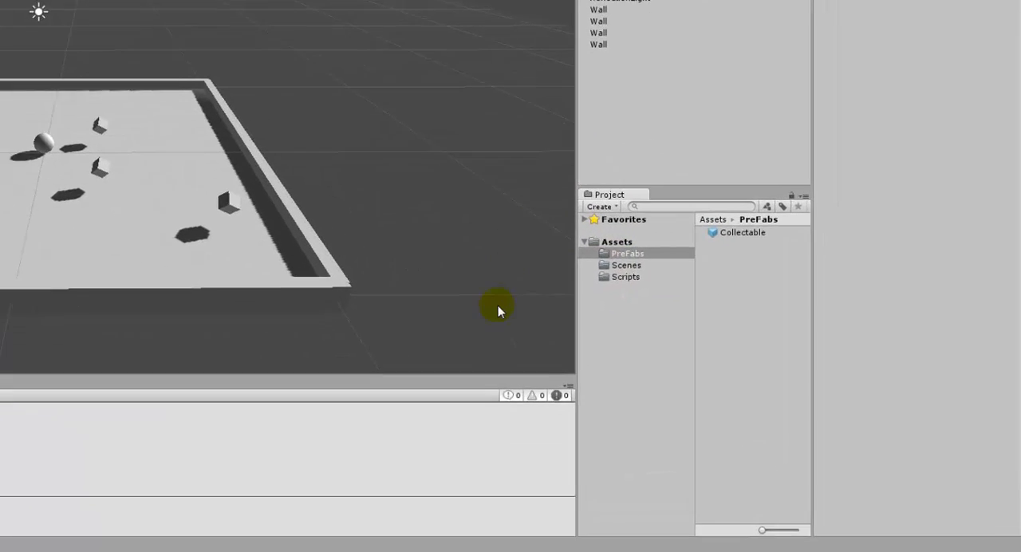
# Create a folder named Materials in the project's Assets folder
pyautogui.rightClick(729, 325)
pyautogui.moveTo(503, 145)
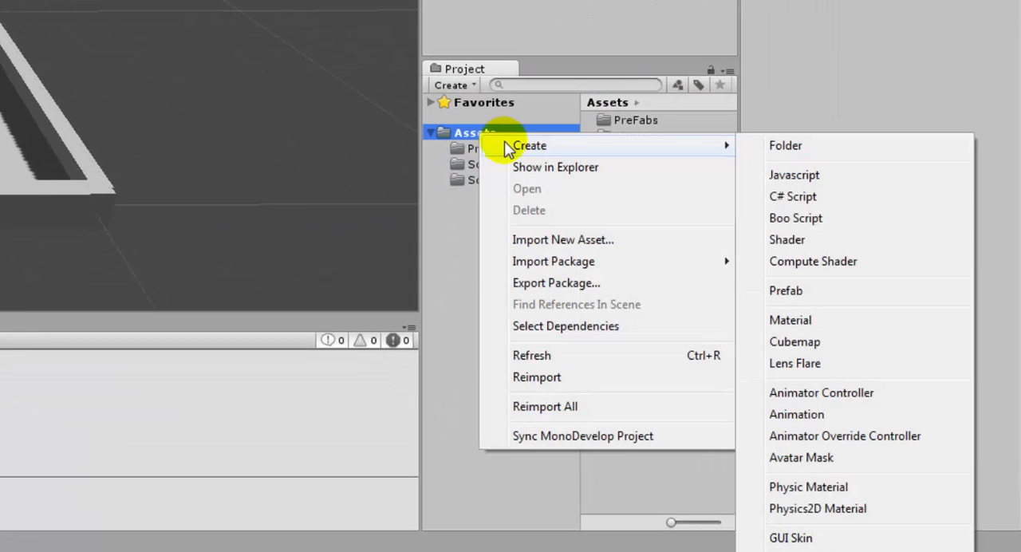
pyautogui.click(830, 146)
pyautogui.write('Material')
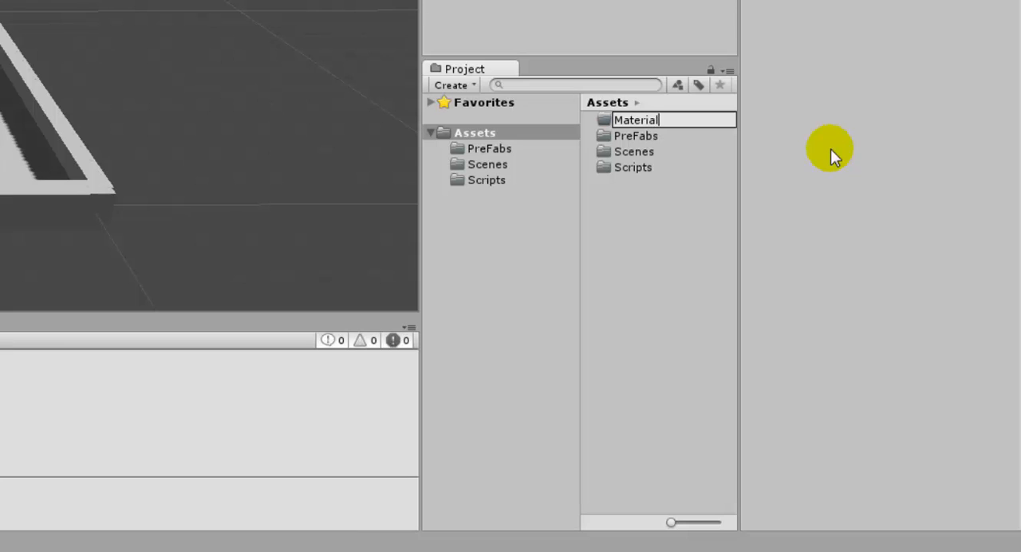
pyautogui.write('s')
pyautogui.press('Return')
# Create a material named Green inside the Materials folder
pyautogui.click(495, 148)
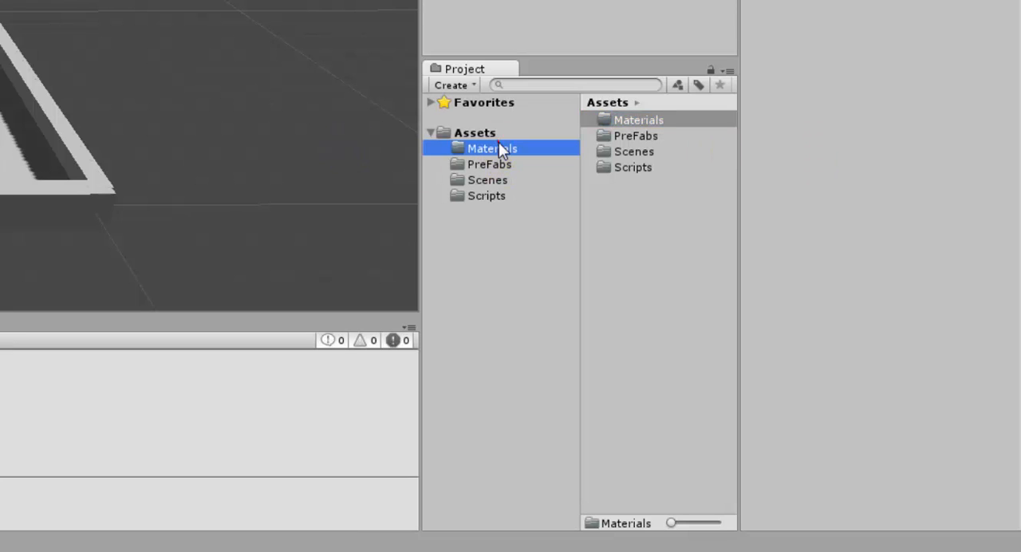
pyautogui.rightClick(671, 156)
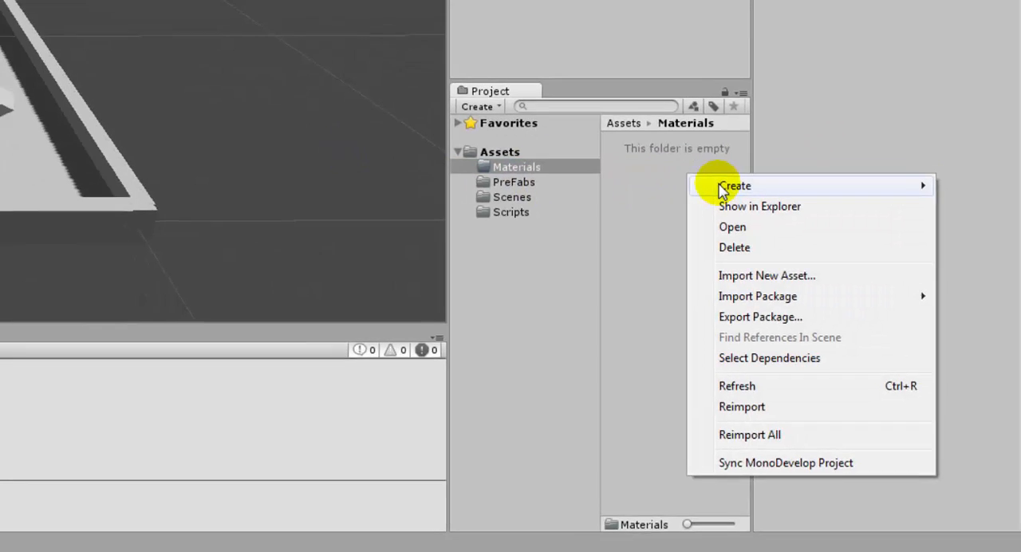
pyautogui.moveTo(721, 167)
pyautogui.click(734, 215)
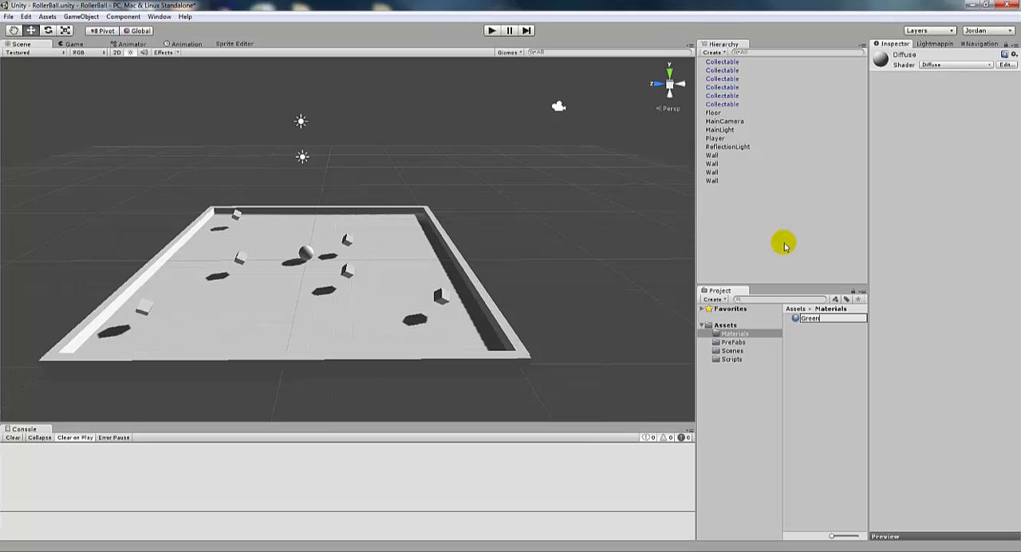
pyautogui.press('Return')
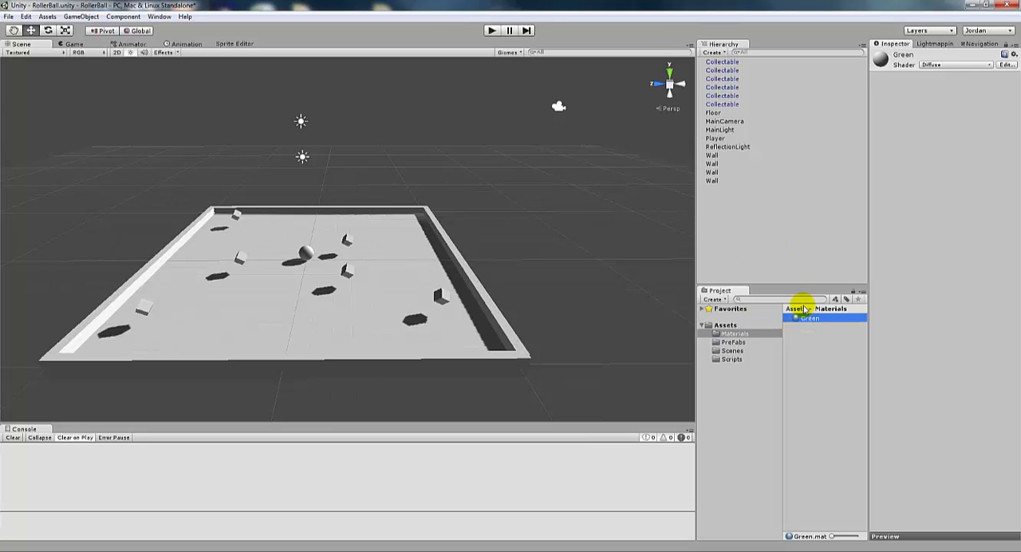
# Set the Green material's main color to a dark green with R 22, G 112, B 0
pyautogui.click(931, 58)
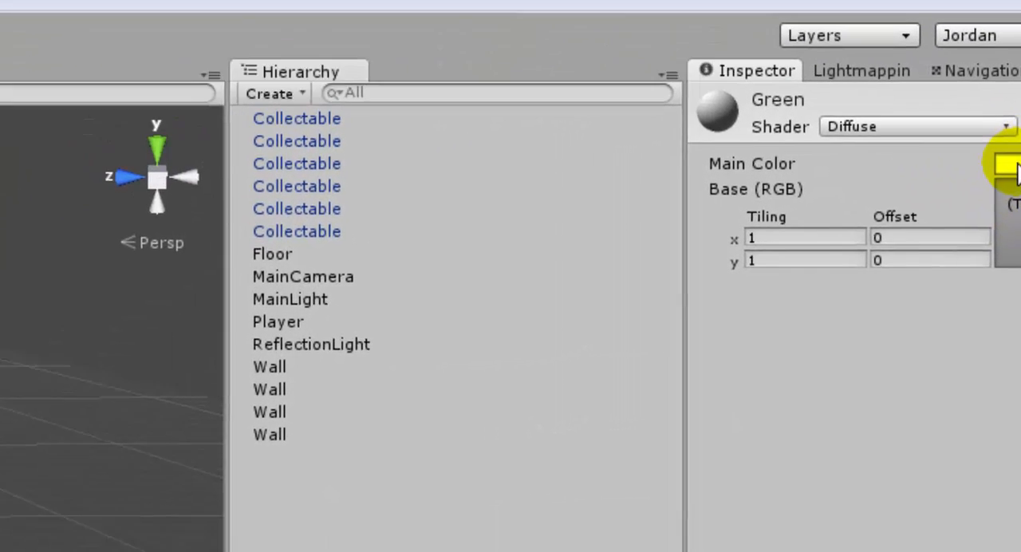
pyautogui.click(958, 209)
pyautogui.click(521, 279)
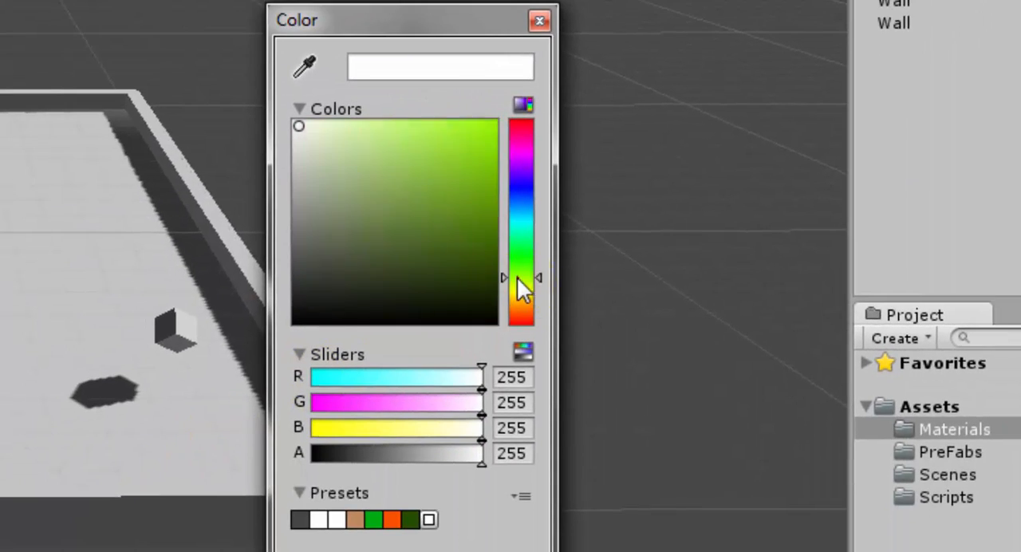
pyautogui.moveTo(517, 278); pyautogui.dragTo(513, 265)
pyautogui.moveTo(492, 212); pyautogui.dragTo(493, 233)
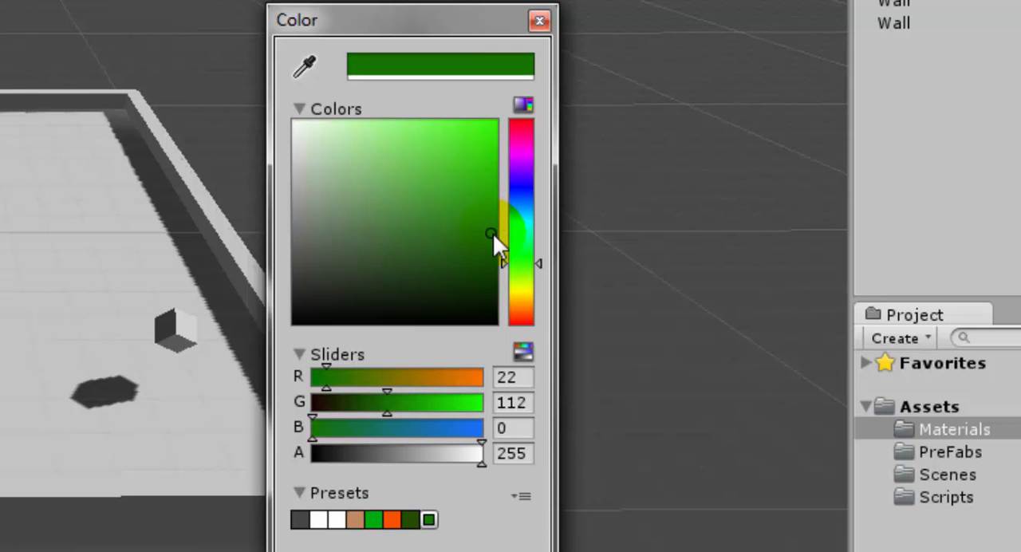
pyautogui.click(539, 21)
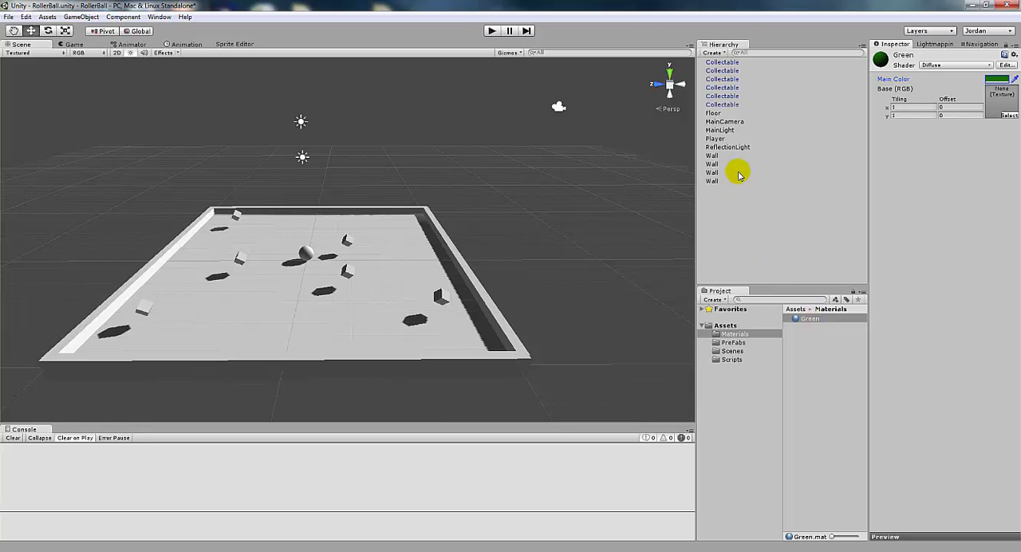
# Apply the Green material to the Floor plane and deselect it
pyautogui.click(712, 113)
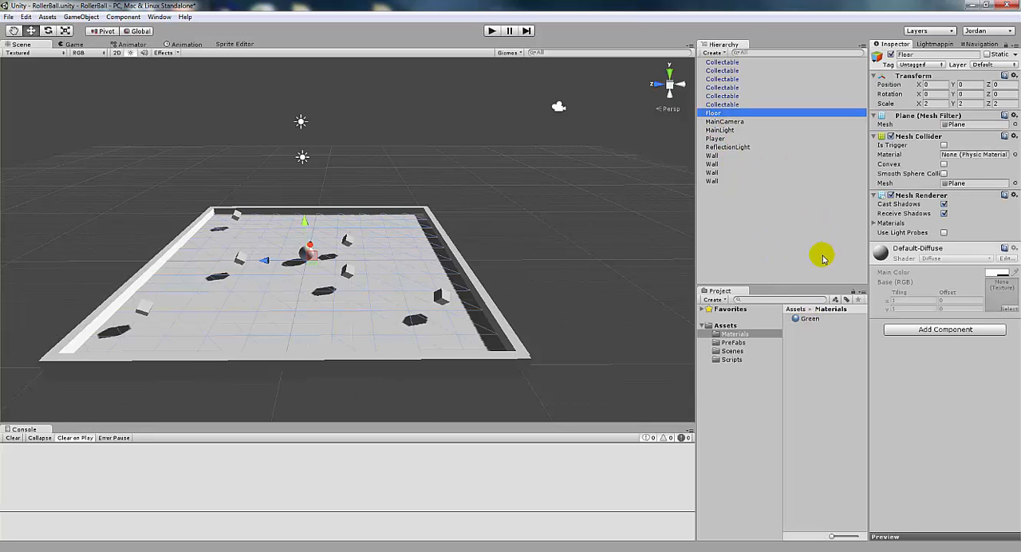
pyautogui.click(809, 318)
pyautogui.moveTo(848, 366); pyautogui.dragTo(715, 118)
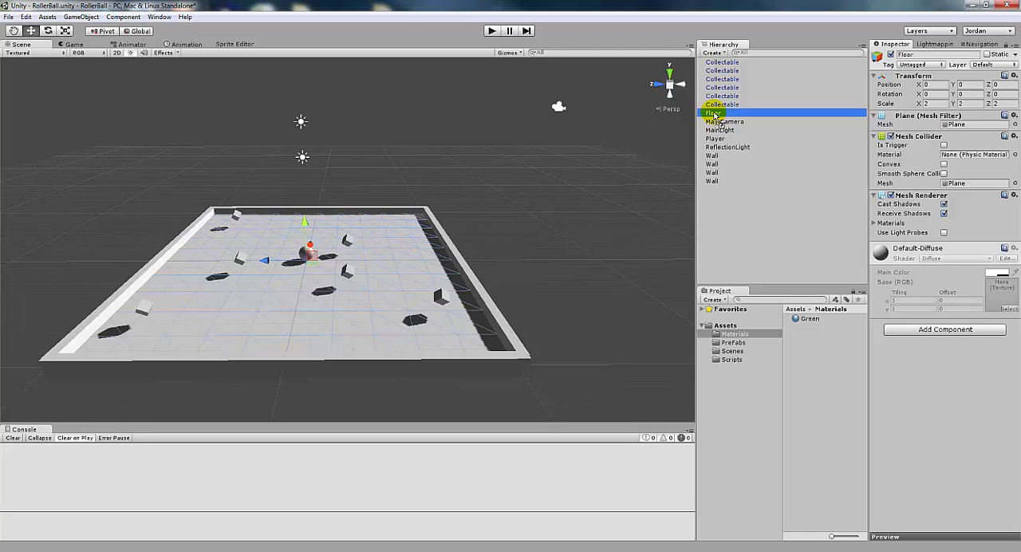
pyautogui.moveTo(718, 124); pyautogui.dragTo(389, 345)
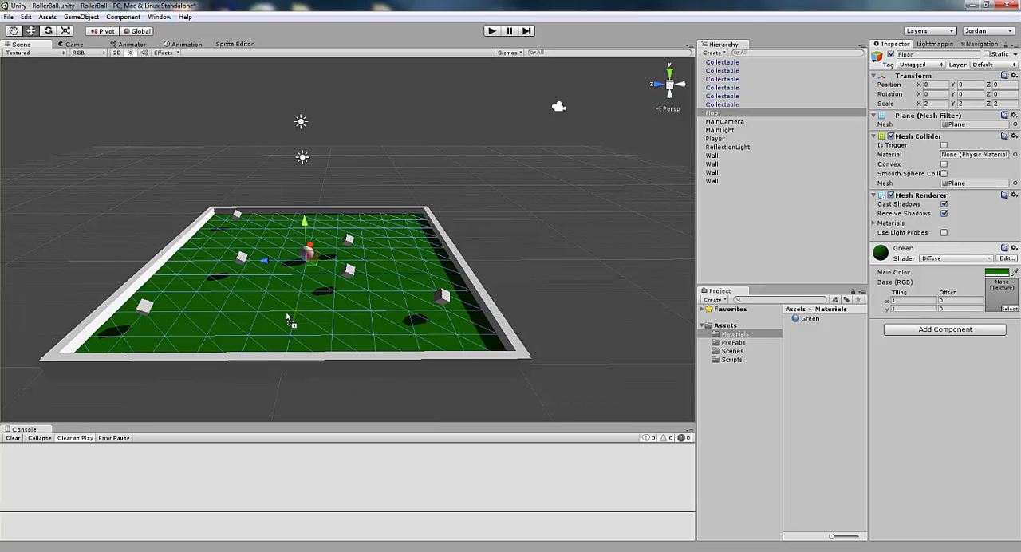
pyautogui.moveTo(309, 341); pyautogui.dragTo(271, 291)
pyautogui.click(768, 245)
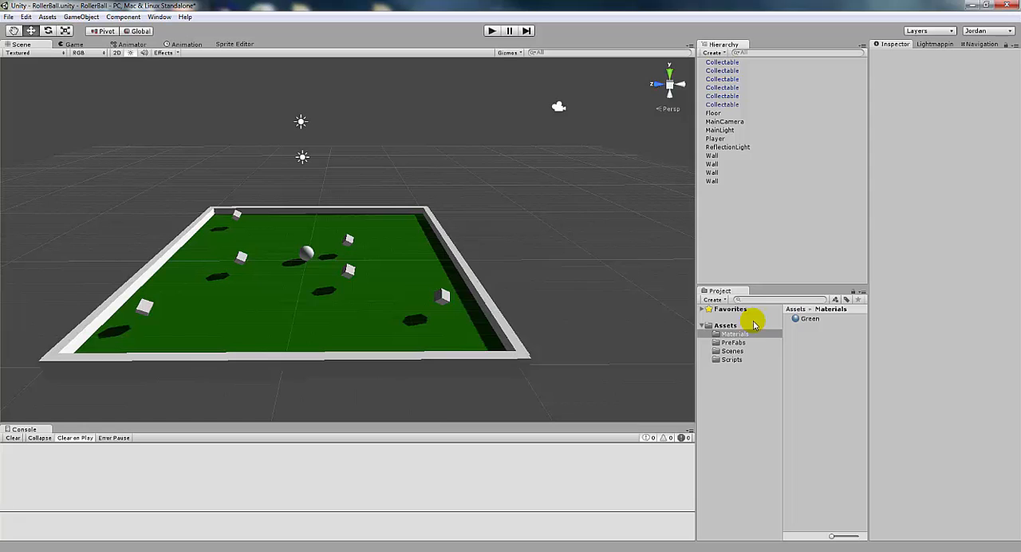
# Create a material named Black in the Materials folder and set its main color to R 0, G 0, B 0
pyautogui.rightClick(730, 333)
pyautogui.moveTo(764, 343)
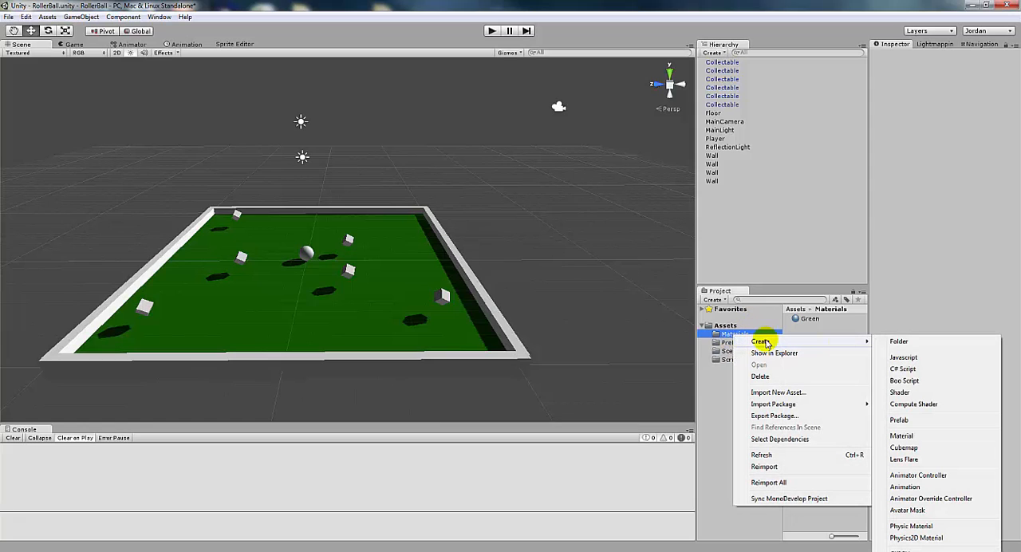
pyautogui.click(910, 437)
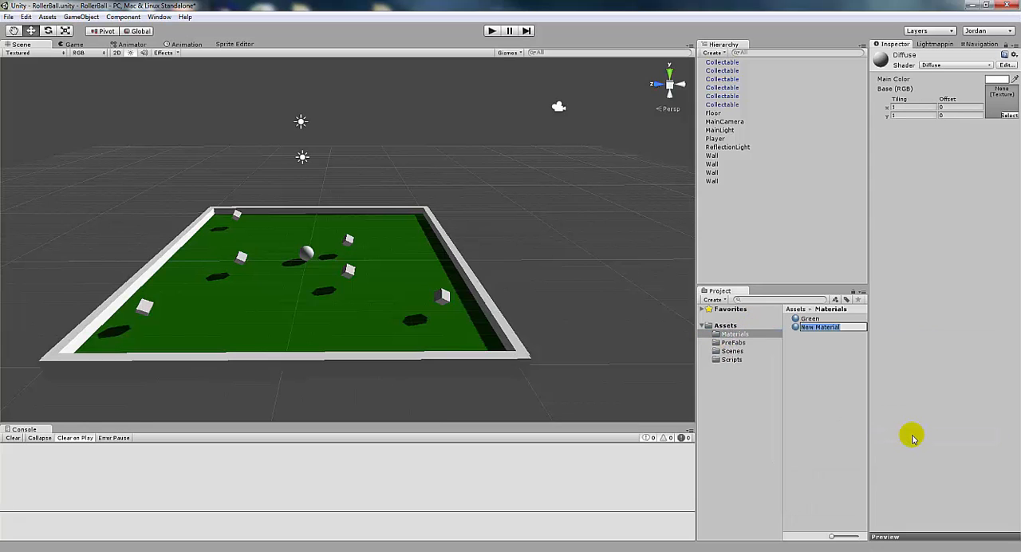
pyautogui.press('Return')
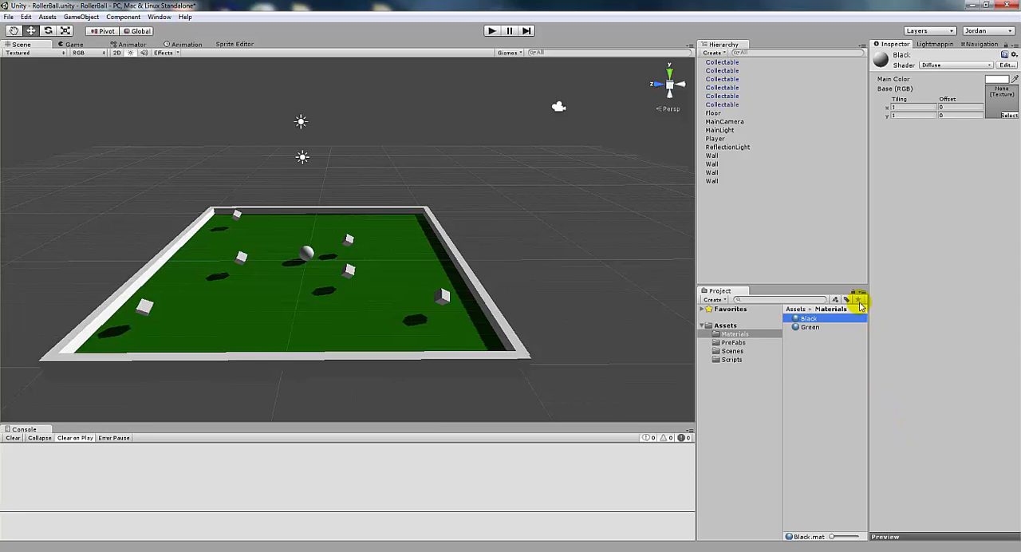
pyautogui.click(996, 79)
pyautogui.moveTo(519, 262); pyautogui.dragTo(458, 311)
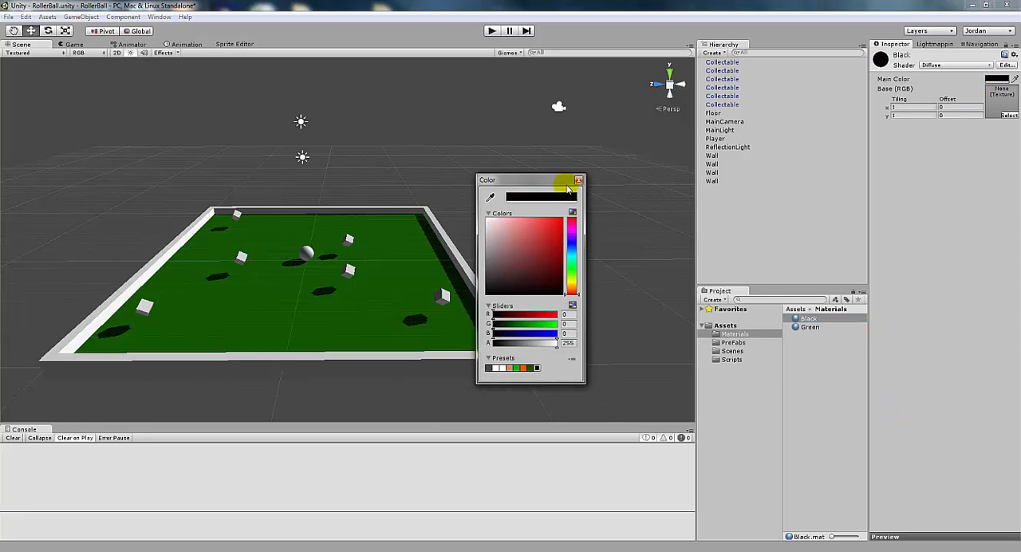
pyautogui.click(578, 180)
# Apply the Black material to the walls around the floor in the scene
pyautogui.moveTo(808, 319); pyautogui.dragTo(439, 363)
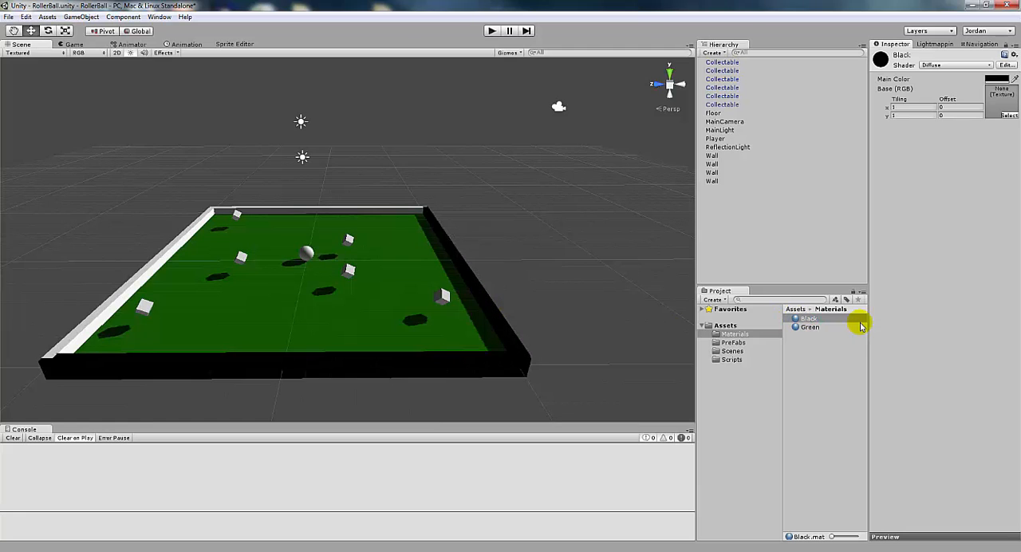
pyautogui.moveTo(807, 319); pyautogui.dragTo(383, 215)
pyautogui.moveTo(790, 317); pyautogui.dragTo(149, 274)
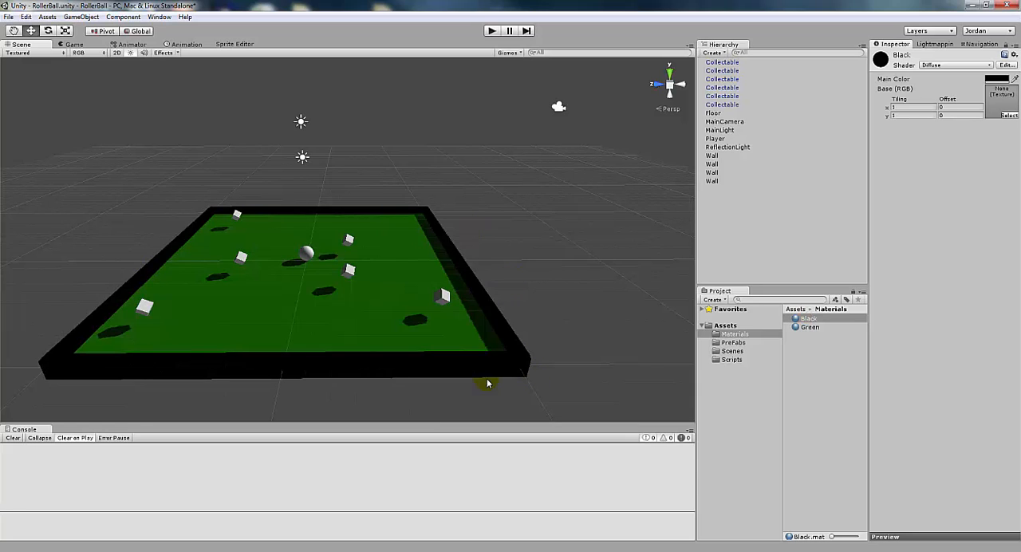
# Create a material named Orange in the Materials folder and set its main color to a bright orange
pyautogui.rightClick(738, 337)
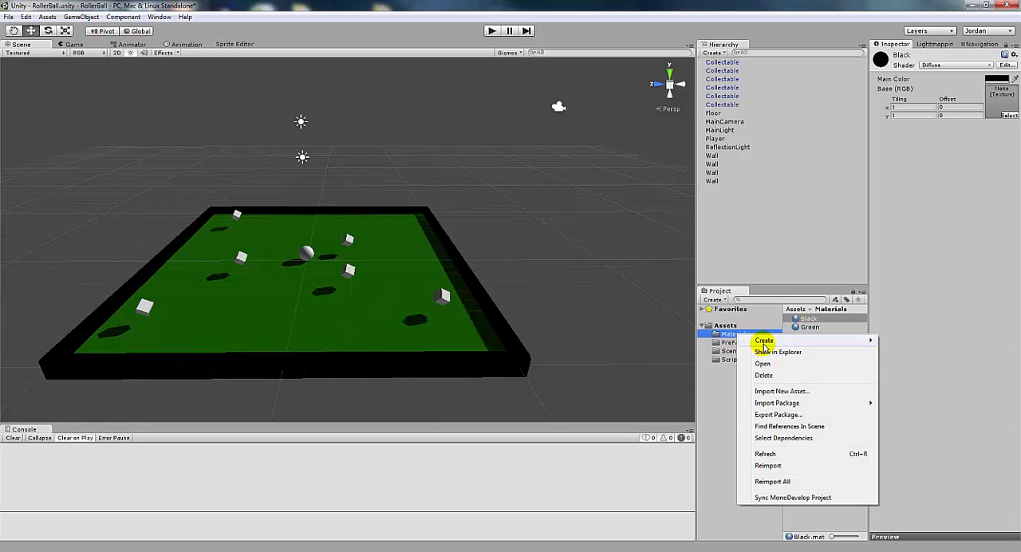
pyautogui.moveTo(825, 340)
pyautogui.click(907, 435)
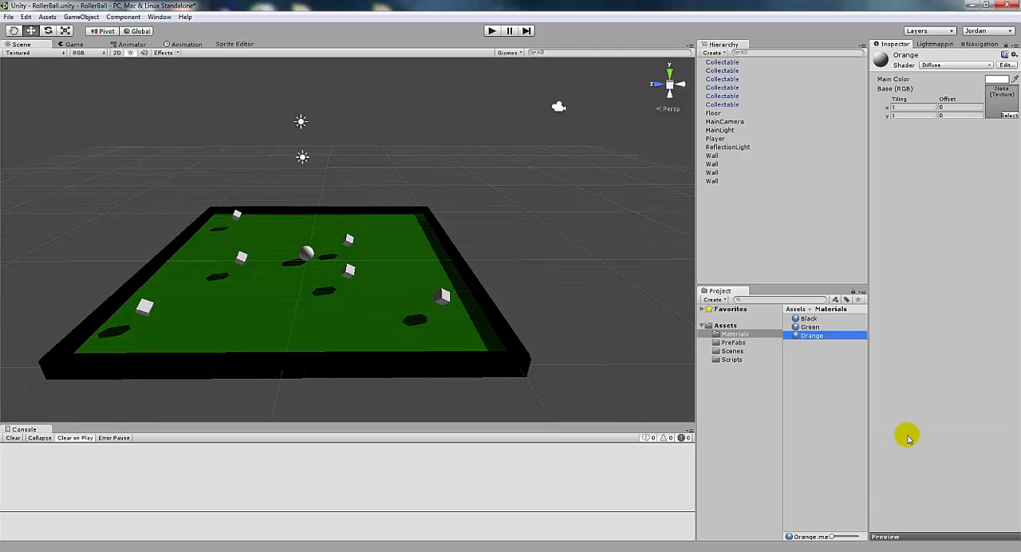
pyautogui.click(995, 78)
pyautogui.moveTo(571, 275)
pyautogui.mouseDown()
pyautogui.moveTo(571, 291)
pyautogui.moveTo(572, 283)
pyautogui.mouseUp()
pyautogui.moveTo(551, 248); pyautogui.dragTo(568, 226)
pyautogui.click(579, 180)
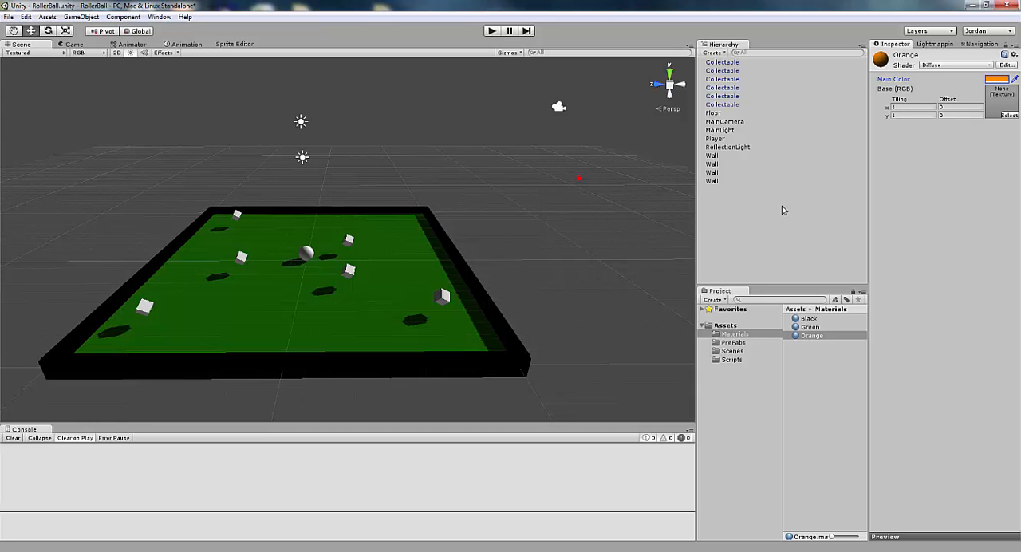
# Assign the Orange material to the Collectable prefab so that all its instances use it
pyautogui.moveTo(814, 336); pyautogui.dragTo(237, 259)
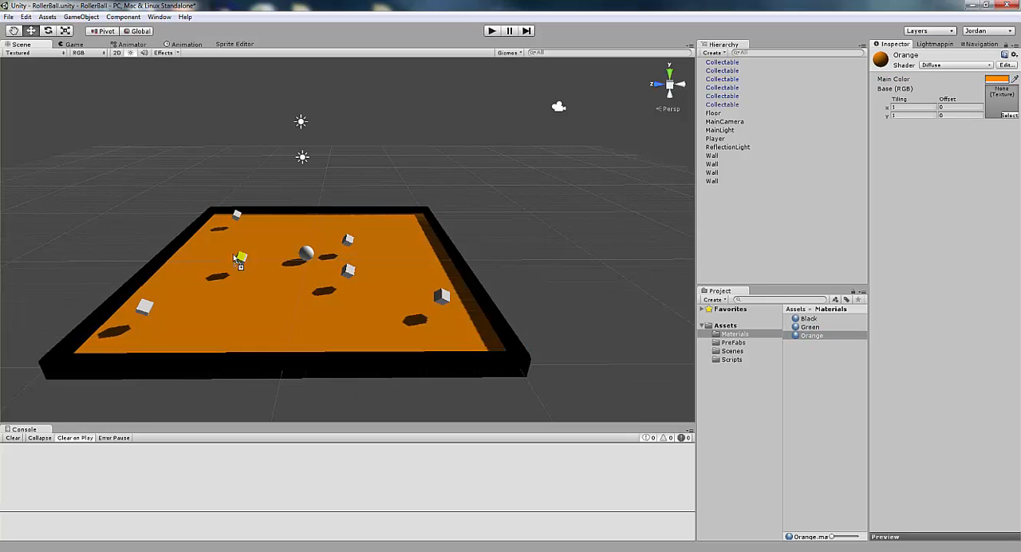
pyautogui.moveTo(469, 286); pyautogui.dragTo(827, 341)
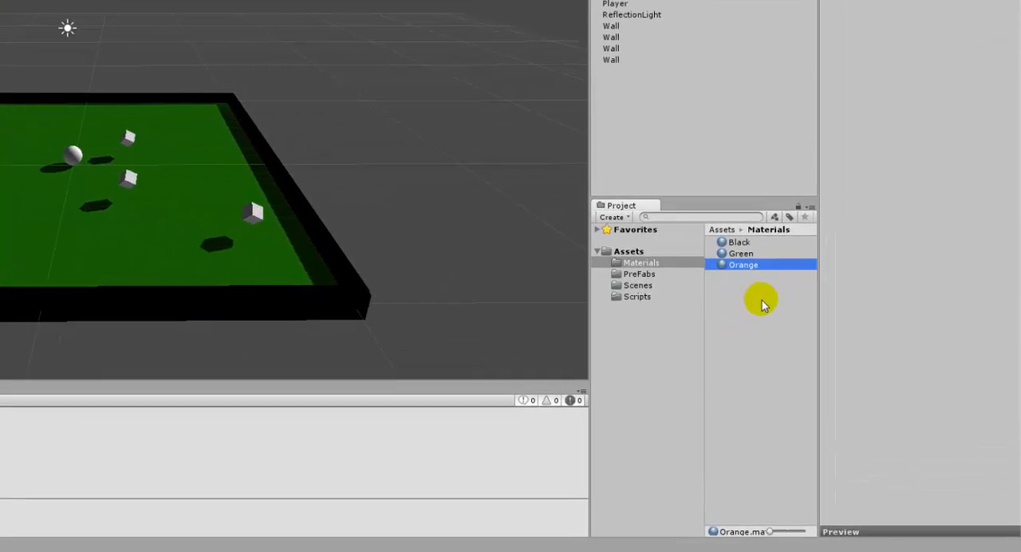
pyautogui.click(451, 137)
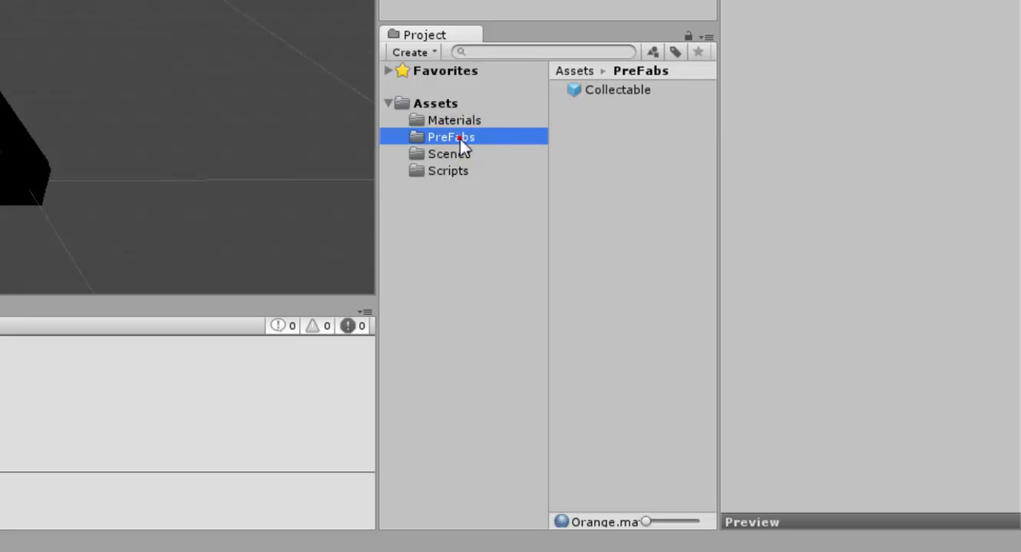
pyautogui.click(621, 90)
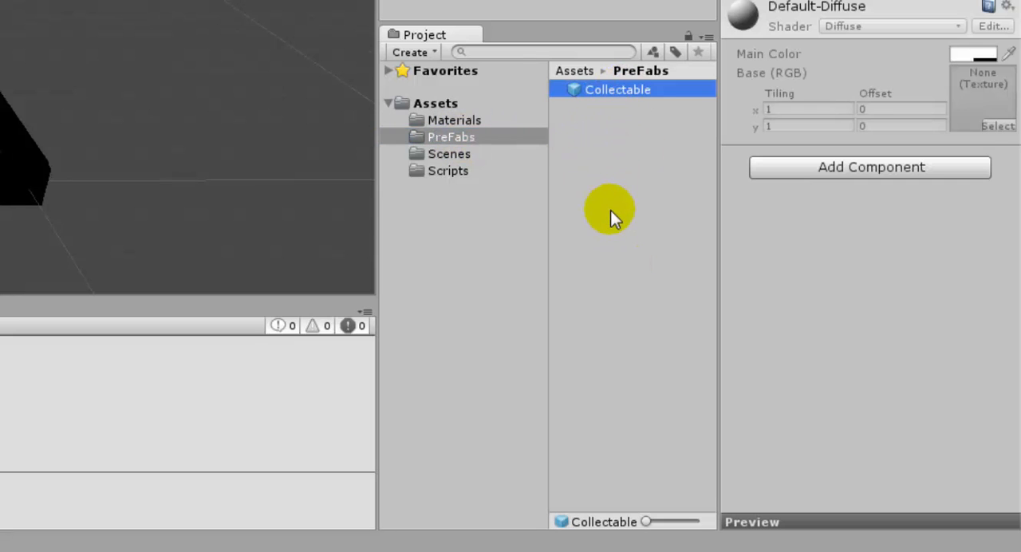
pyautogui.click(453, 122)
pyautogui.moveTo(599, 123); pyautogui.dragTo(840, 230)
pyautogui.moveTo(876, 183)
pyautogui.mouseDown()
pyautogui.moveTo(786, 212)
pyautogui.moveTo(857, 178)
pyautogui.mouseUp()
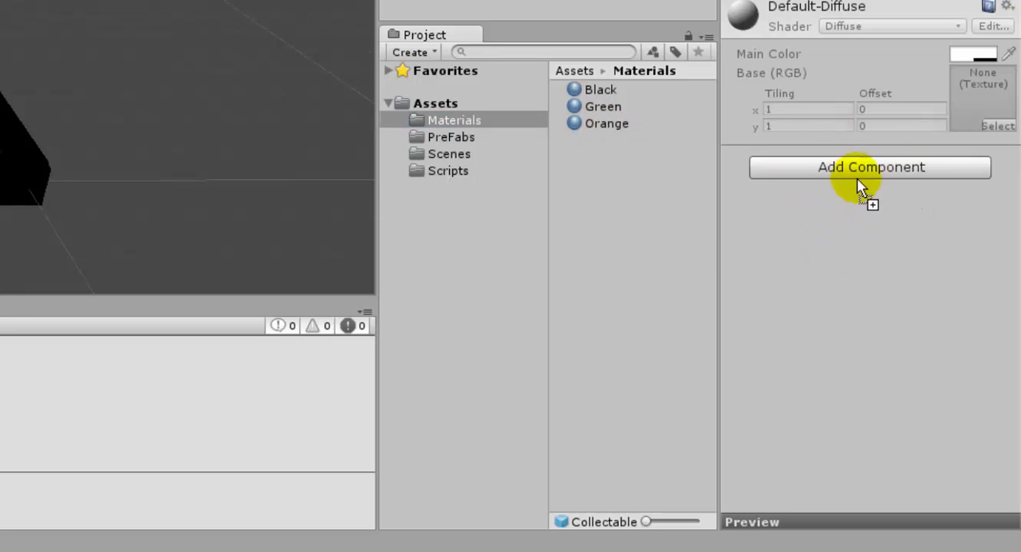
pyautogui.moveTo(860, 239); pyautogui.dragTo(856, 231)
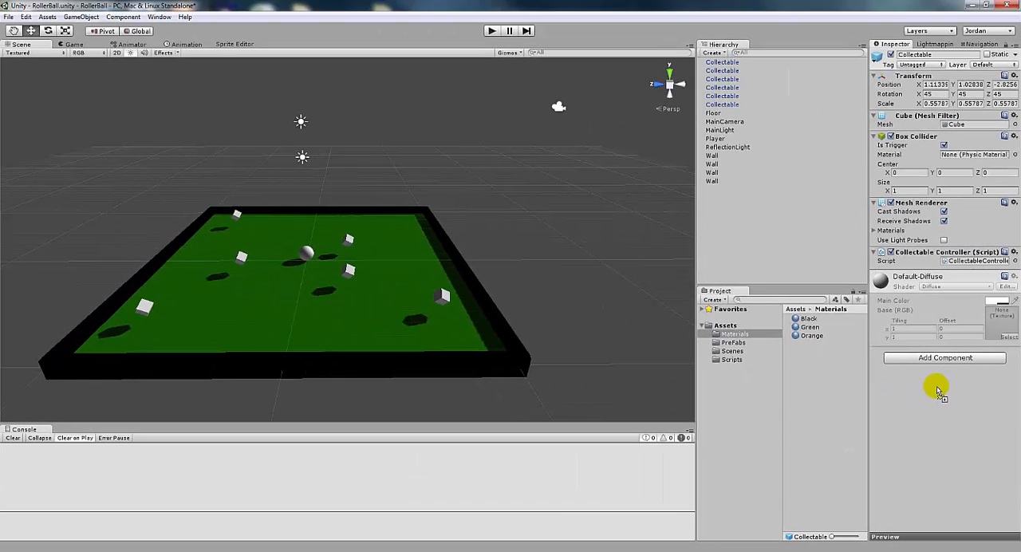
pyautogui.moveTo(938, 391); pyautogui.dragTo(938, 389)
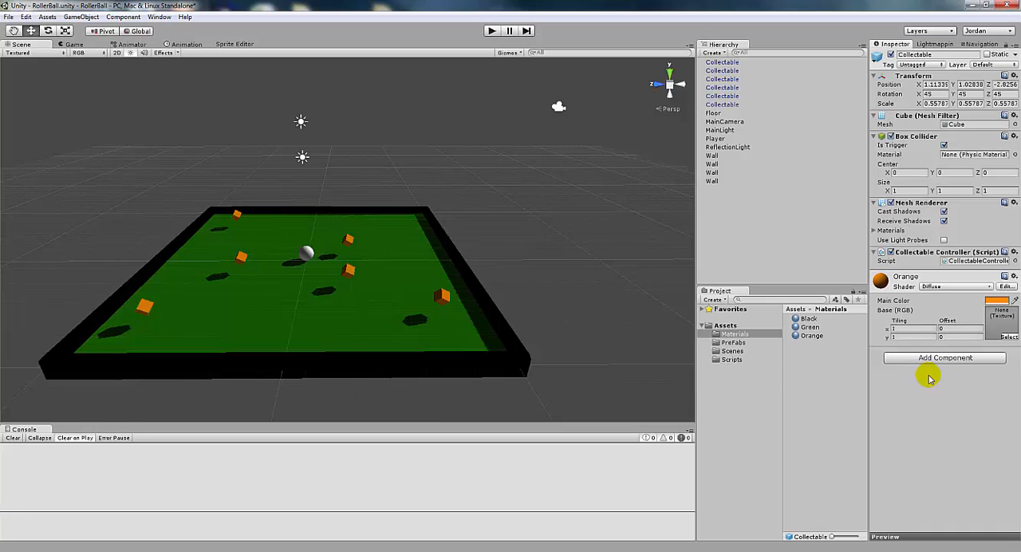
# Create a material named Yellow in the Materials folder
pyautogui.rightClick(734, 333)
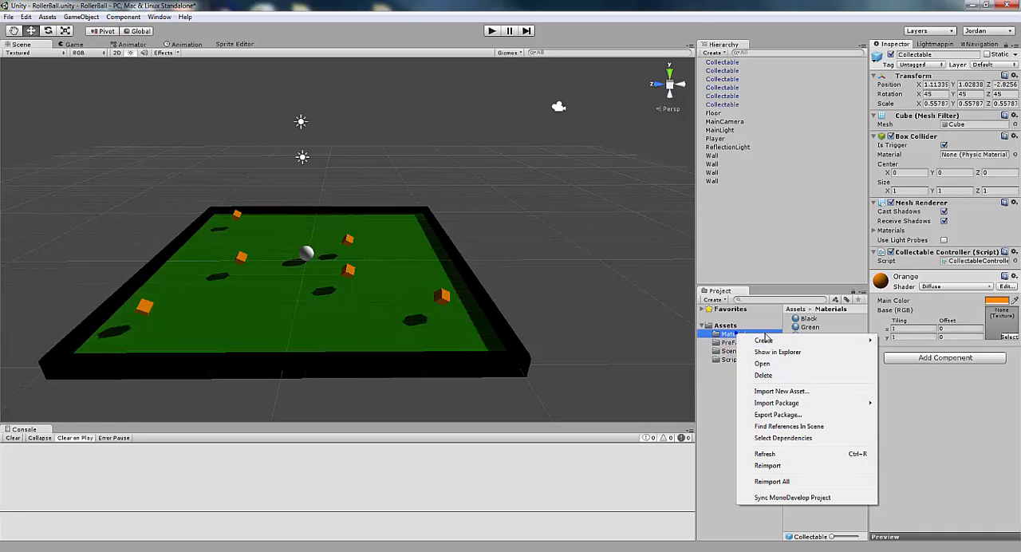
pyautogui.click(847, 339)
pyautogui.click(902, 433)
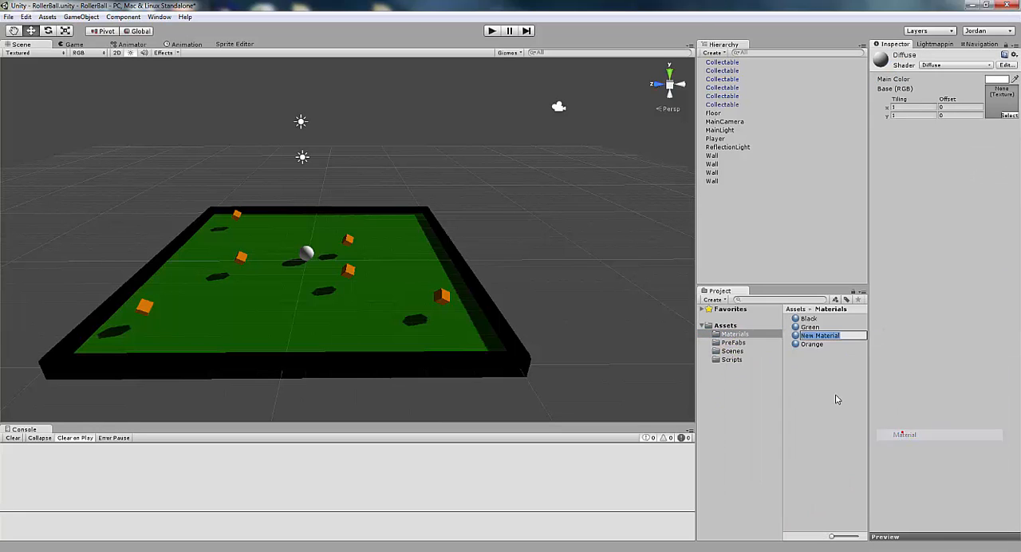
pyautogui.click(834, 397)
pyautogui.write('Yello')
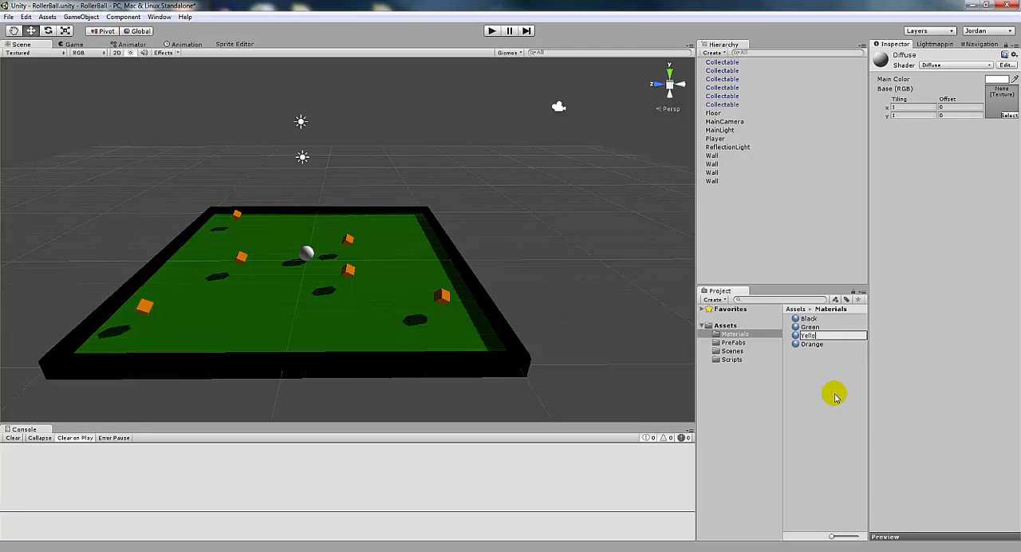
pyautogui.write('w')
pyautogui.press('Return')
# Set the Yellow material's main color to R 246, G 249, B 0
pyautogui.click(995, 79)
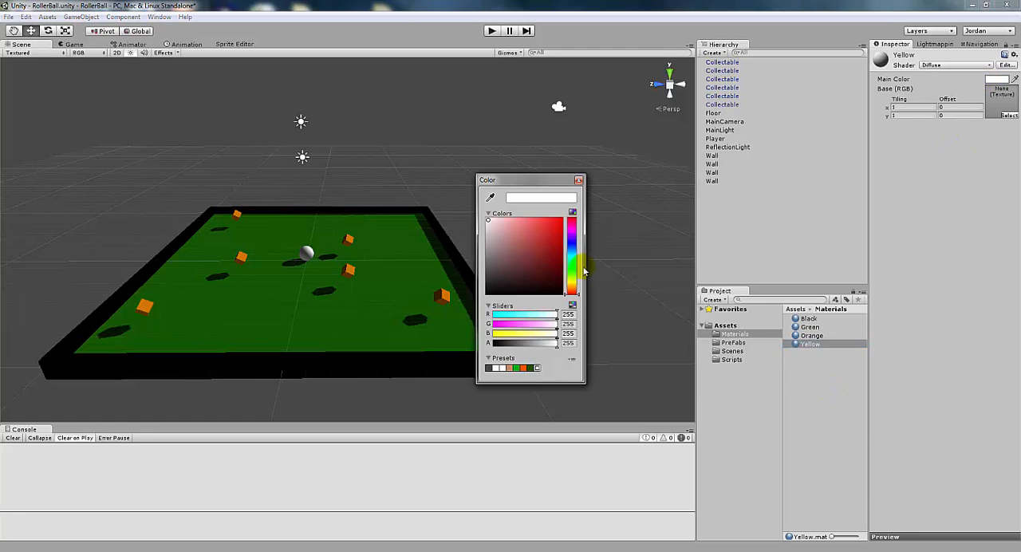
pyautogui.moveTo(585, 272); pyautogui.dragTo(576, 282)
pyautogui.moveTo(551, 240); pyautogui.dragTo(562, 224)
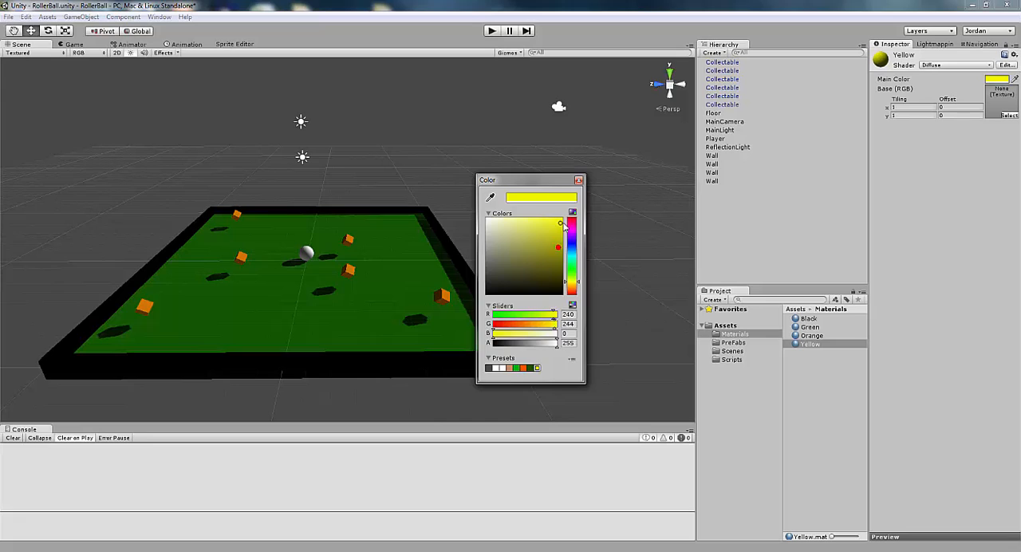
# Close the color picker and assign the Yellow material to the Player ball in the scene
pyautogui.click(578, 182)
pyautogui.moveTo(809, 344); pyautogui.dragTo(308, 254)
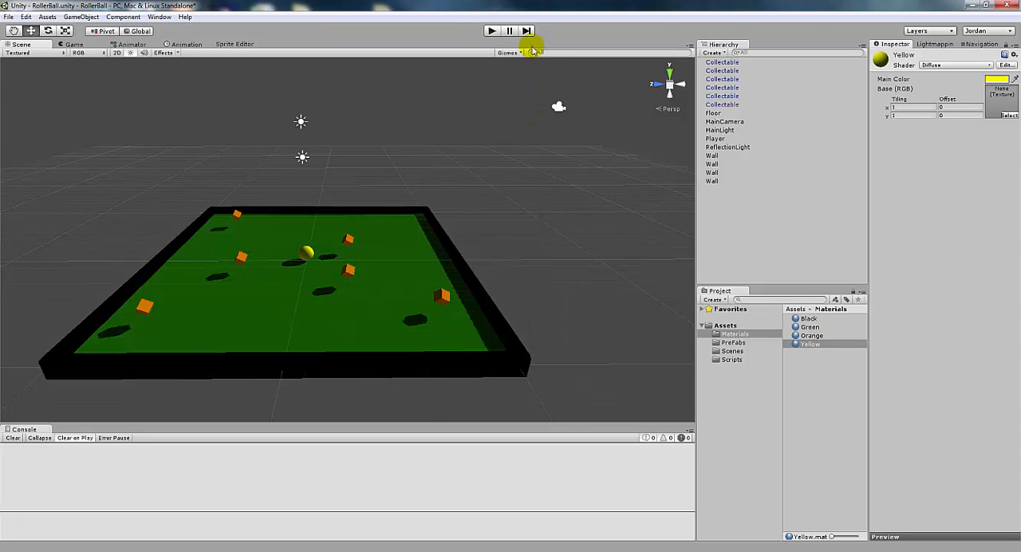
# Play-test the scene by rolling the yellow ball around the green floor and into the orange collectables
pyautogui.click(492, 30)
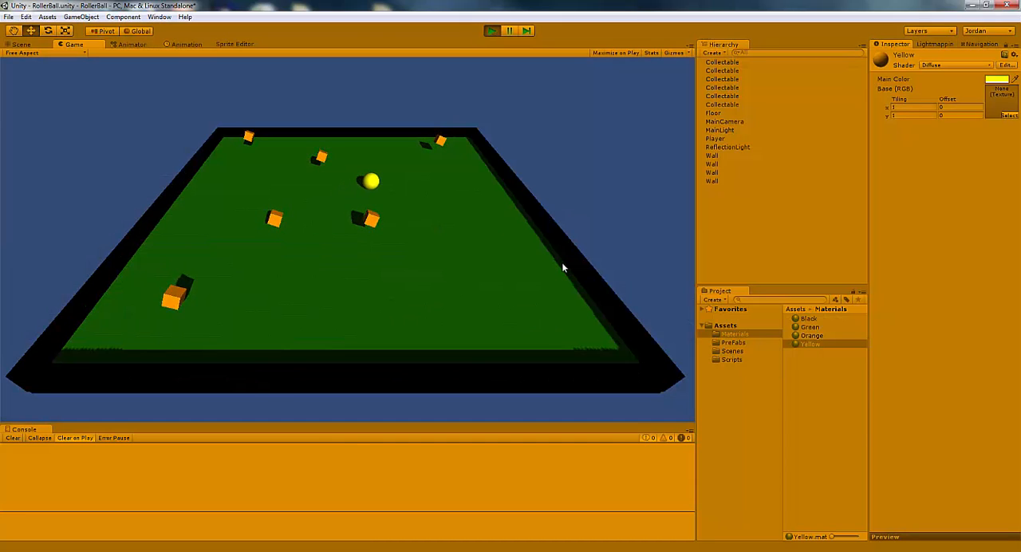
pyautogui.press('Left')
pyautogui.press('Down')
pyautogui.press('Left')
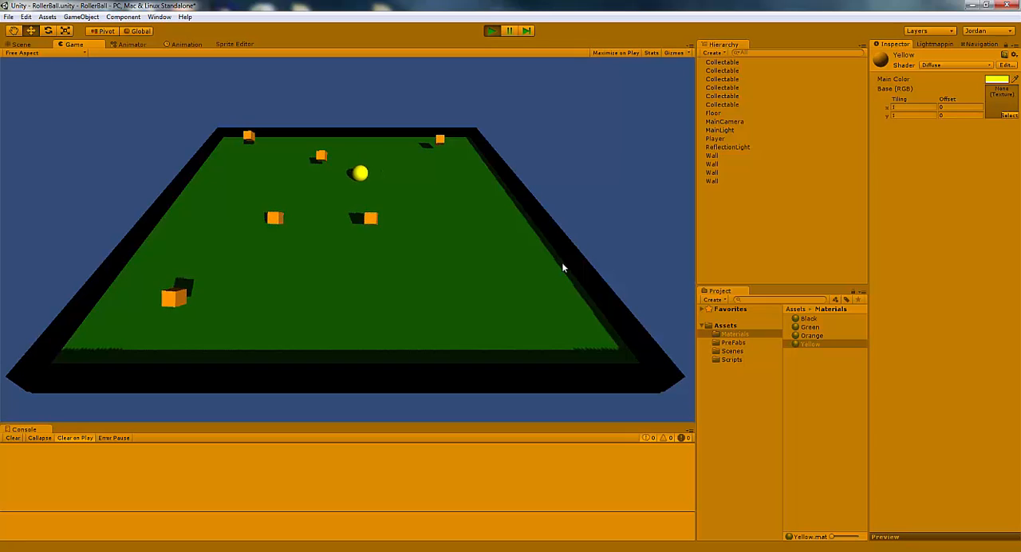
pyautogui.press('Up')
pyautogui.press('Right')
pyautogui.press('Down')
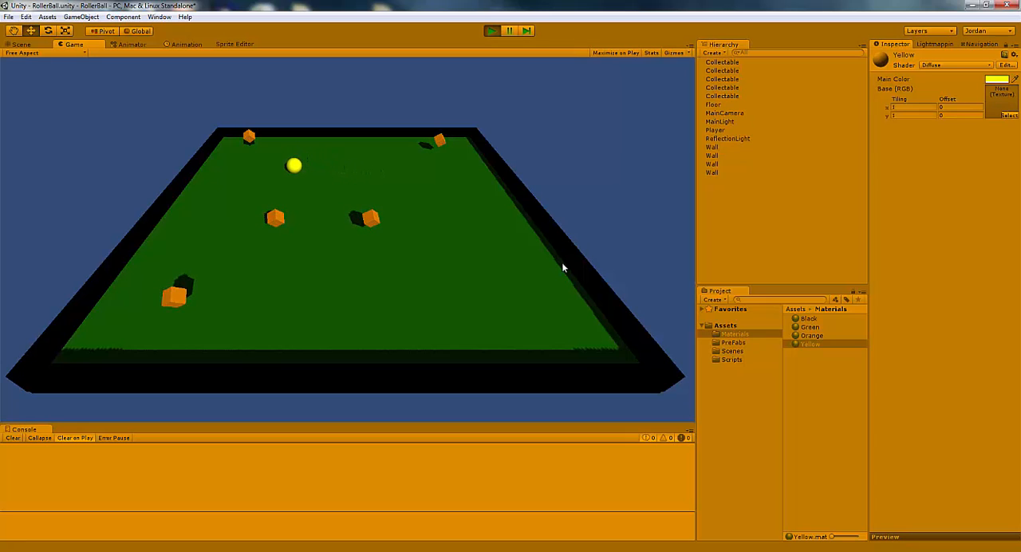
pyautogui.press('Left')
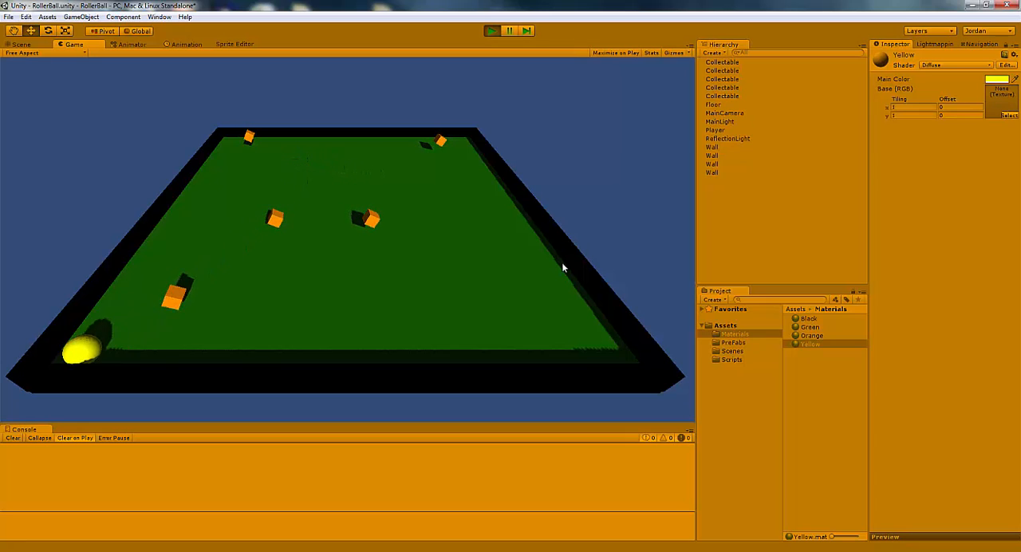
pyautogui.press('Up')
pyautogui.press('Right')
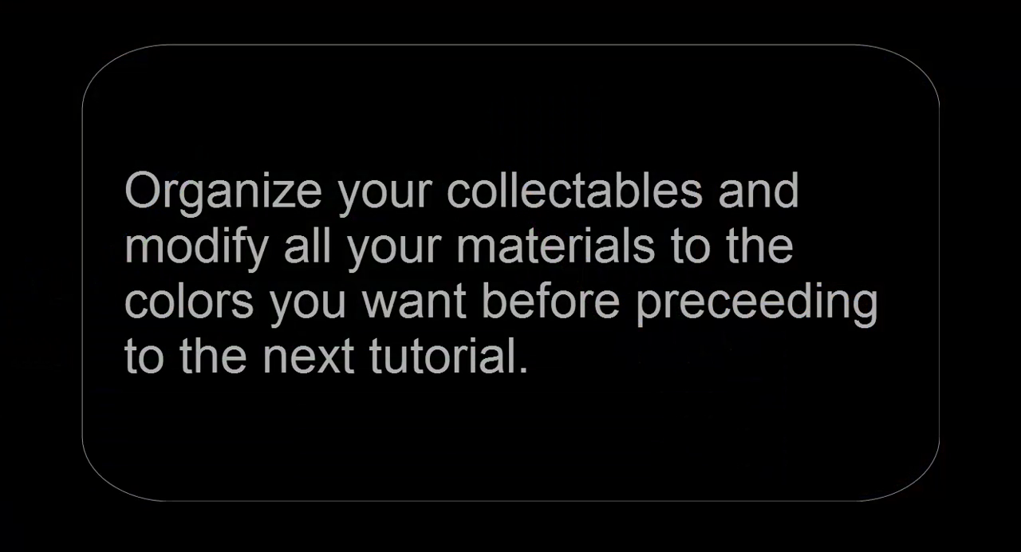